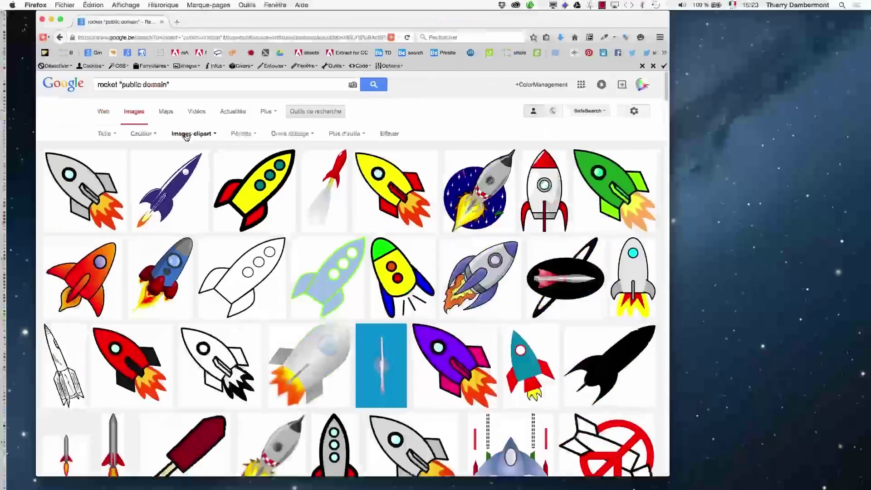
Browse the clipart image results for rocket "public domain" to find a suitable illustration
{"action": "scroll", "coordinate": [310, 210], "scroll_direction": "down", "scroll_amount": 5}
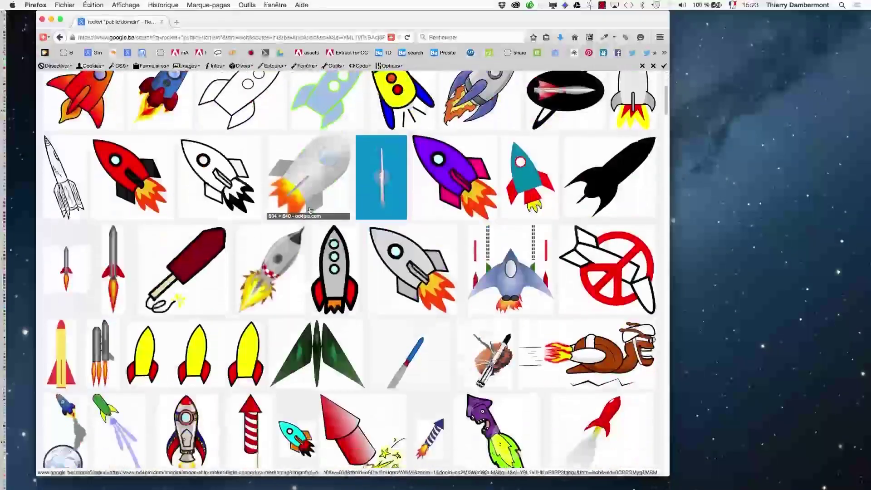
{"action": "scroll", "coordinate": [310, 210], "scroll_direction": "down", "scroll_amount": 20}
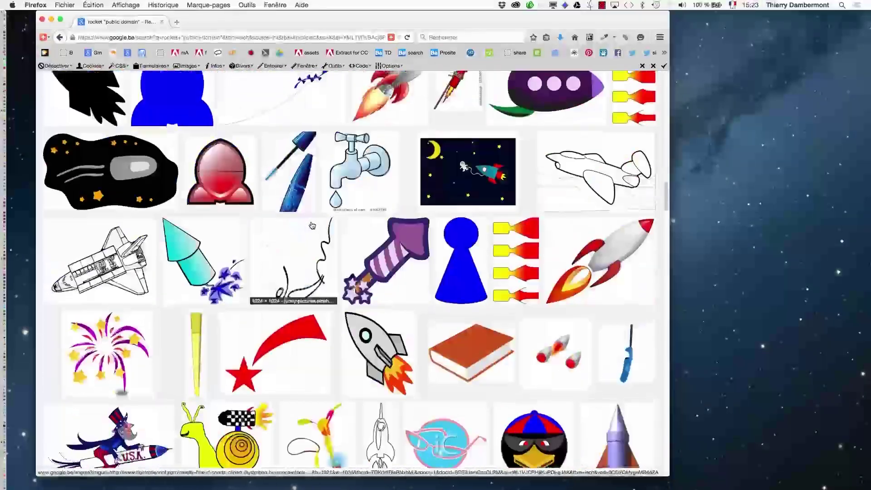
{"action": "scroll", "coordinate": [312, 225], "scroll_direction": "down", "scroll_amount": 10}
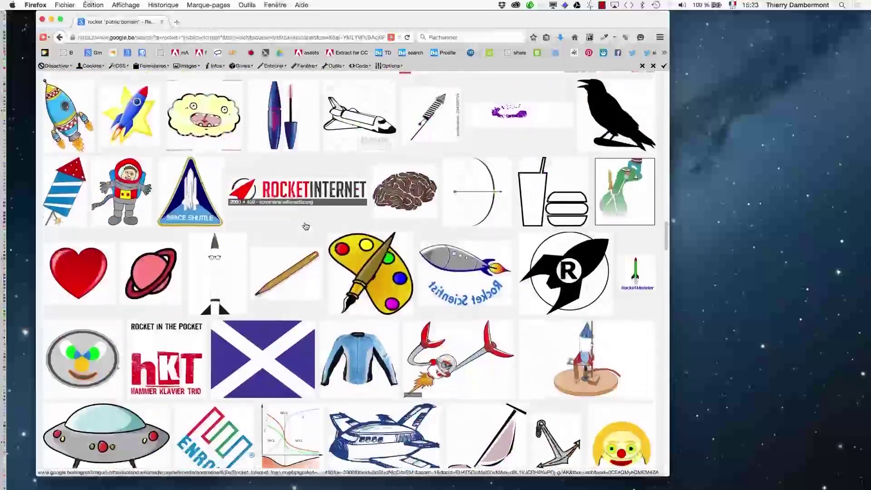
{"action": "scroll", "coordinate": [306, 227], "scroll_direction": "down", "scroll_amount": 3}
{"action": "scroll", "coordinate": [306, 226], "scroll_direction": "up", "scroll_amount": 10}
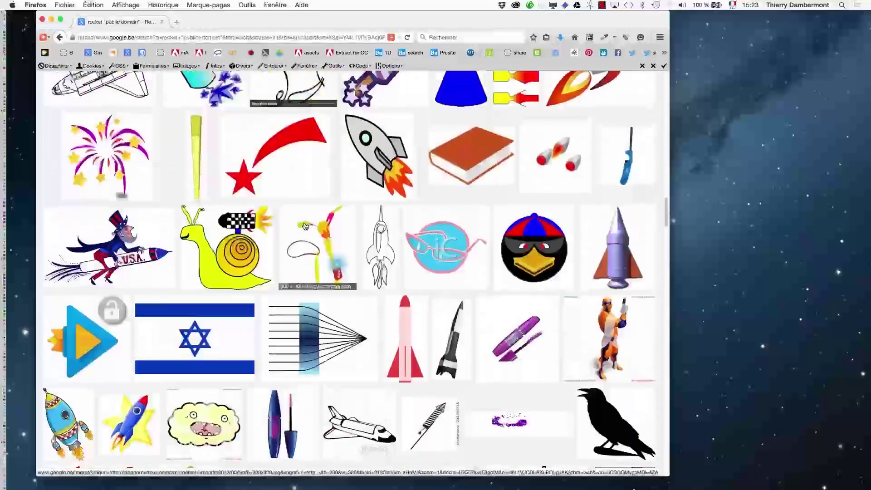
{"action": "scroll", "coordinate": [305, 226], "scroll_direction": "up", "scroll_amount": 12}
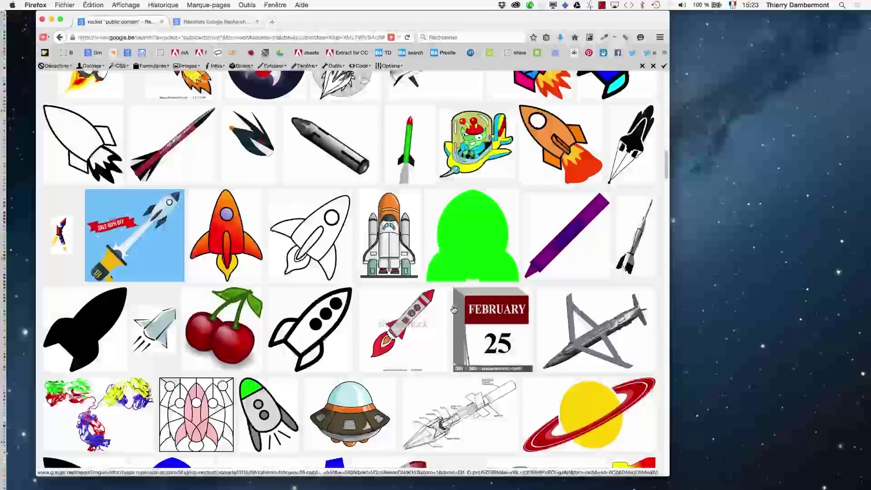
{"action": "scroll", "coordinate": [453, 310], "scroll_direction": "up", "scroll_amount": 10}
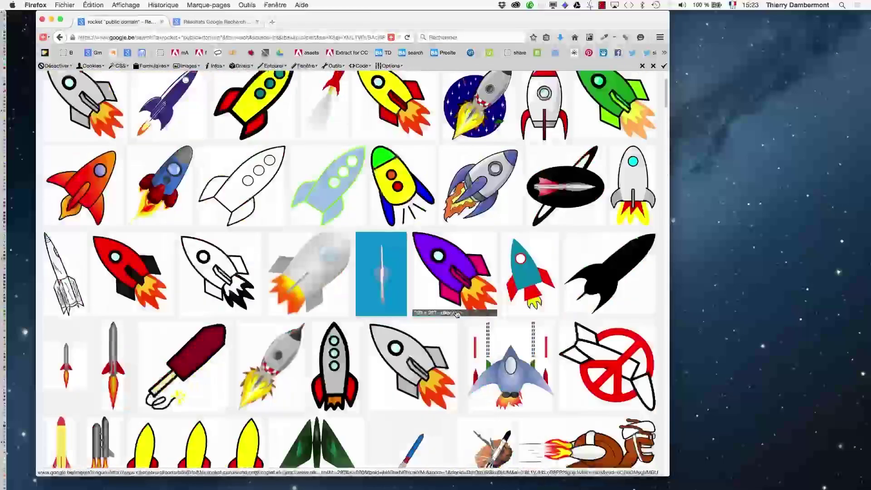
Open the space shuttle clipart at full size and save it as gceEkxAbi.png in the AI spec jour 2 folder
{"action": "key", "text": "ctrl+Tab"}
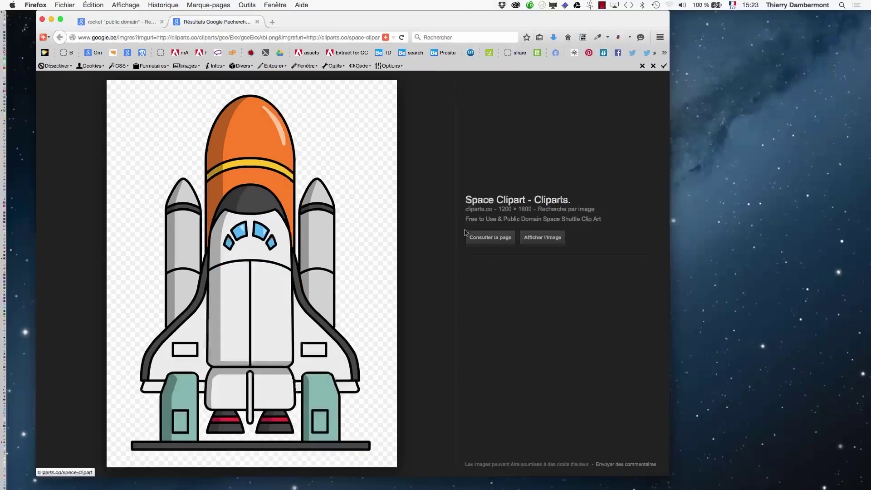
{"action": "left_click", "coordinate": [543, 238]}
{"action": "right_click", "coordinate": [334, 248]}
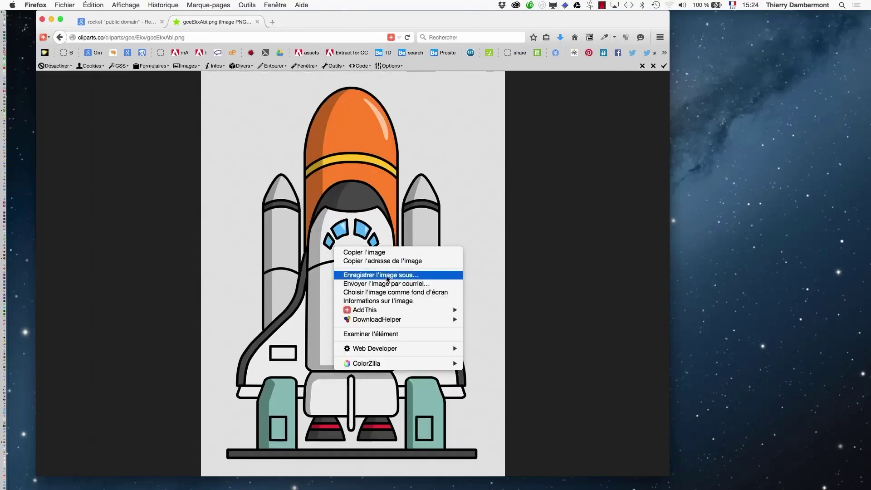
{"action": "left_click", "coordinate": [388, 275]}
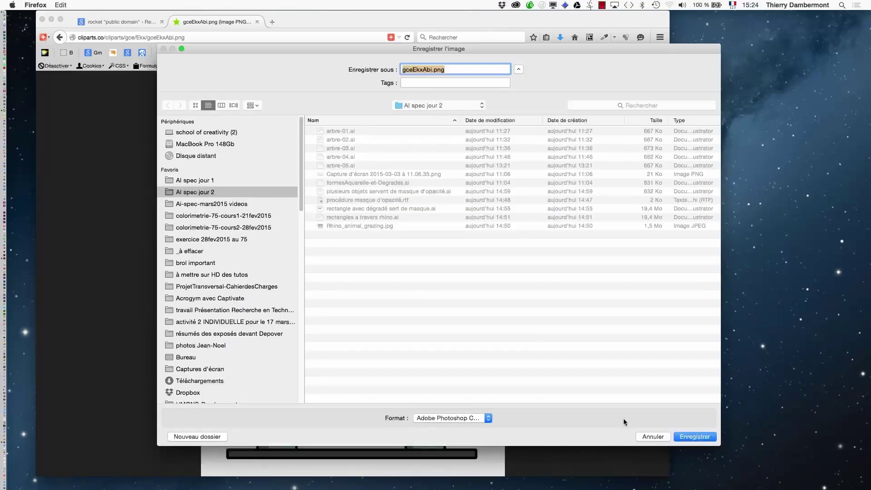
{"action": "left_click", "coordinate": [693, 433]}
Switch to Illustrator with other applications hidden and create a new RVB document 210 mm high at 300 ppp
{"action": "key", "text": "super+Tab"}
{"action": "key", "text": "super+Tab"}
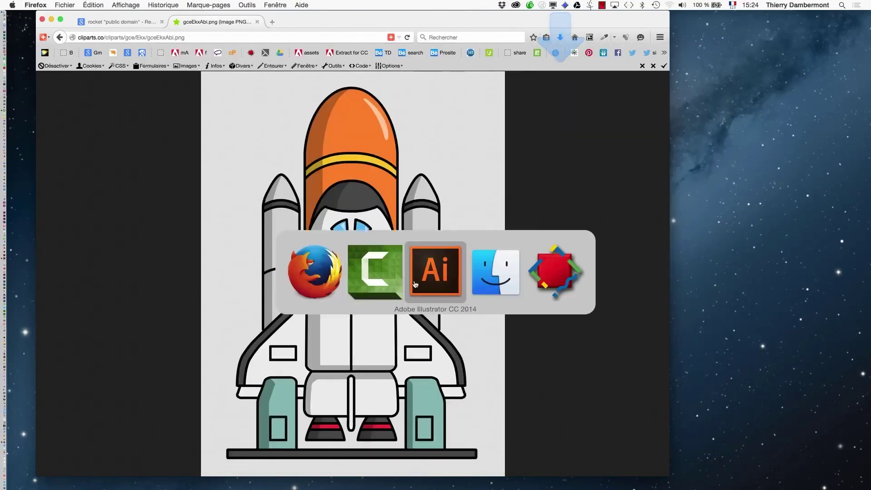
{"action": "key", "text": "super+alt+h"}
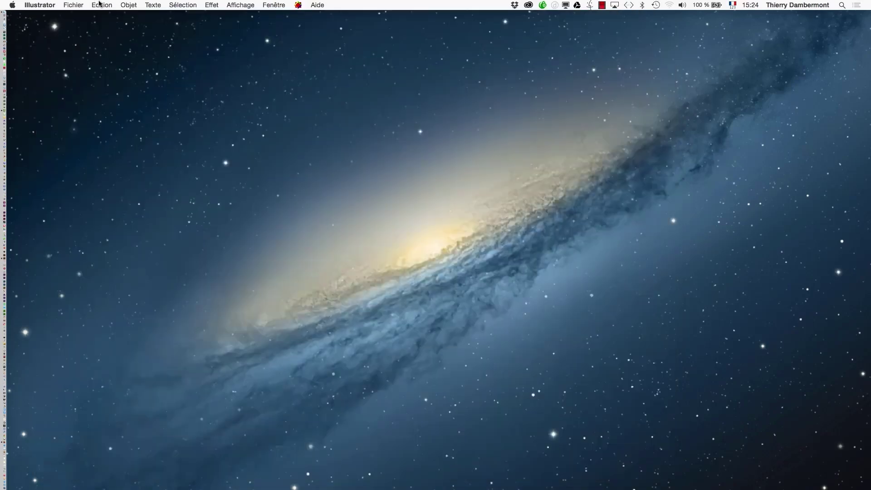
{"action": "left_click", "coordinate": [73, 5]}
{"action": "left_click", "coordinate": [48, 16]}
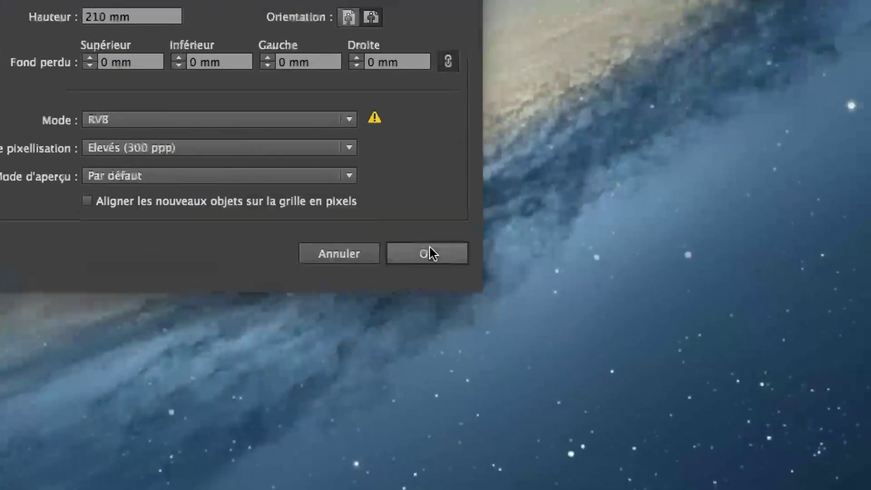
{"action": "left_click", "coordinate": [622, 465]}
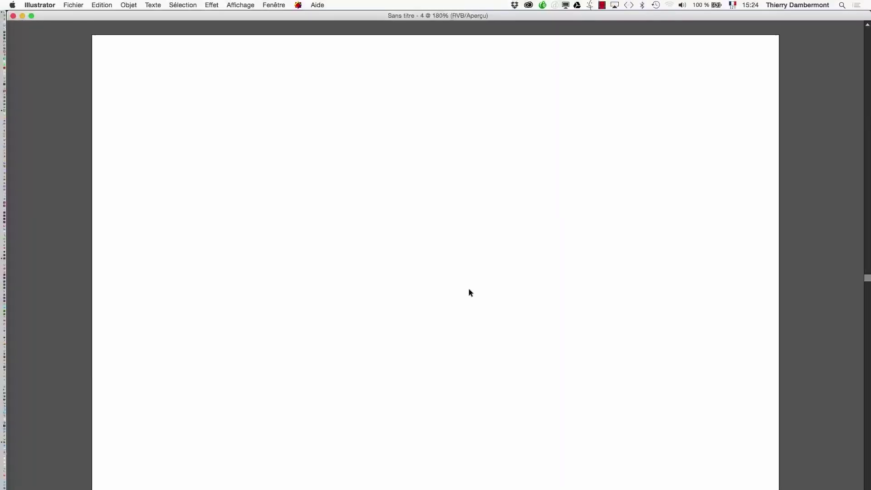
Place gceEkxAbi.png from the AI spec jour 2 folder on the artboard as a linked image
{"action": "left_click", "coordinate": [74, 5]}
{"action": "left_click", "coordinate": [98, 138]}
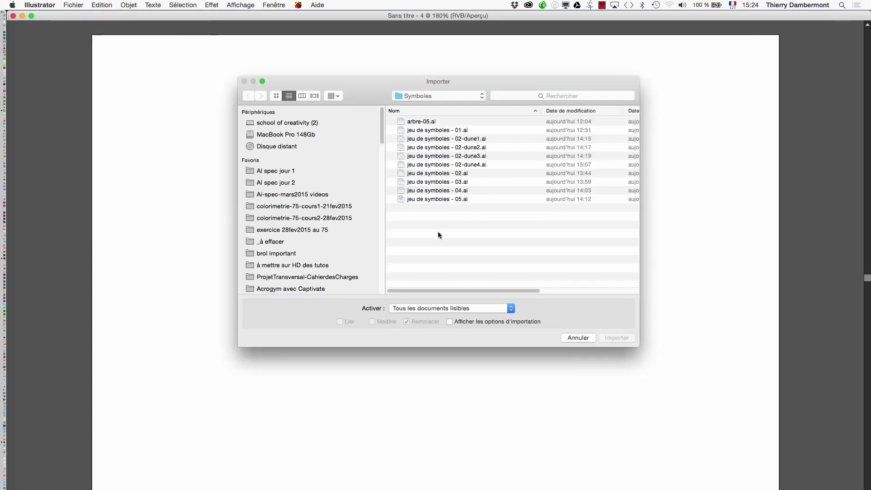
{"action": "left_click", "coordinate": [275, 183]}
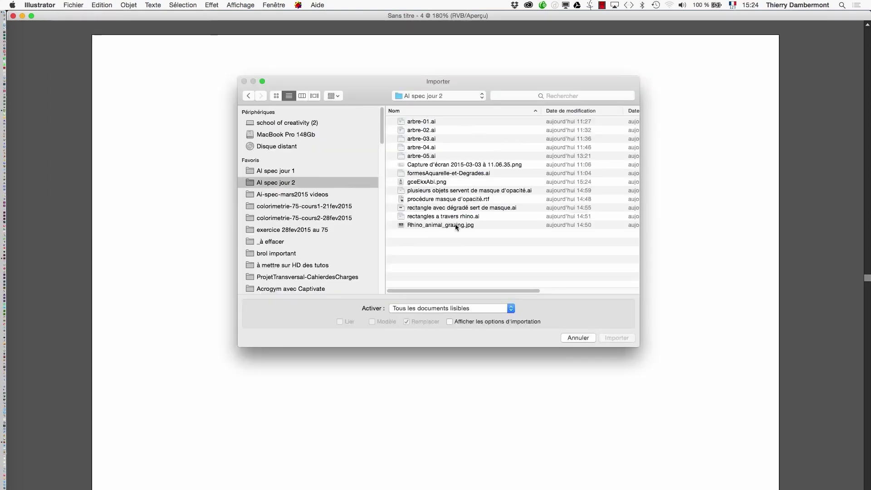
{"action": "left_click", "coordinate": [447, 182]}
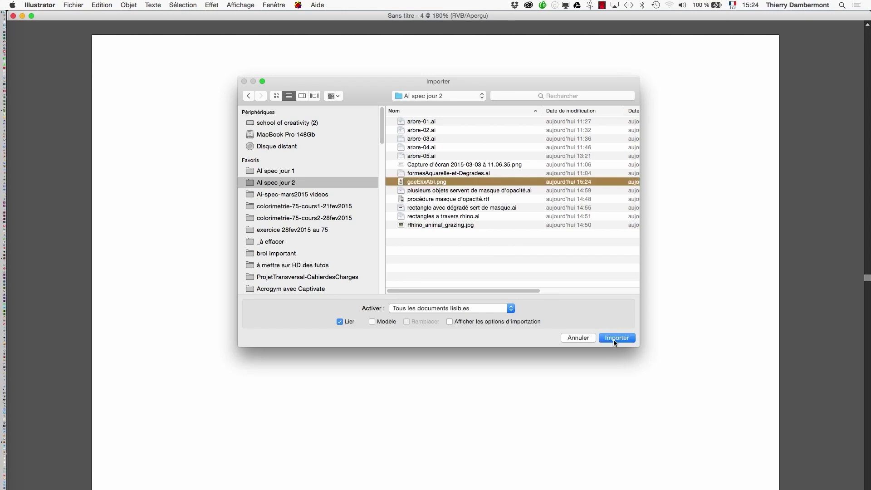
{"action": "left_click", "coordinate": [616, 337]}
{"action": "left_click", "coordinate": [181, 94]}
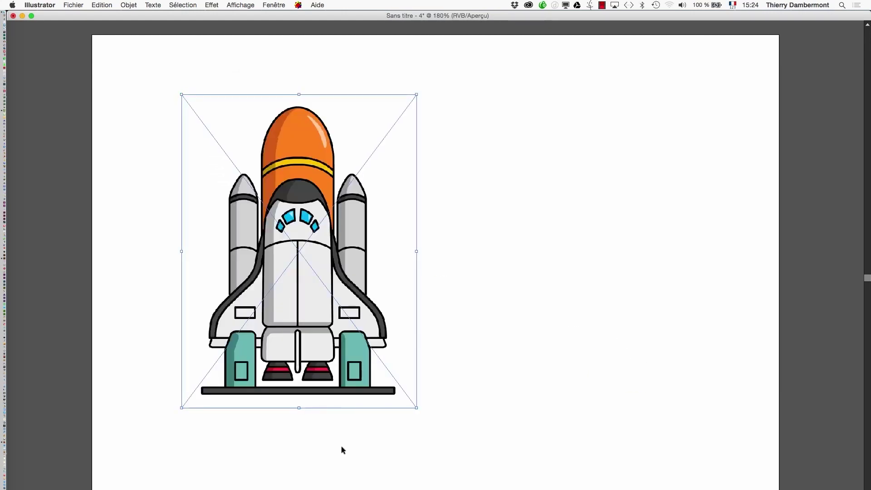
Show the transparency grid behind the placed shuttle with the Selection tool active
{"action": "key", "text": "a"}
{"action": "key", "text": "v"}
{"action": "left_click", "coordinate": [240, 5]}
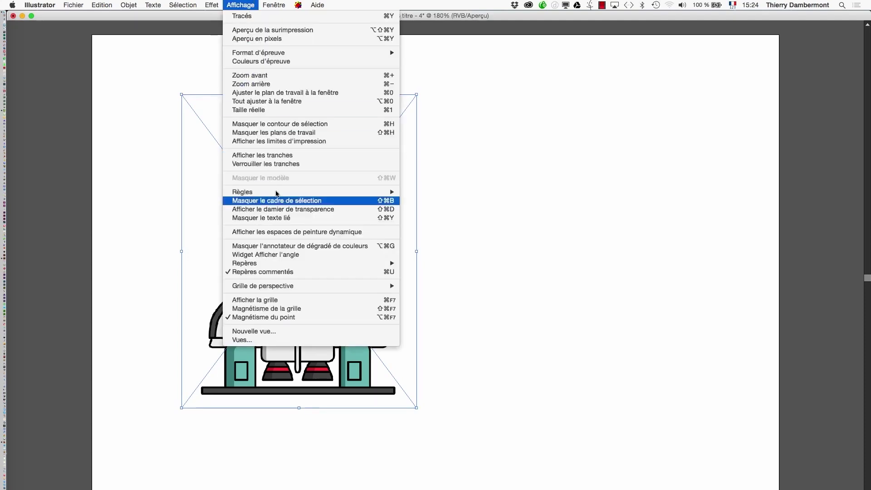
{"action": "left_click", "coordinate": [285, 210]}
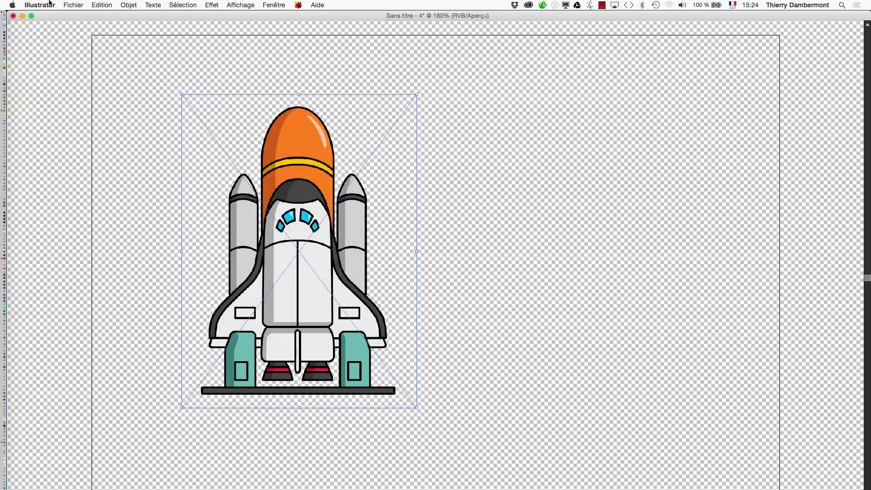
In the document setup, set the transparency grid size to Grande and its colour to Foncée
{"action": "left_click", "coordinate": [73, 5]}
{"action": "left_click", "coordinate": [116, 197]}
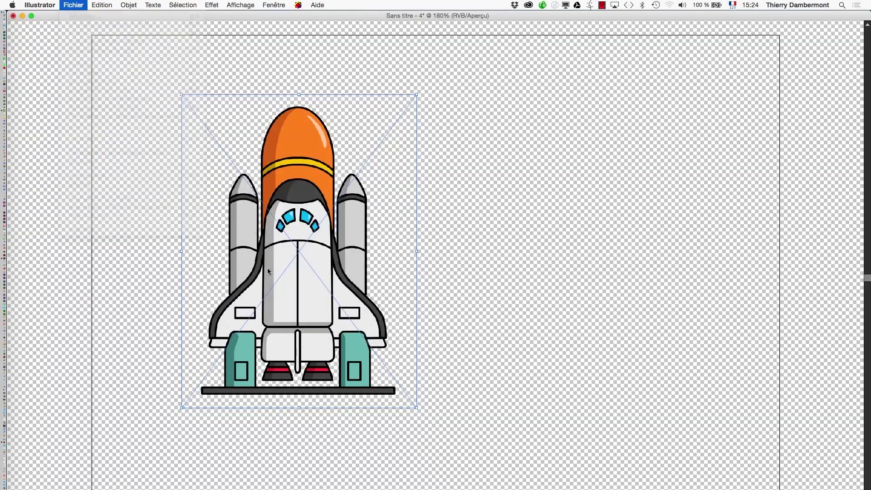
{"action": "left_click_drag", "start_coordinate": [433, 58], "coordinate": [645, 80]}
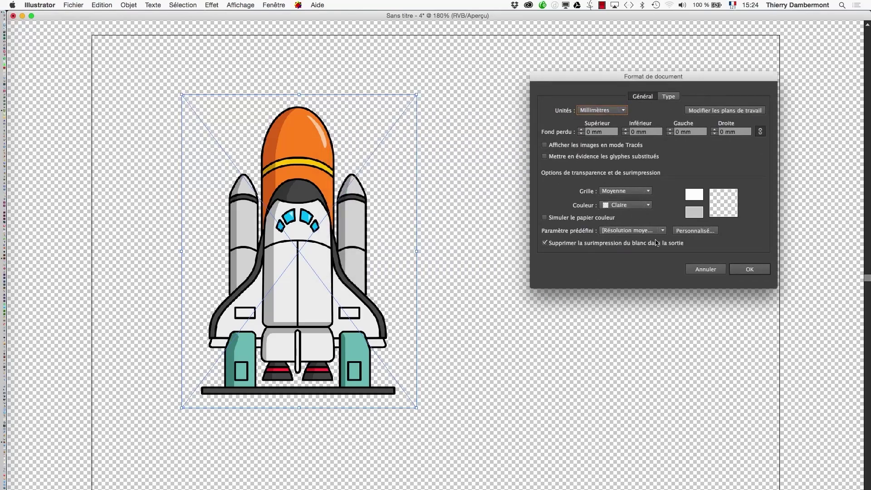
{"action": "left_click", "coordinate": [625, 191]}
{"action": "left_click", "coordinate": [625, 195]}
{"action": "left_click", "coordinate": [625, 196]}
{"action": "left_click", "coordinate": [622, 221]}
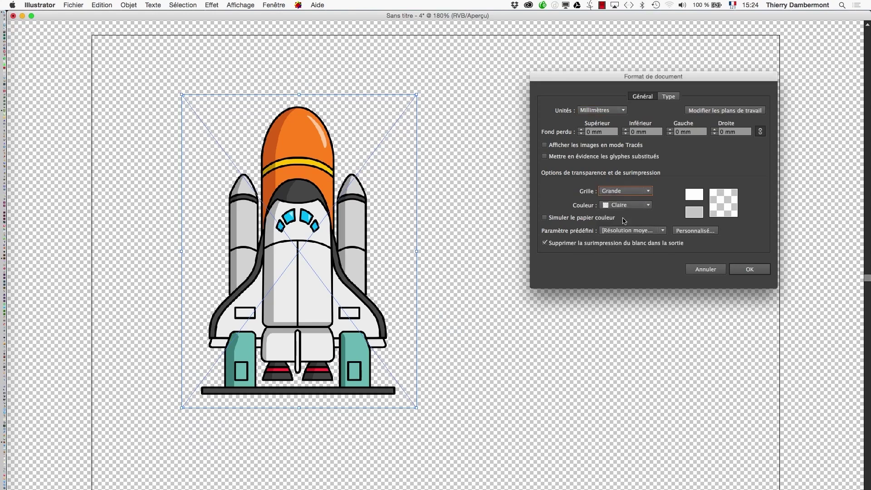
{"action": "left_click", "coordinate": [625, 205]}
{"action": "left_click", "coordinate": [624, 249]}
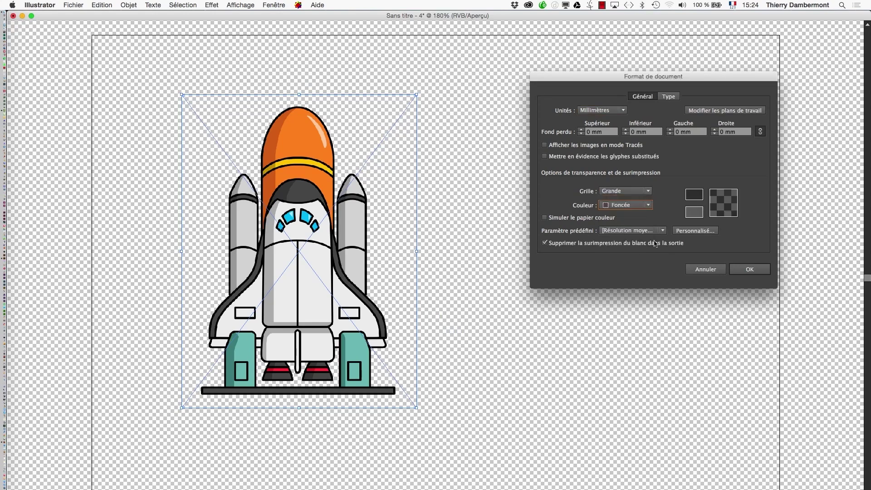
Darken the second transparency grid colour to a very dark grey and apply the document setup
{"action": "left_click", "coordinate": [693, 212]}
{"action": "left_click_drag", "start_coordinate": [613, 239], "coordinate": [628, 237]}
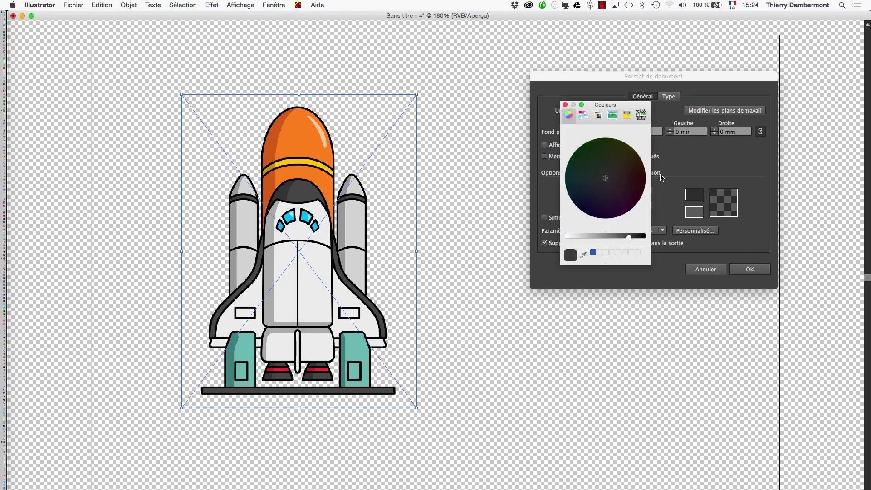
{"action": "left_click", "coordinate": [565, 105]}
{"action": "left_click", "coordinate": [754, 272]}
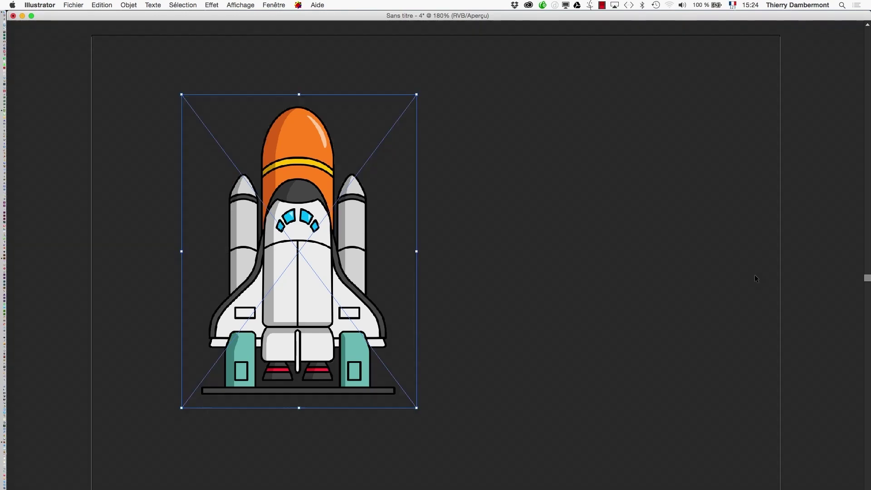
Try to adjust the brightness of the second transparency grid colour and apply it to the document
{"action": "left_click", "coordinate": [73, 5]}
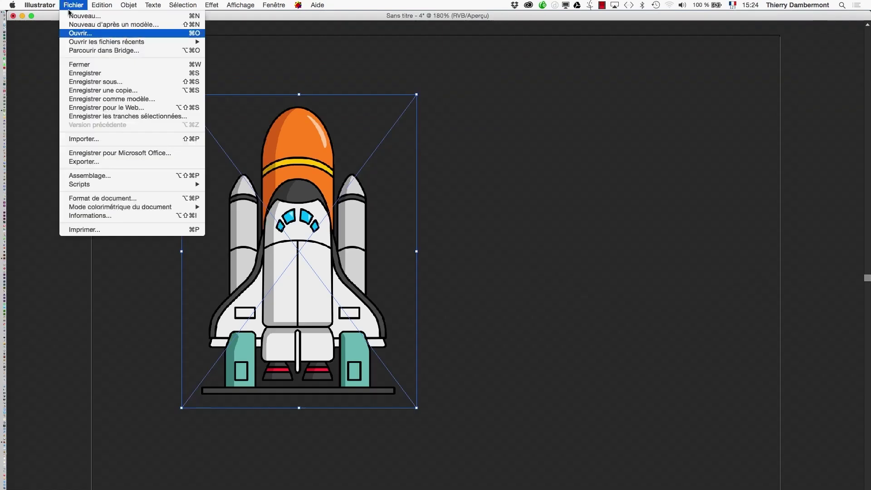
{"action": "left_click", "coordinate": [116, 196]}
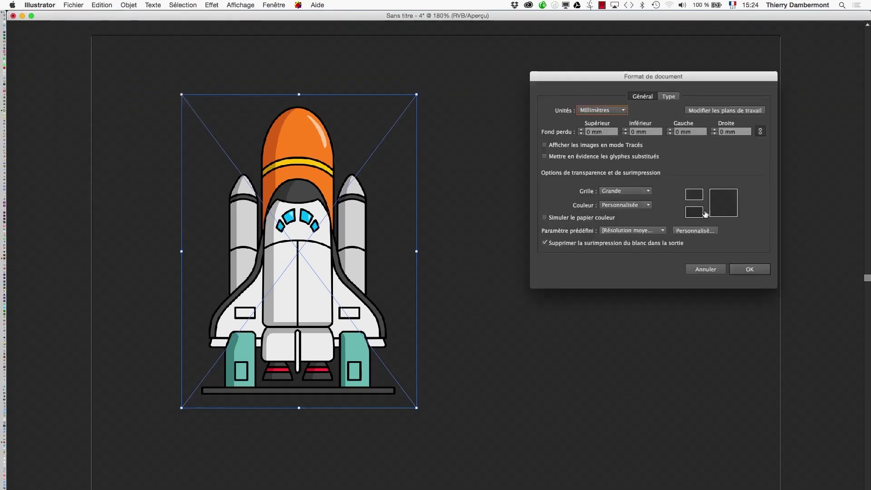
{"action": "left_click", "coordinate": [700, 212]}
{"action": "left_click_drag", "start_coordinate": [639, 237], "coordinate": [630, 239]}
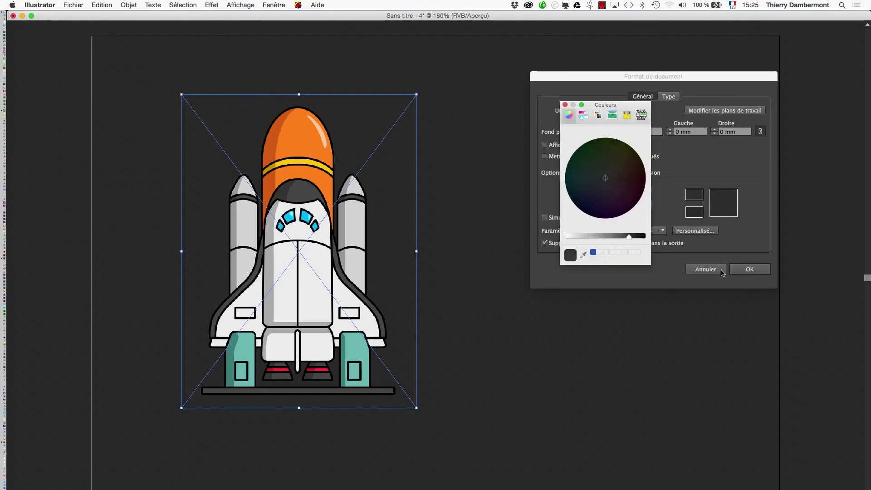
{"action": "left_click", "coordinate": [565, 105]}
{"action": "left_click", "coordinate": [749, 271]}
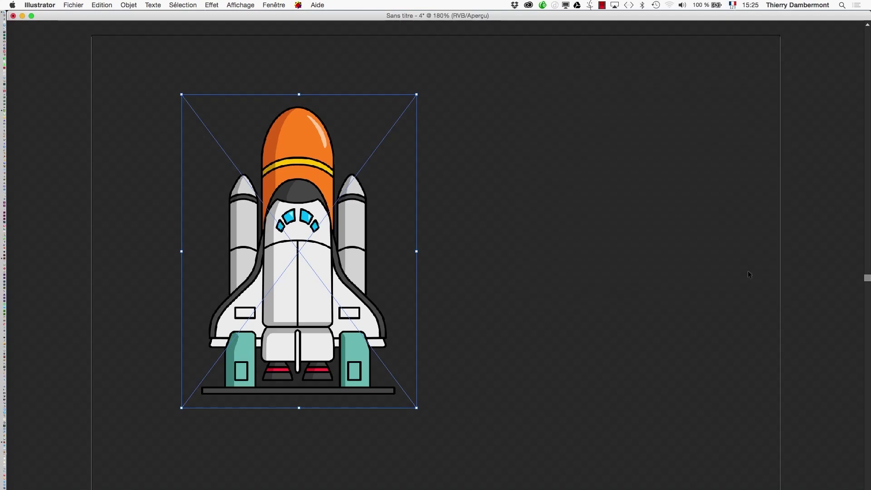
Lighten the second transparency grid colour to a slightly lighter dark grey and apply the document setup
{"action": "left_click", "coordinate": [73, 5]}
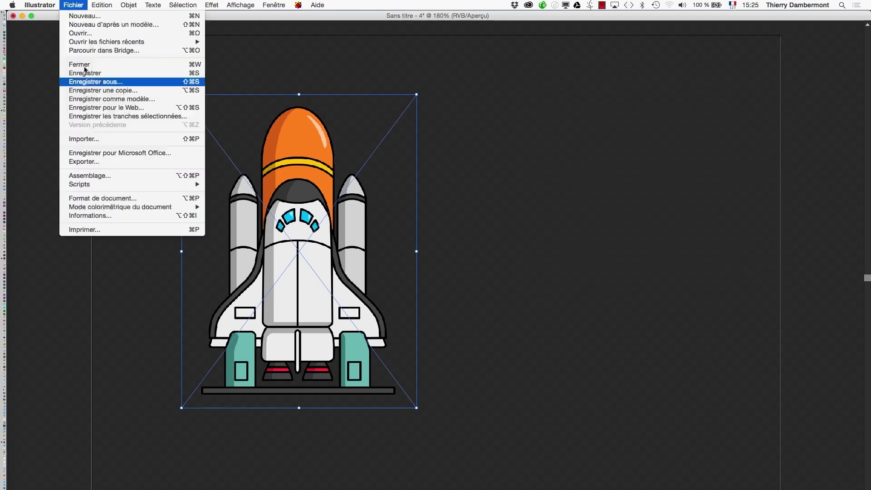
{"action": "left_click", "coordinate": [119, 200]}
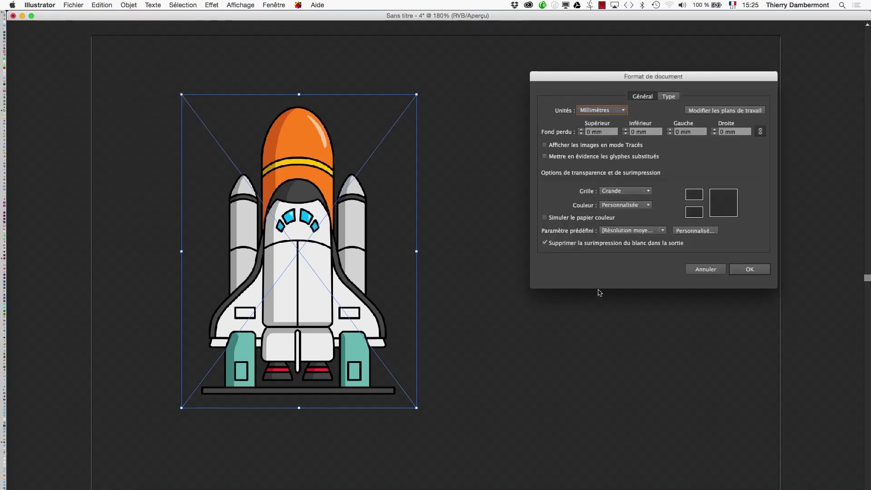
{"action": "left_click", "coordinate": [697, 212]}
{"action": "left_click_drag", "start_coordinate": [628, 236], "coordinate": [624, 238]}
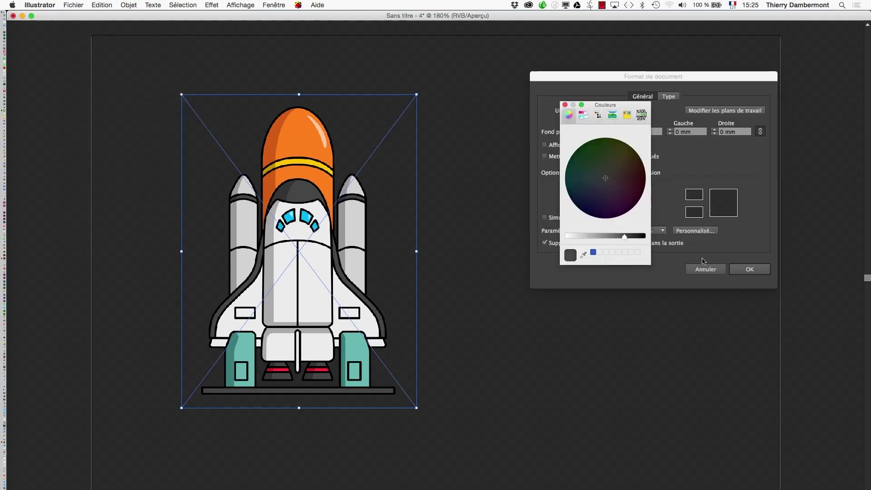
{"action": "left_click", "coordinate": [564, 105]}
{"action": "left_click", "coordinate": [749, 269]}
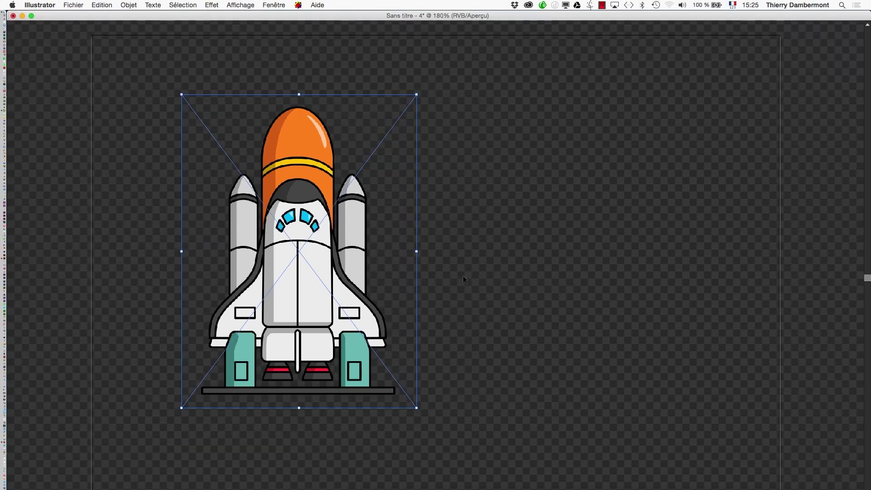
{"action": "left_click", "coordinate": [87, 4]}
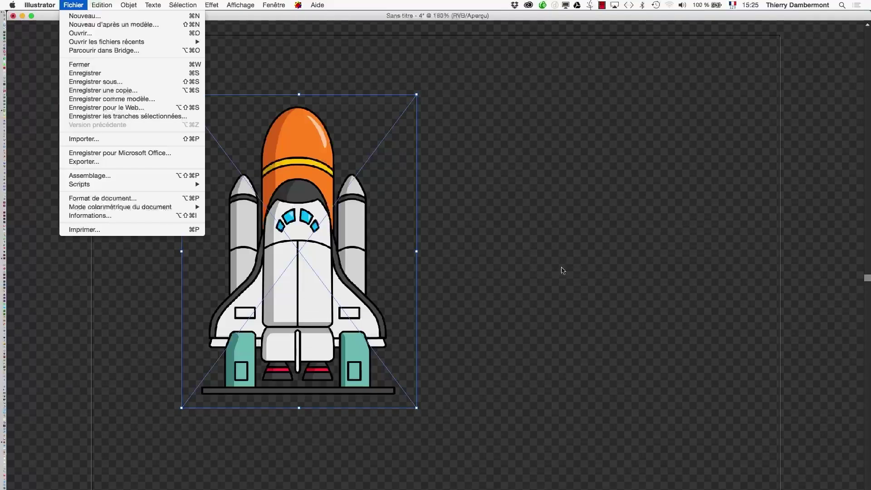
{"action": "left_click", "coordinate": [373, 21]}
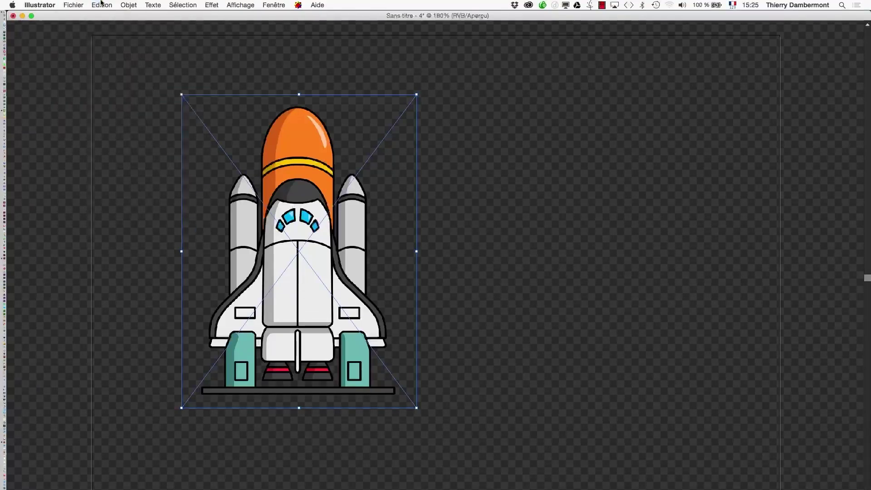
Create a new A4 document with the current settings and display its transparency grid
{"action": "left_click", "coordinate": [75, 5]}
{"action": "left_click", "coordinate": [78, 15]}
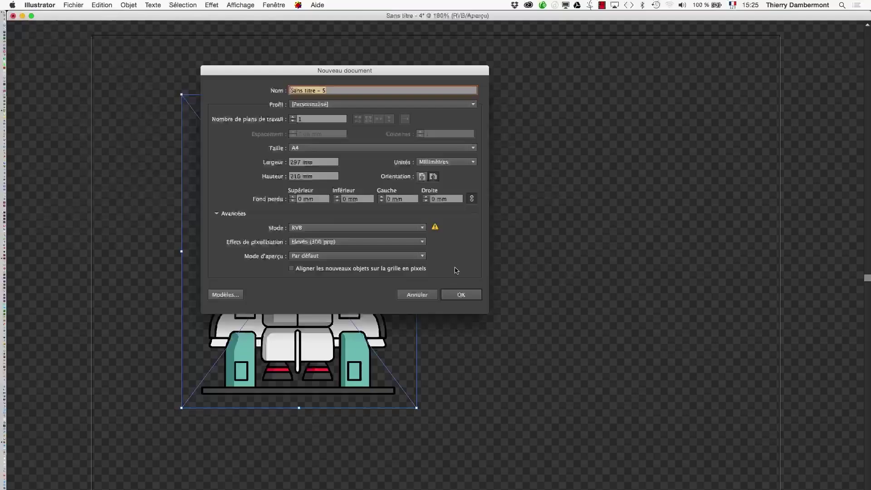
{"action": "left_click", "coordinate": [460, 294]}
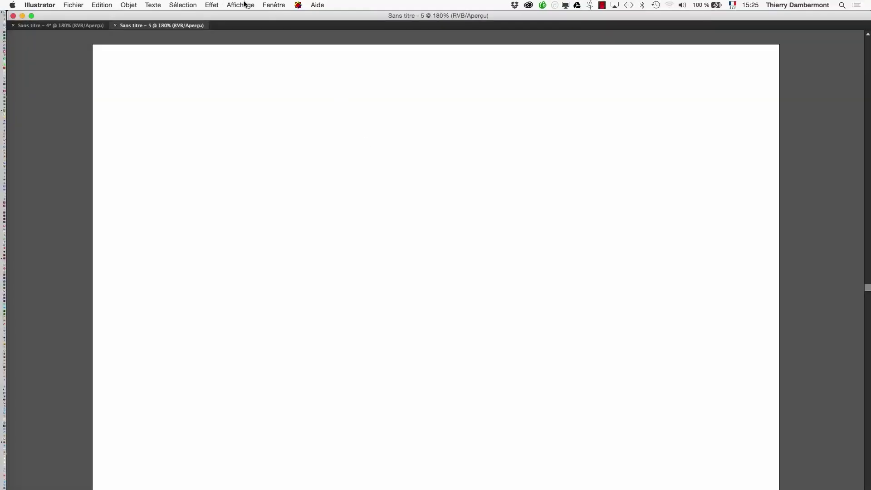
{"action": "left_click_drag", "start_coordinate": [168, 27], "coordinate": [213, 54]}
{"action": "left_click", "coordinate": [238, 5]}
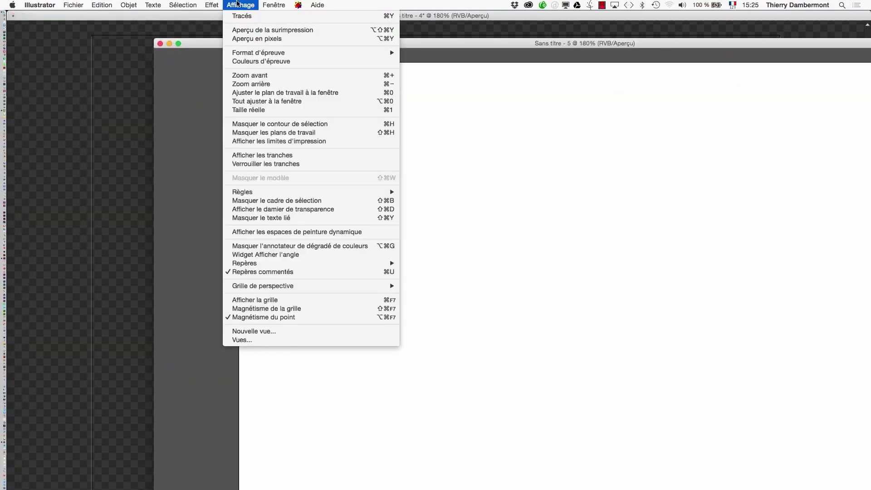
{"action": "left_click", "coordinate": [237, 4]}
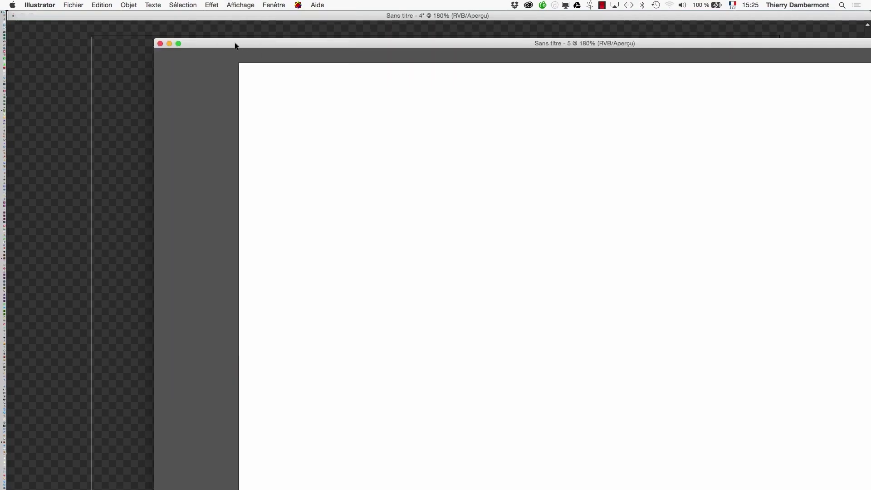
{"action": "left_click_drag", "start_coordinate": [235, 43], "coordinate": [139, 25]}
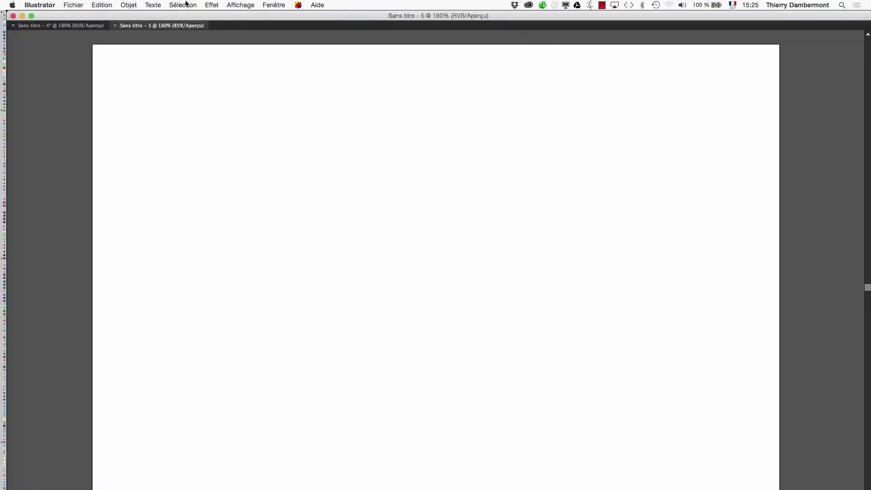
{"action": "left_click", "coordinate": [235, 4]}
{"action": "left_click", "coordinate": [287, 210]}
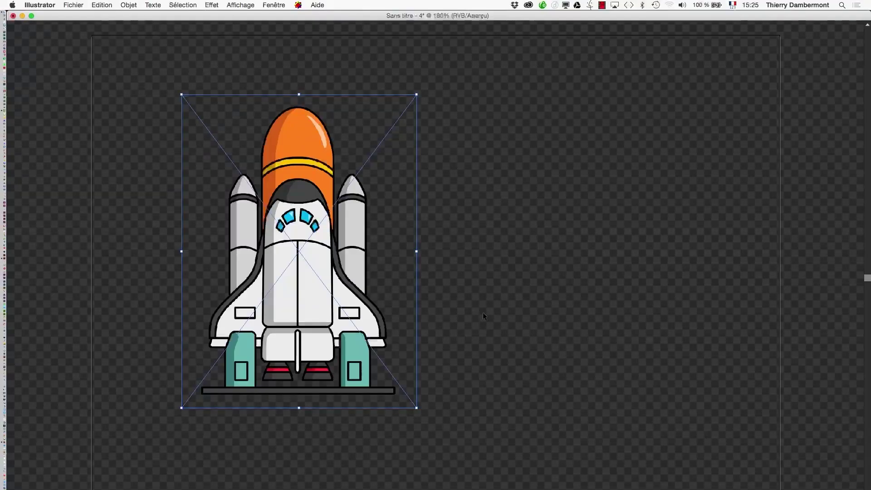
Examine the document profiles offered for a new document, without creating one
{"action": "left_click", "coordinate": [73, 7]}
{"action": "left_click", "coordinate": [76, 12]}
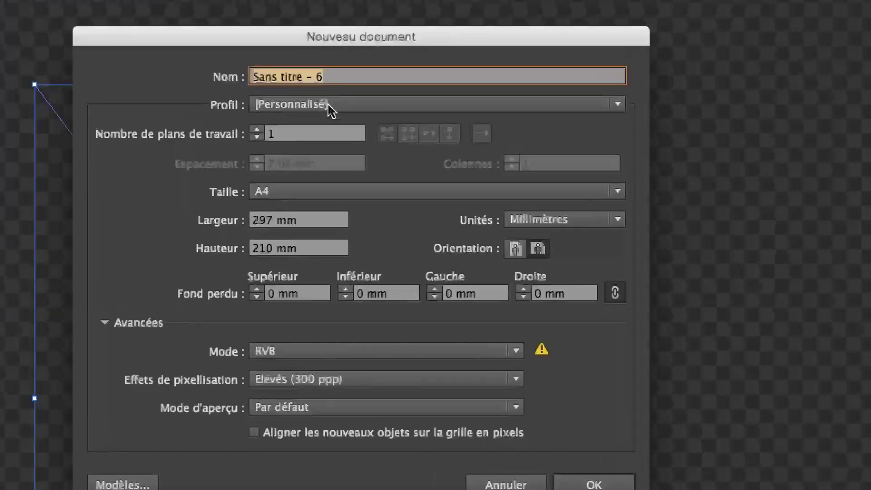
{"action": "left_click", "coordinate": [331, 107]}
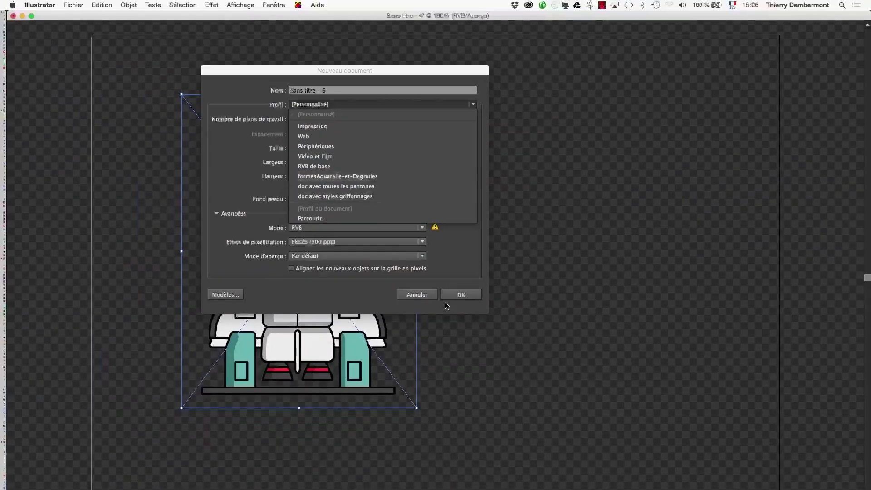
{"action": "left_click", "coordinate": [427, 298]}
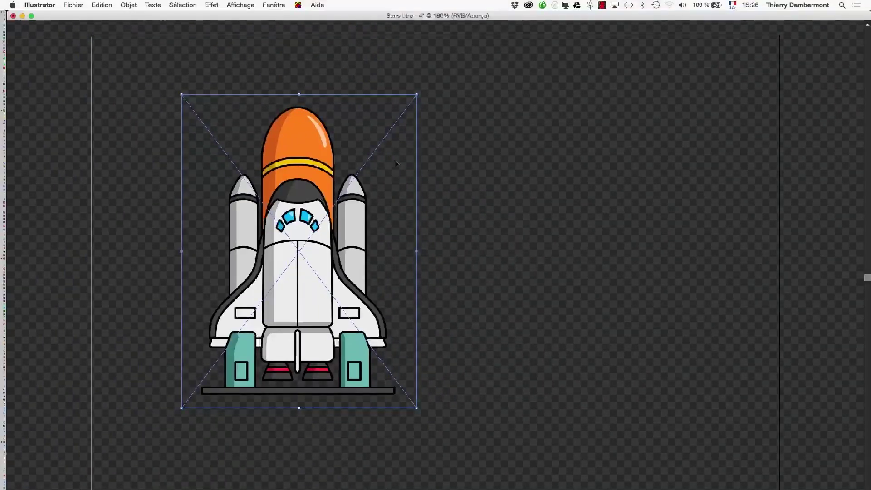
Show the hidden interface, reset the Les indispensables workspace and set the tools to two columns
{"action": "key", "text": "Tab"}
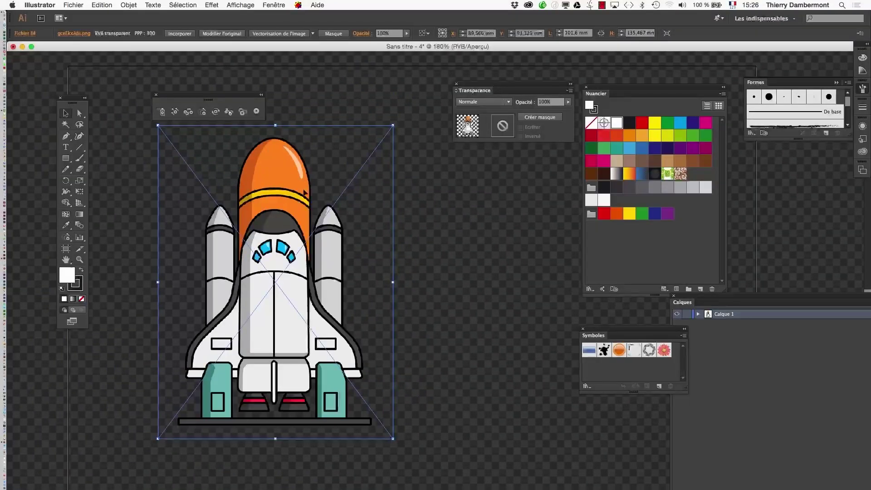
{"action": "left_click", "coordinate": [764, 18]}
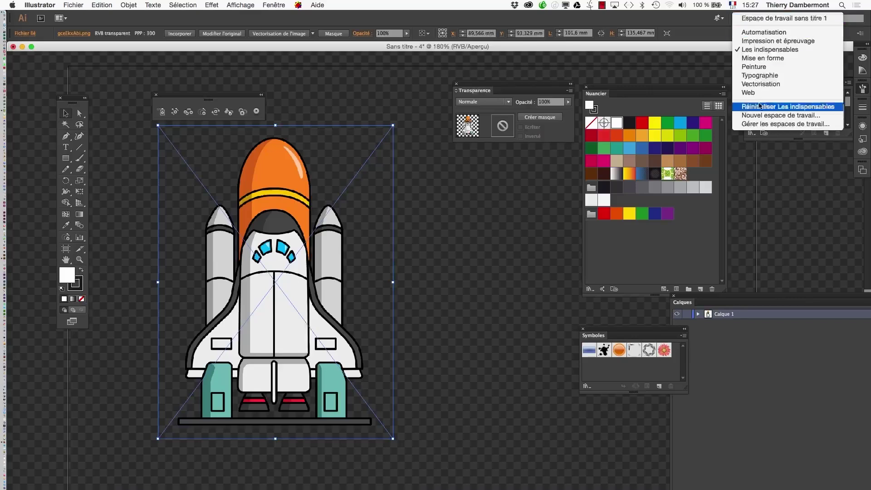
{"action": "left_click", "coordinate": [762, 108]}
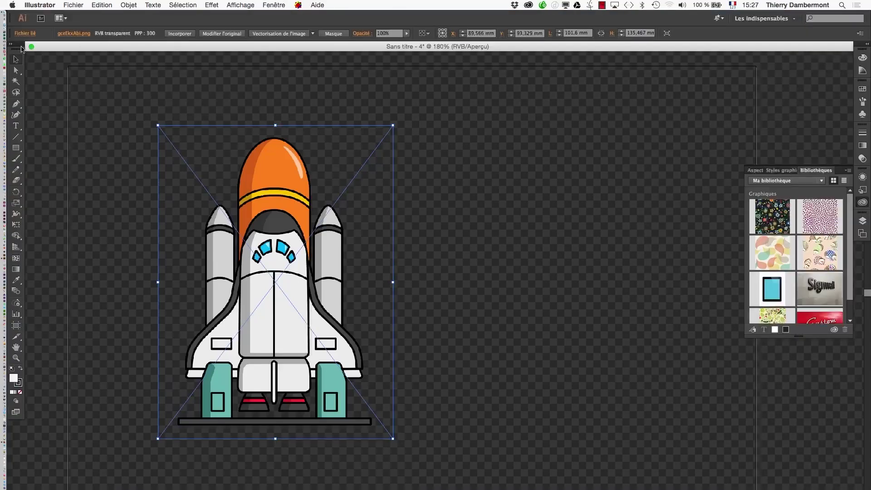
{"action": "left_click", "coordinate": [11, 45]}
Trace the placed shuttle image in Couleur mode with 30 reduced colours and ignore white
{"action": "left_click", "coordinate": [272, 4]}
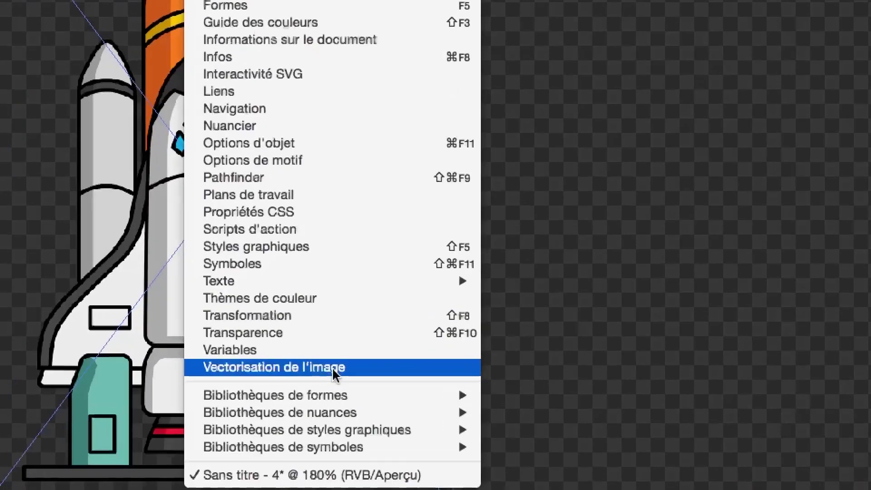
{"action": "left_click", "coordinate": [333, 368]}
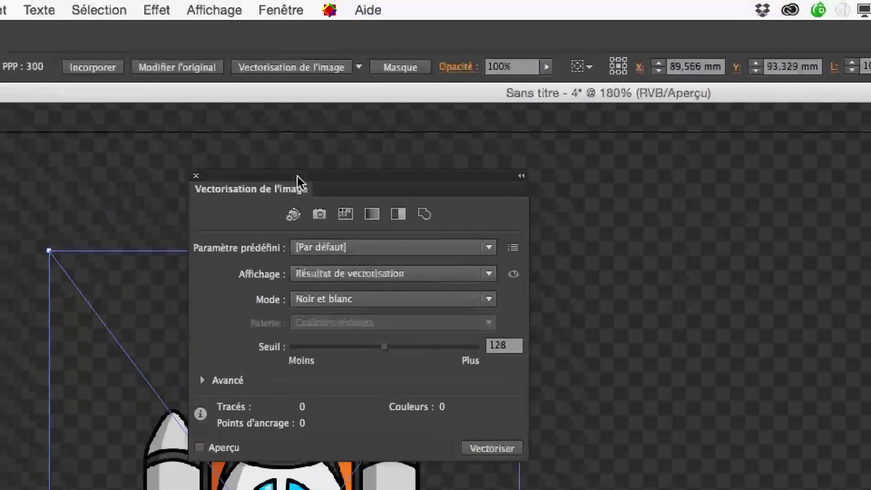
{"action": "left_click_drag", "start_coordinate": [298, 184], "coordinate": [447, 226]}
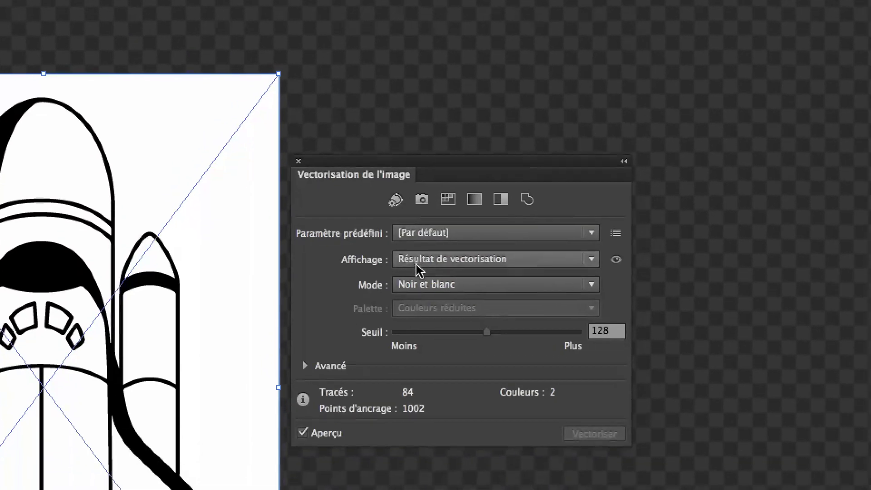
{"action": "left_click", "coordinate": [418, 285]}
{"action": "left_click", "coordinate": [420, 284]}
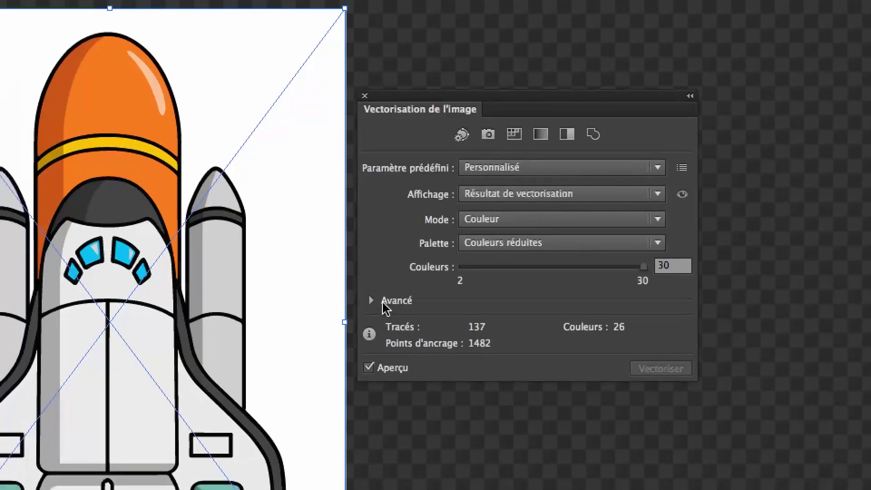
{"action": "left_click", "coordinate": [315, 347]}
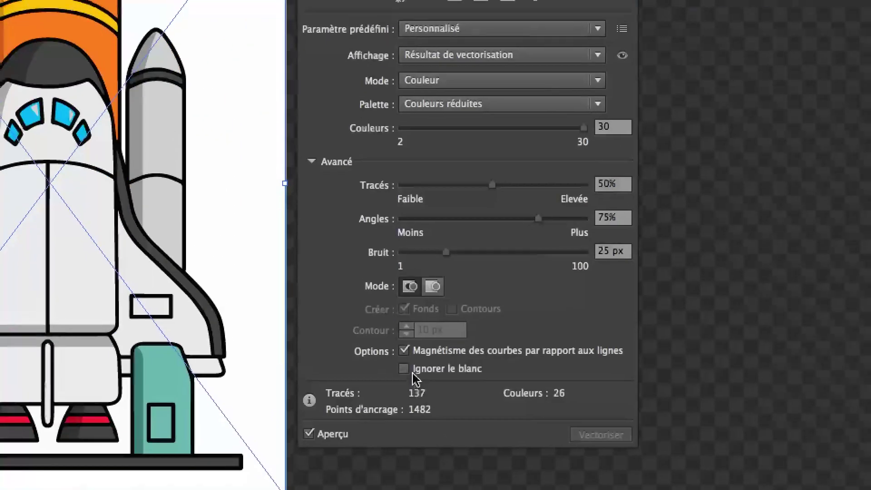
{"action": "left_click", "coordinate": [414, 373]}
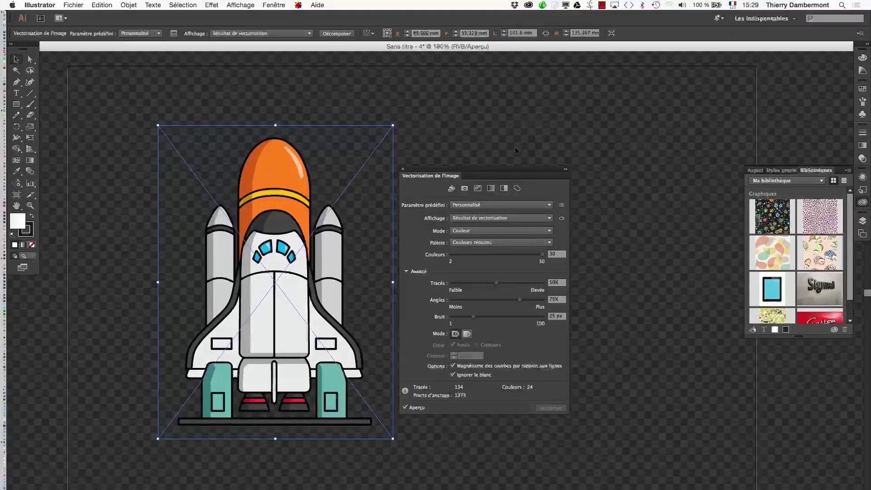
Display the symbols in an enlarged floating panel beside the shuttle and move the image tracing settings out of the way
{"action": "left_click", "coordinate": [274, 5]}
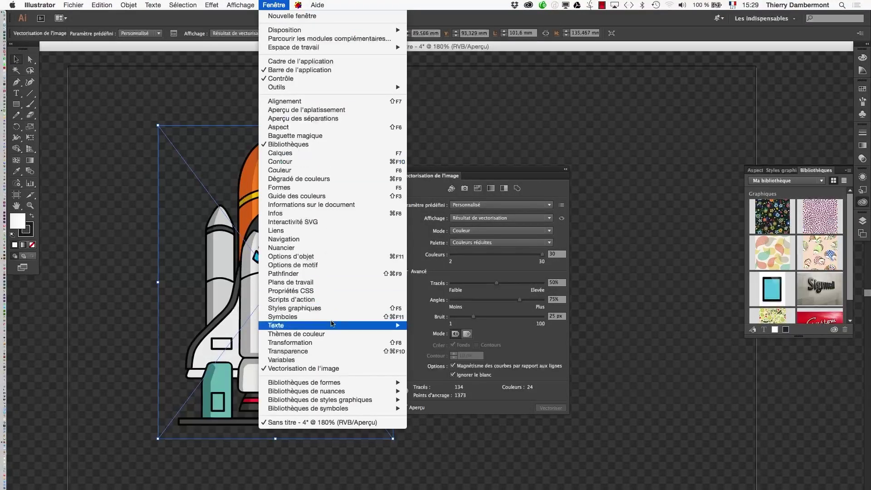
{"action": "left_click", "coordinate": [318, 316]}
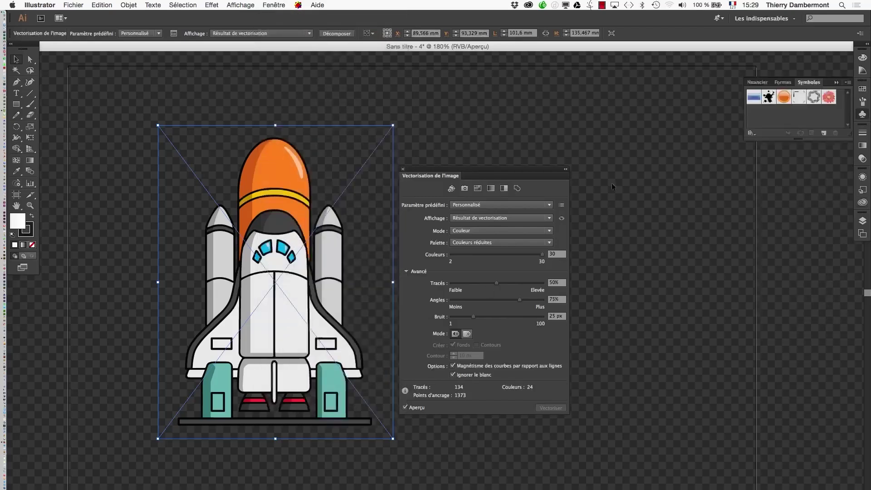
{"action": "left_click_drag", "start_coordinate": [815, 84], "coordinate": [559, 98]}
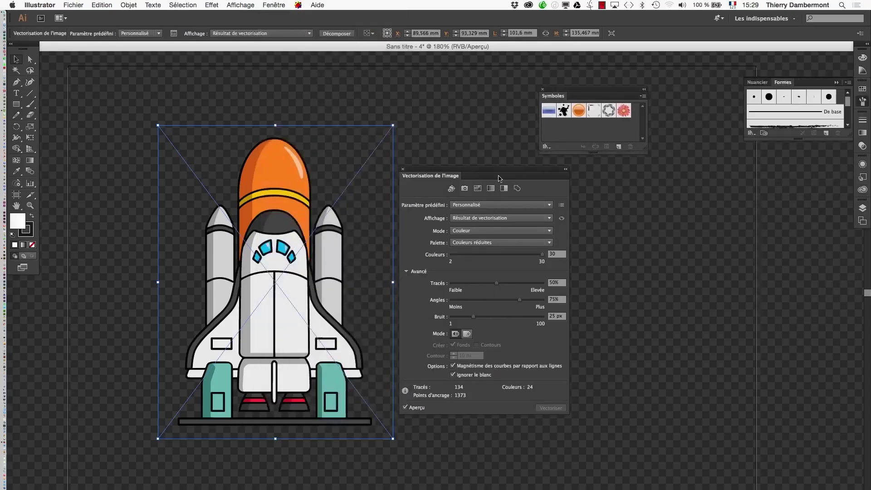
{"action": "left_click_drag", "start_coordinate": [499, 170], "coordinate": [800, 229]}
{"action": "left_click_drag", "start_coordinate": [651, 151], "coordinate": [659, 256]}
{"action": "left_click_drag", "start_coordinate": [572, 87], "coordinate": [464, 116]}
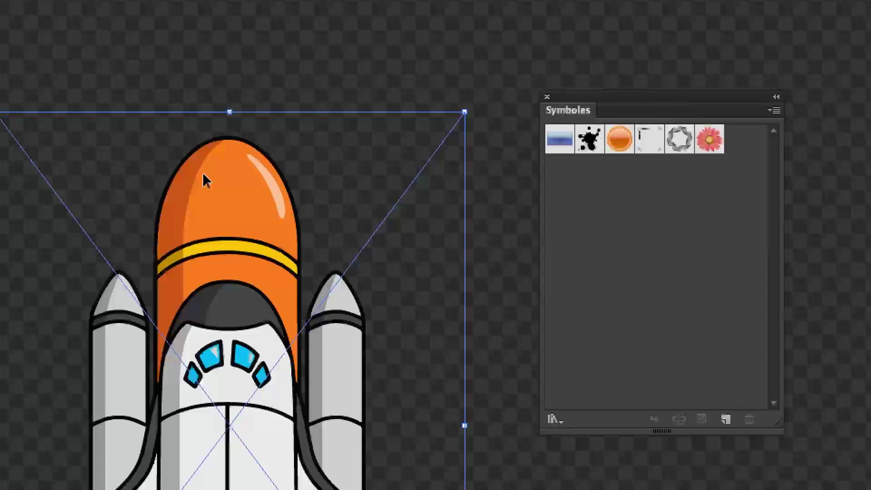
Turn the traced shuttle into a symbol of type Séquence vidéo named fusee
{"action": "left_click_drag", "start_coordinate": [206, 180], "coordinate": [734, 160]}
{"action": "left_click_drag", "start_coordinate": [386, 171], "coordinate": [388, 171]}
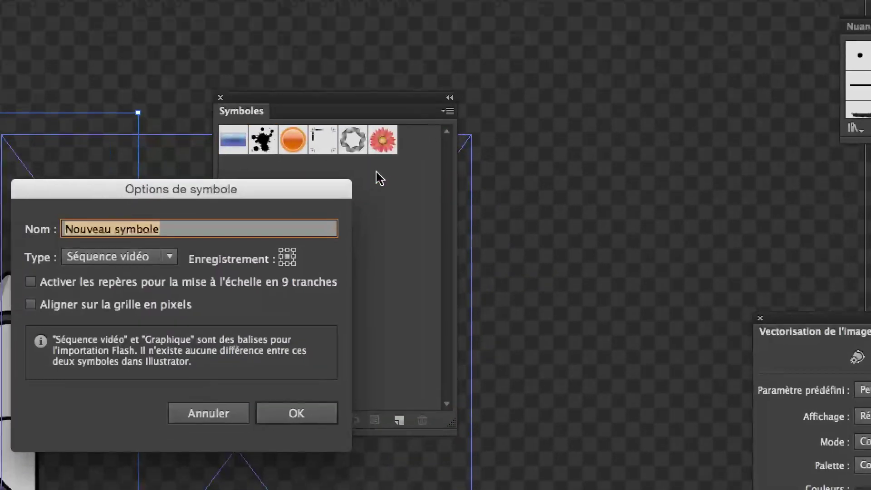
{"action": "type", "text": "fusee"}
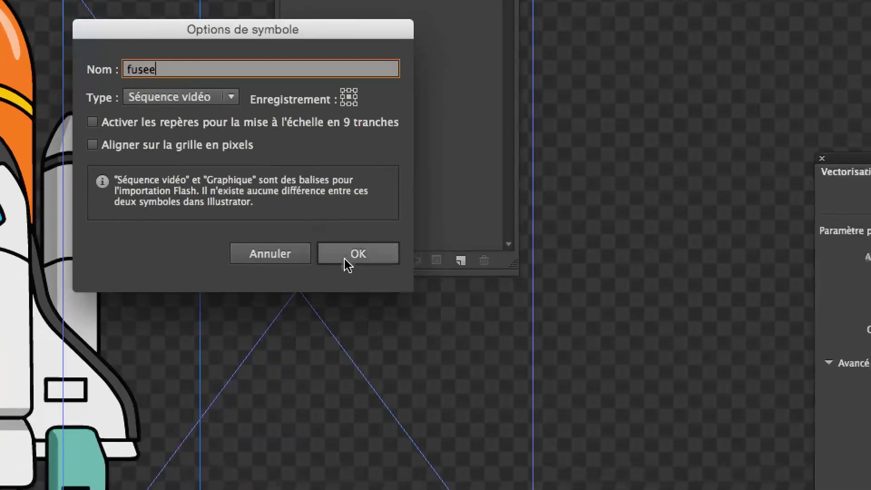
{"action": "left_click", "coordinate": [424, 330]}
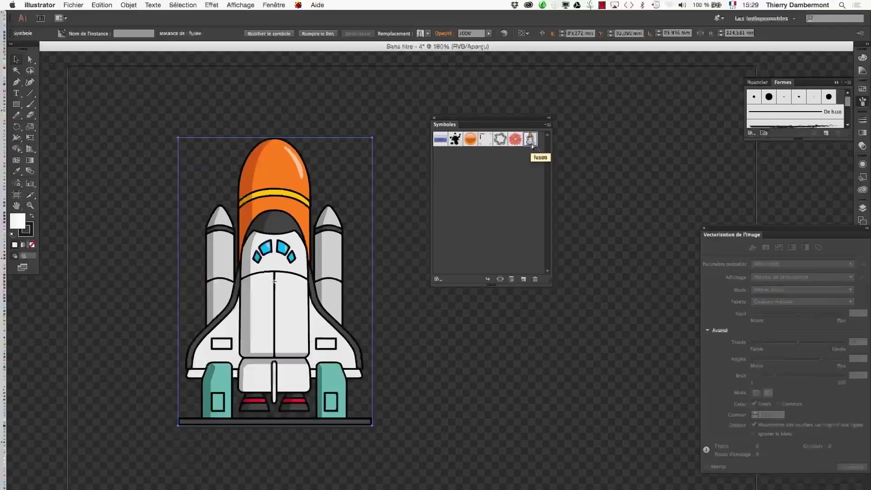
Move the fusee symbol instance slightly on the artboard and delete it
{"action": "key", "text": "super+shift+d"}
{"action": "key", "text": "super+minus"}
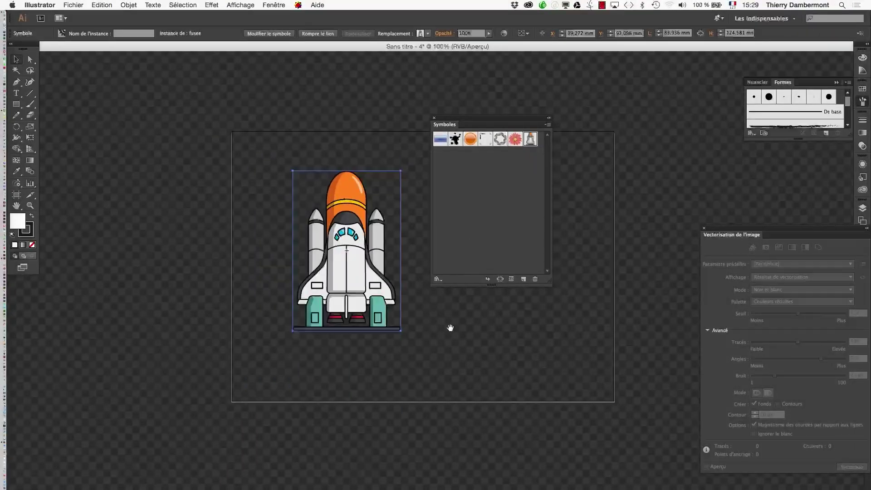
{"action": "left_click_drag", "start_coordinate": [449, 326], "coordinate": [317, 365]}
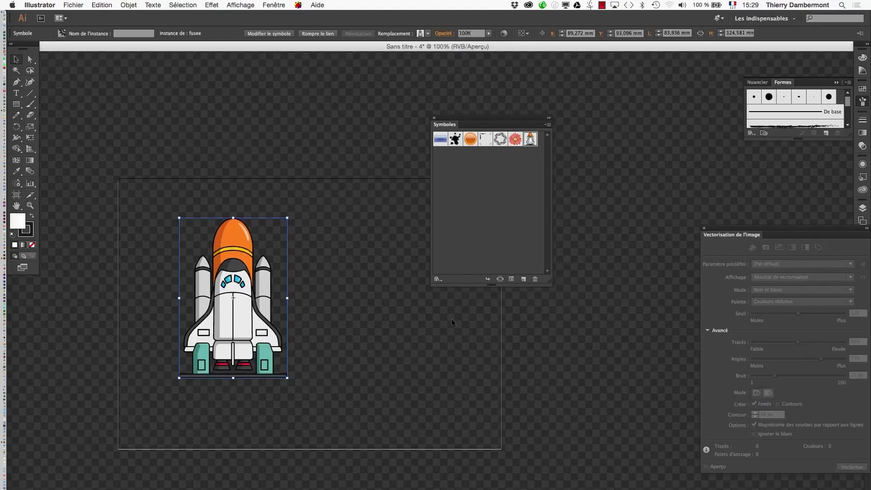
{"action": "left_click_drag", "start_coordinate": [257, 323], "coordinate": [238, 349]}
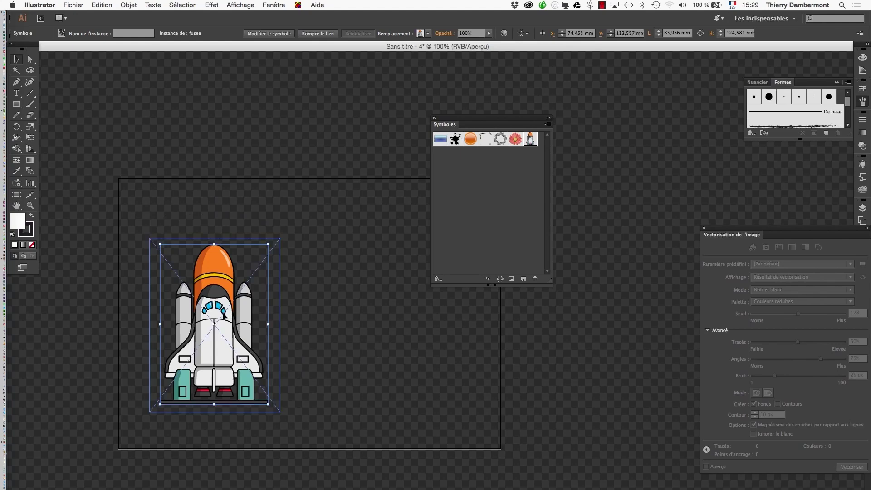
{"action": "key", "text": "Delete"}
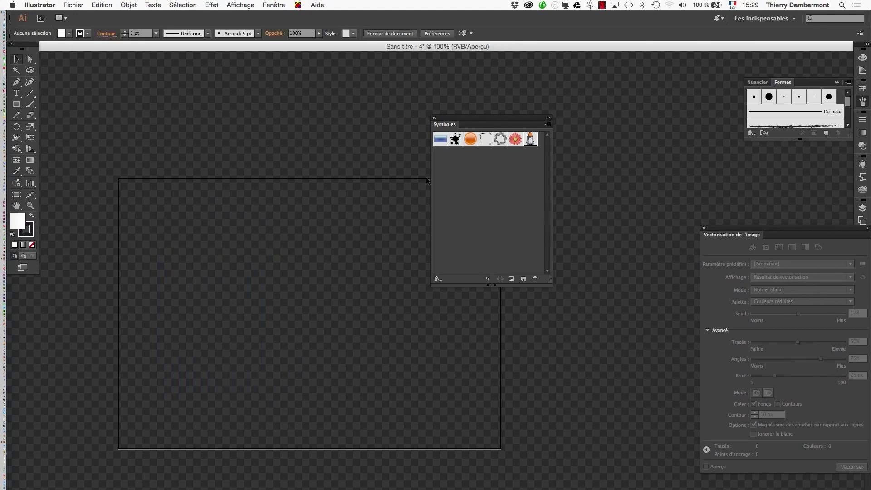
Place an instance of the fusee symbol on the artboard and break its link to the symbol
{"action": "left_click_drag", "start_coordinate": [510, 123], "coordinate": [604, 127]}
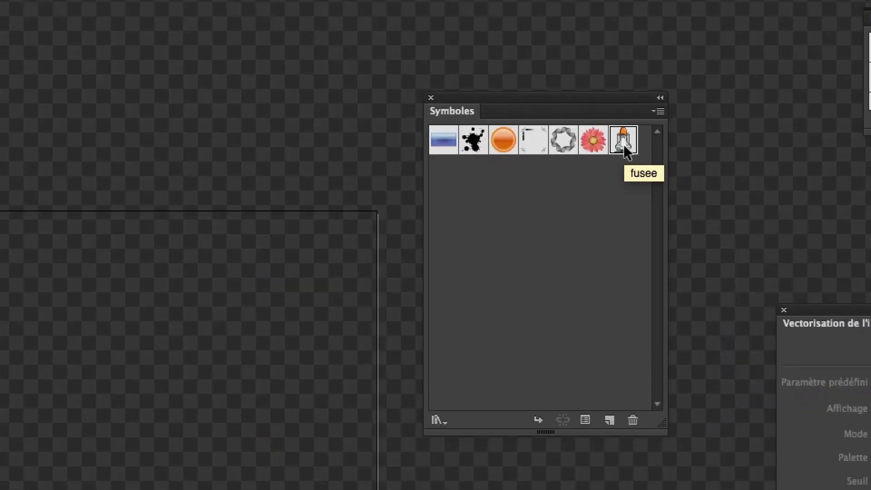
{"action": "left_click_drag", "start_coordinate": [625, 150], "coordinate": [0, 393]}
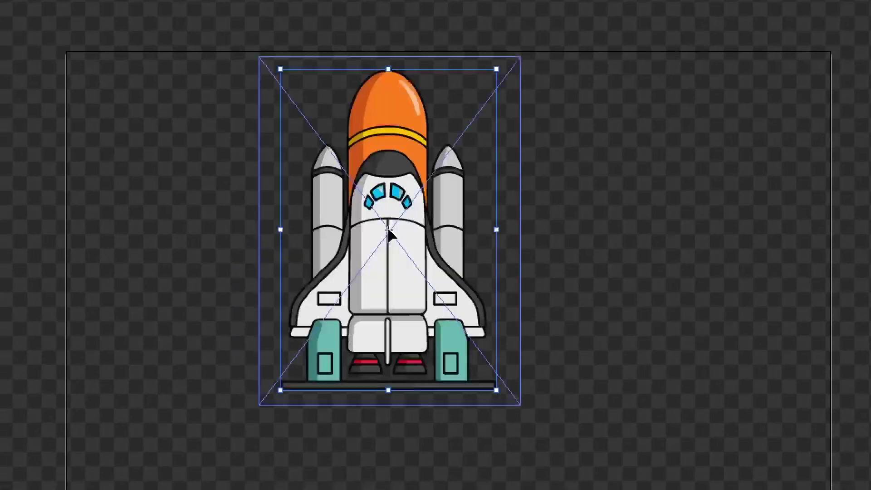
{"action": "right_click", "coordinate": [396, 215]}
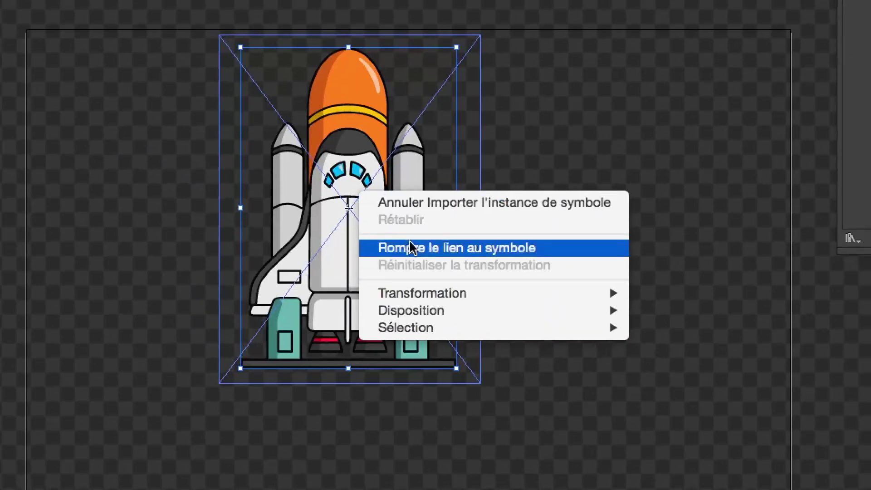
{"action": "left_click", "coordinate": [411, 248]}
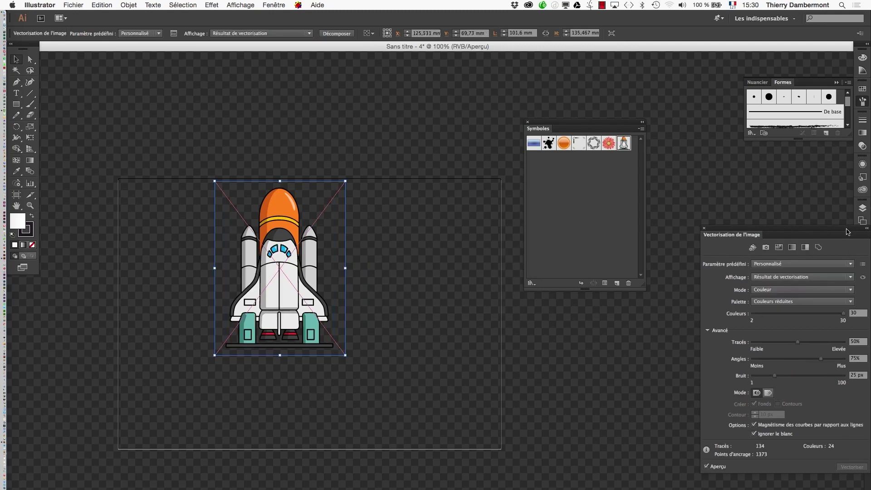
Move the image tracing settings aside, display the layers and expand the fusee group in Calque 1
{"action": "left_click_drag", "start_coordinate": [847, 232], "coordinate": [712, 311]}
{"action": "left_click", "coordinate": [863, 208]}
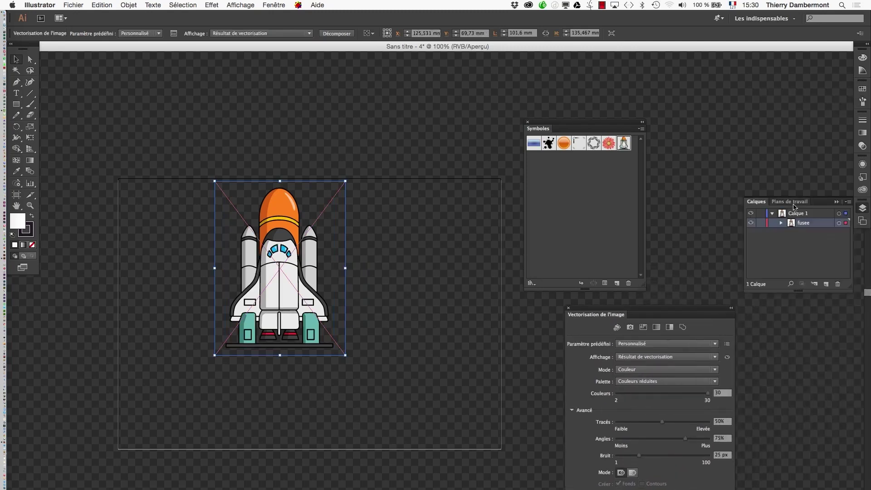
{"action": "left_click", "coordinate": [781, 223]}
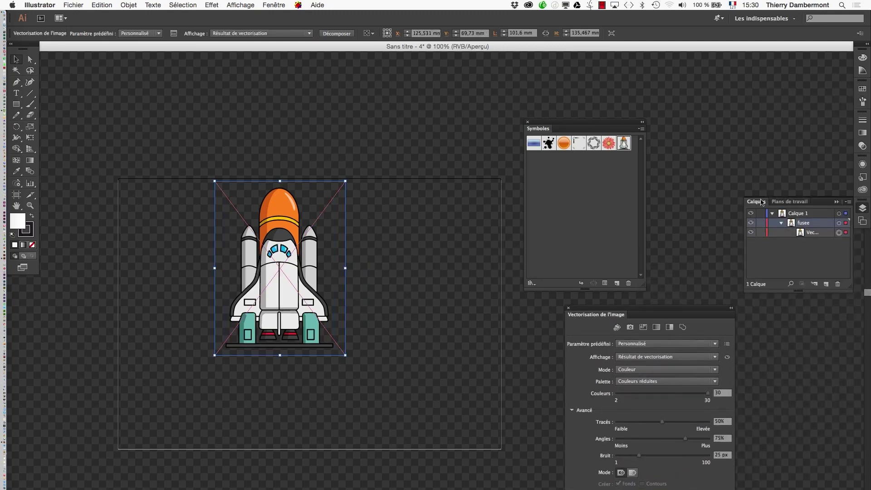
Detach the layers display beside the symbols and delete the unlinked shuttle artwork from the artboard
{"action": "left_click_drag", "start_coordinate": [762, 202], "coordinate": [677, 102]}
{"action": "left_click_drag", "start_coordinate": [839, 194], "coordinate": [842, 271]}
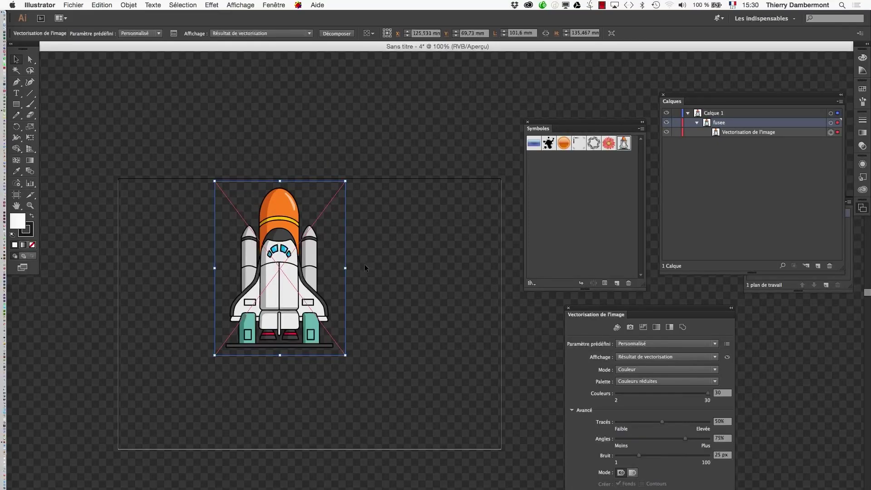
{"action": "key", "text": "Delete"}
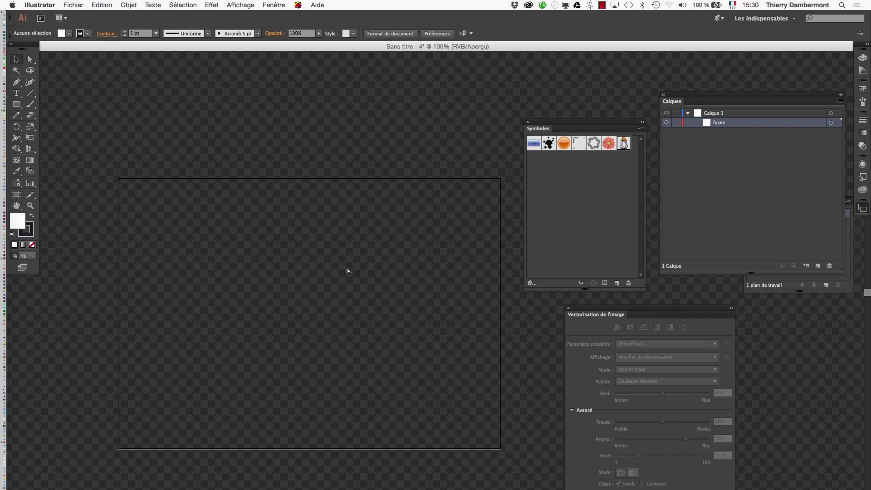
Place a linked instance of the fusee symbol on the artboard and bring the layers display next to it
{"action": "left_click_drag", "start_coordinate": [573, 124], "coordinate": [465, 99]}
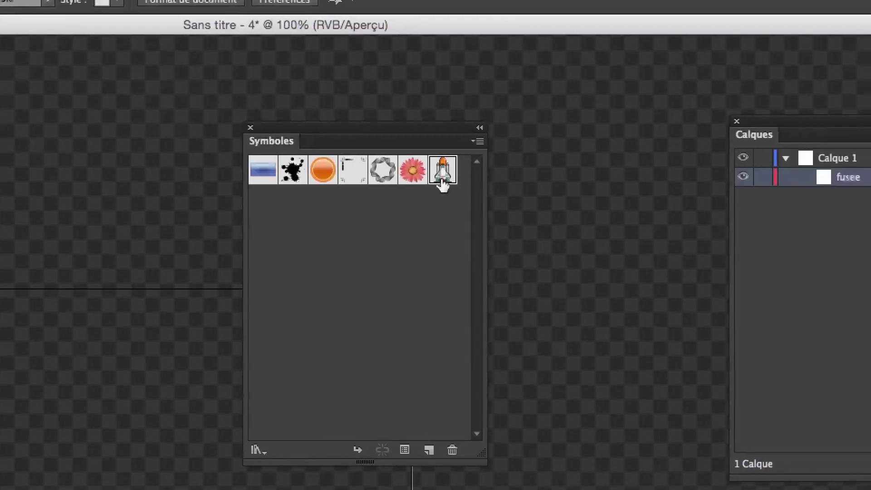
{"action": "left_click_drag", "start_coordinate": [443, 179], "coordinate": [0, 489]}
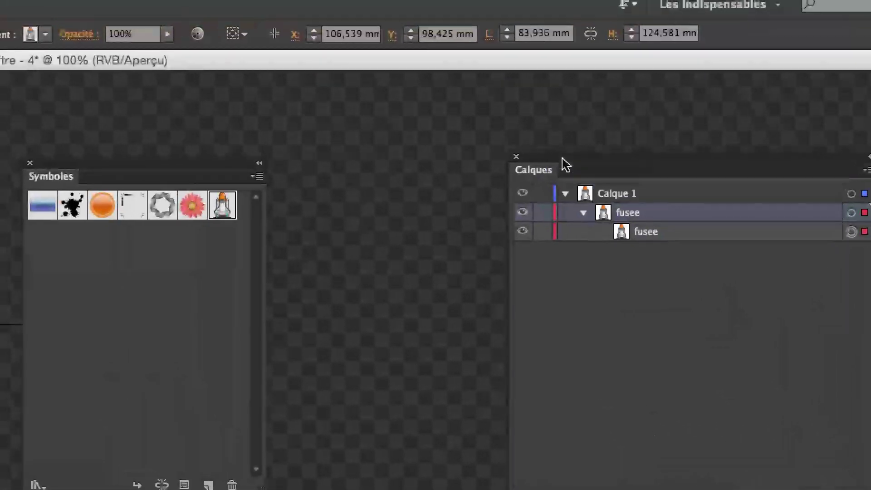
{"action": "left_click_drag", "start_coordinate": [503, 0], "coordinate": [0, 273]}
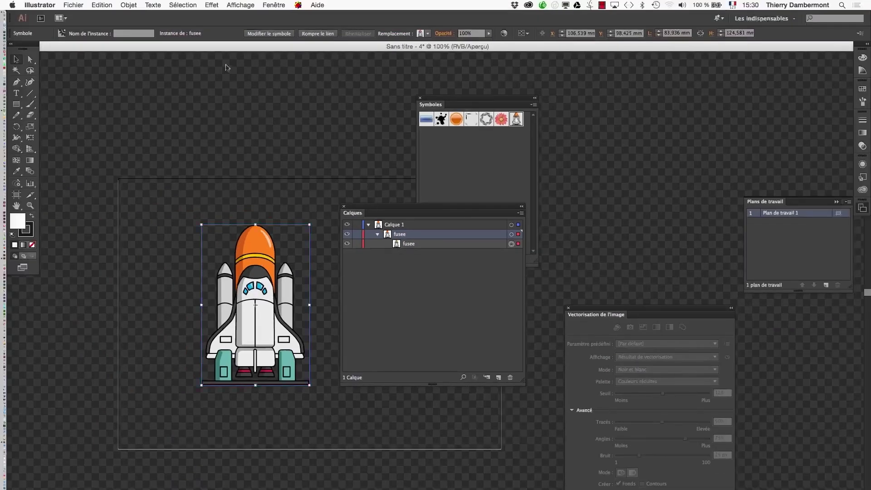
Save the document as fusee-neuf-tranches.ai in the AI spec jour 2 folder, in Adobe Illustrator format with the Illustrator CC options
{"action": "left_click", "coordinate": [69, 5]}
{"action": "left_click", "coordinate": [114, 81]}
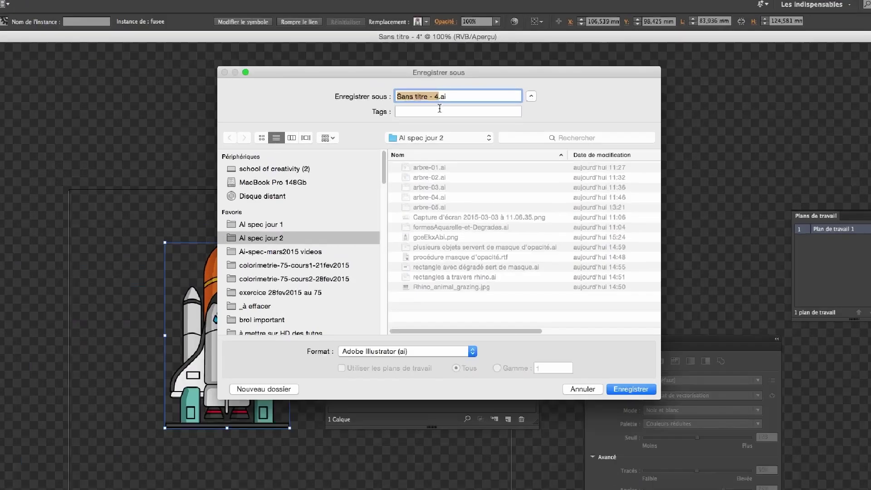
{"action": "type", "text": "fuss"}
{"action": "key", "text": "BackSpace"}
{"action": "type", "text": "ee"}
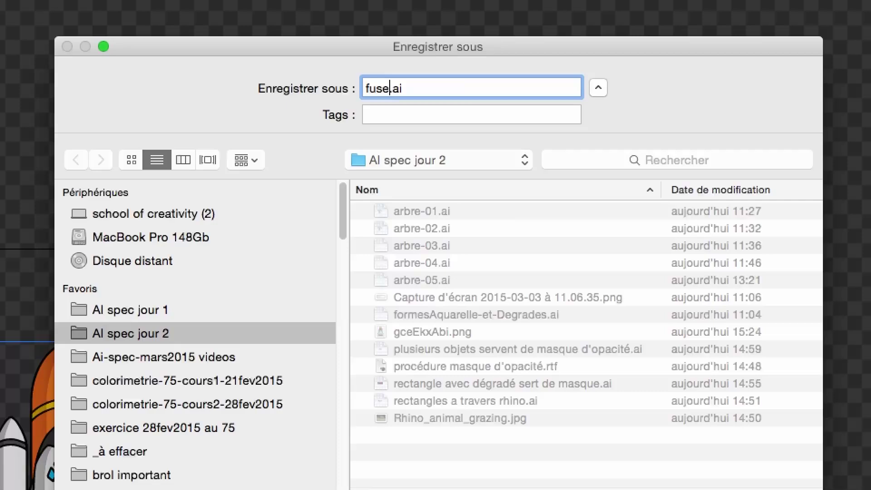
{"action": "type", "text": "-neuf-"}
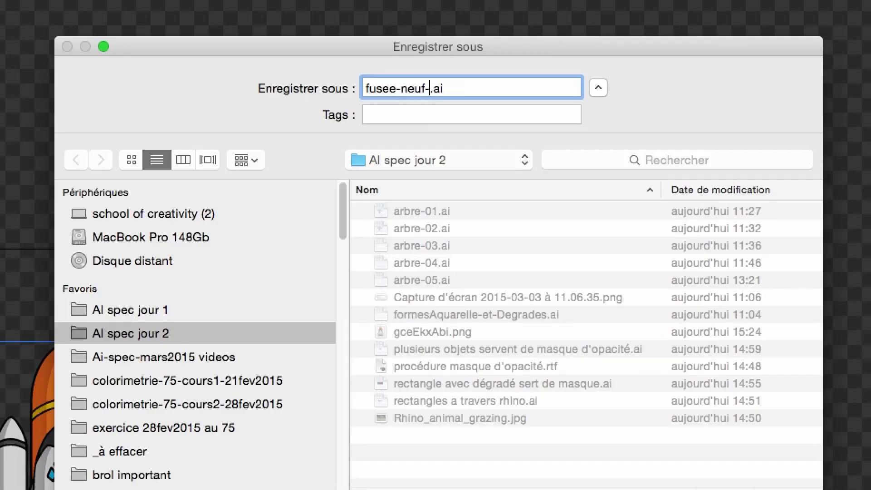
{"action": "type", "text": "tranches"}
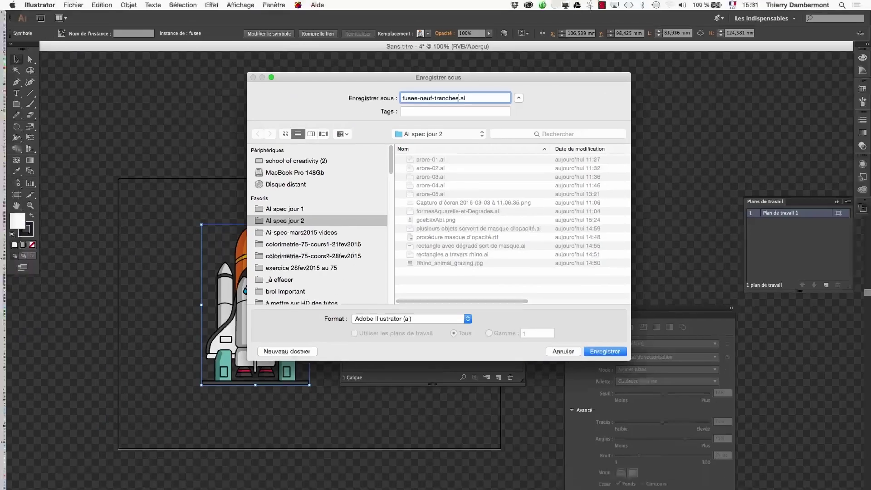
{"action": "key", "text": "Return"}
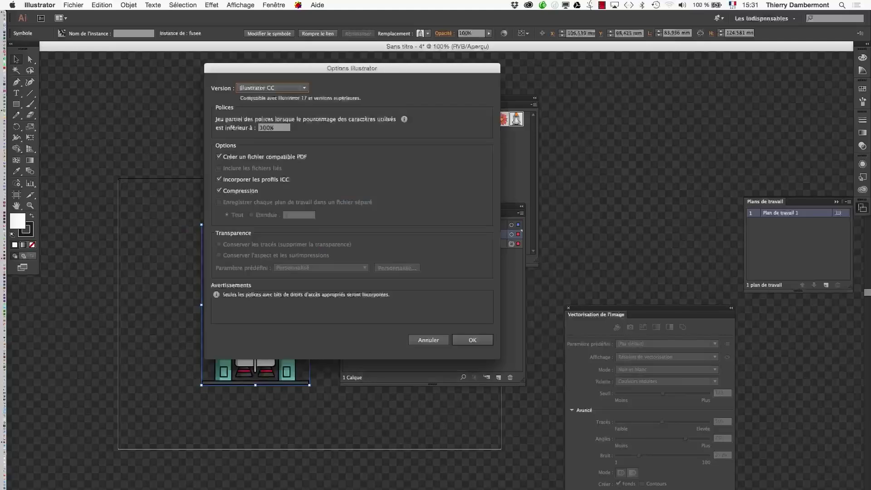
{"action": "key", "text": "Return"}
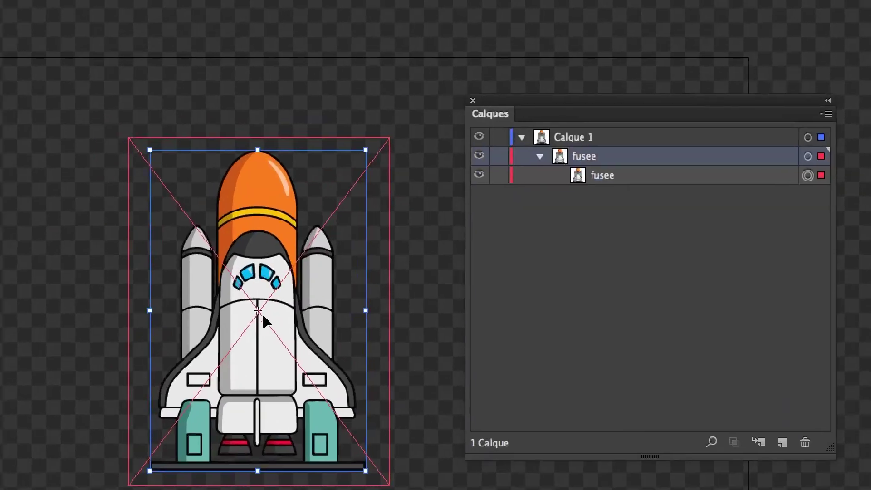
Isolate the selected fusee group and exit isolation mode back to the full document
{"action": "right_click", "coordinate": [249, 304]}
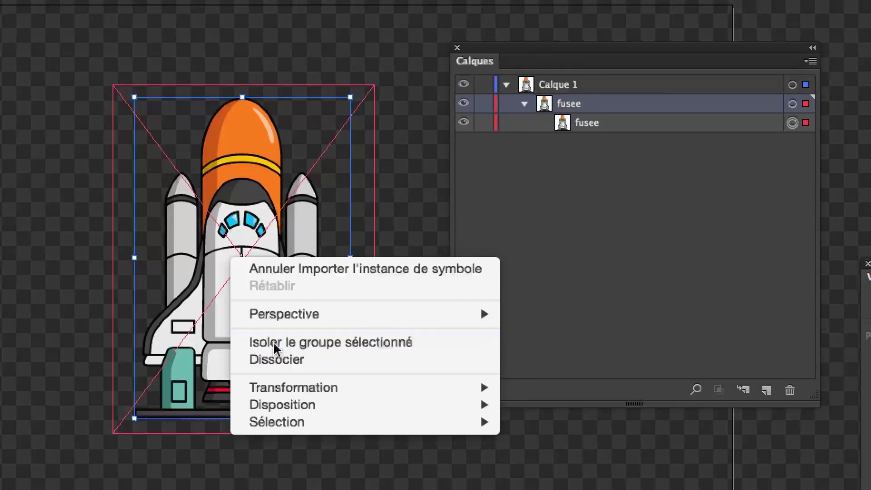
{"action": "left_click", "coordinate": [274, 343]}
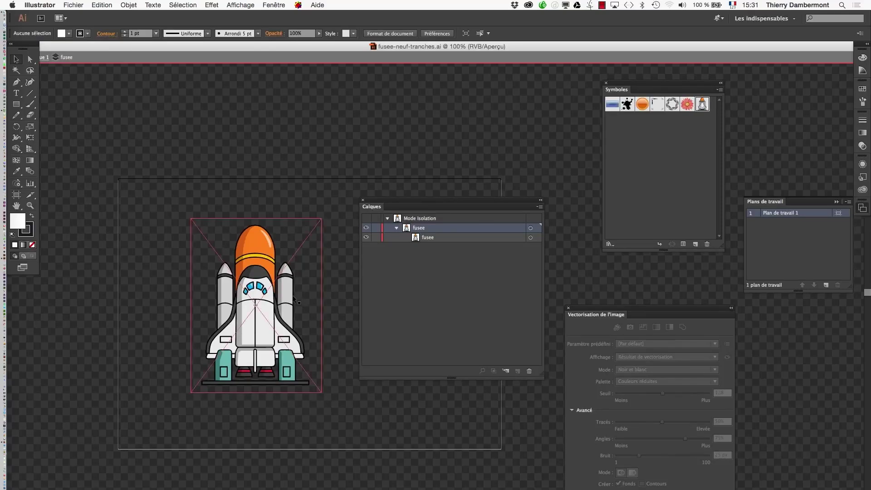
{"action": "left_click_drag", "start_coordinate": [151, 44], "coordinate": [188, 45]}
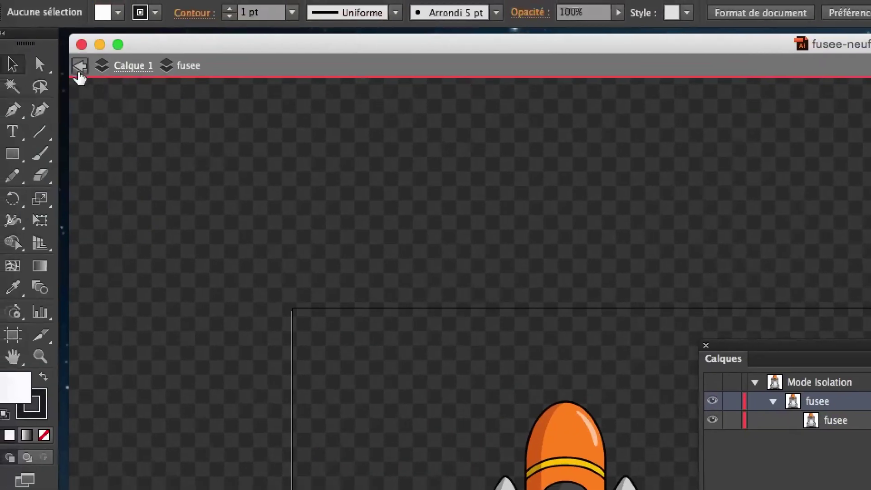
{"action": "left_click", "coordinate": [79, 68]}
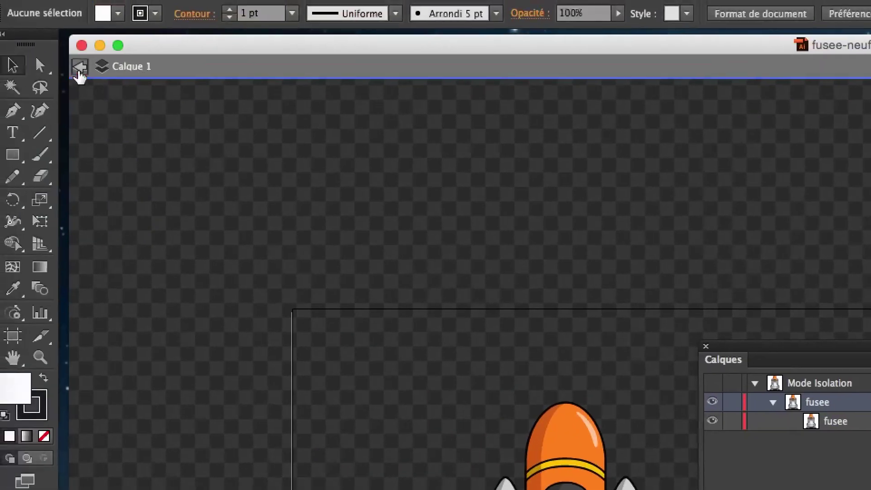
{"action": "left_click", "coordinate": [79, 68]}
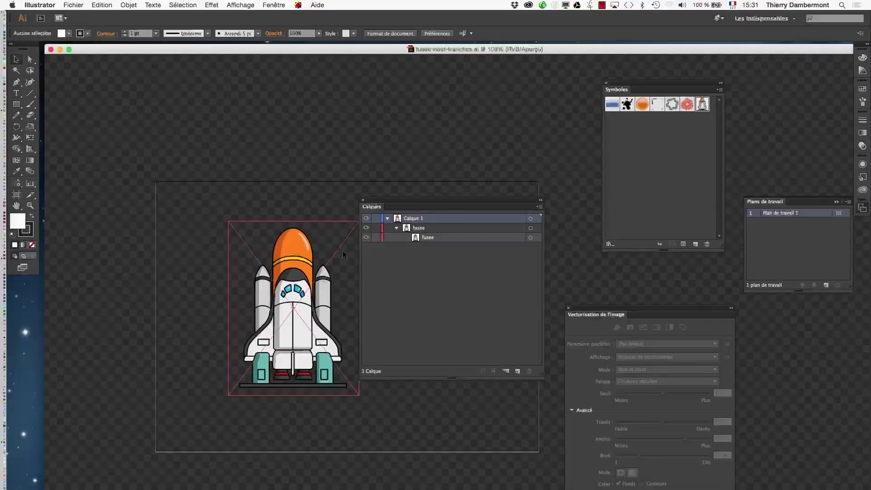
Enable the guides for 9-slice scaling in the fusee symbol's options
{"action": "left_click_drag", "start_coordinate": [394, 203], "coordinate": [423, 118]}
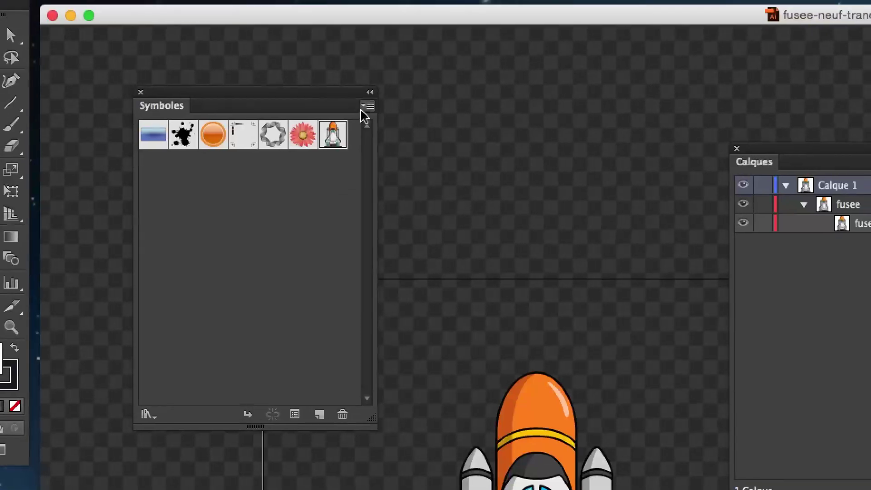
{"action": "left_click", "coordinate": [386, 83]}
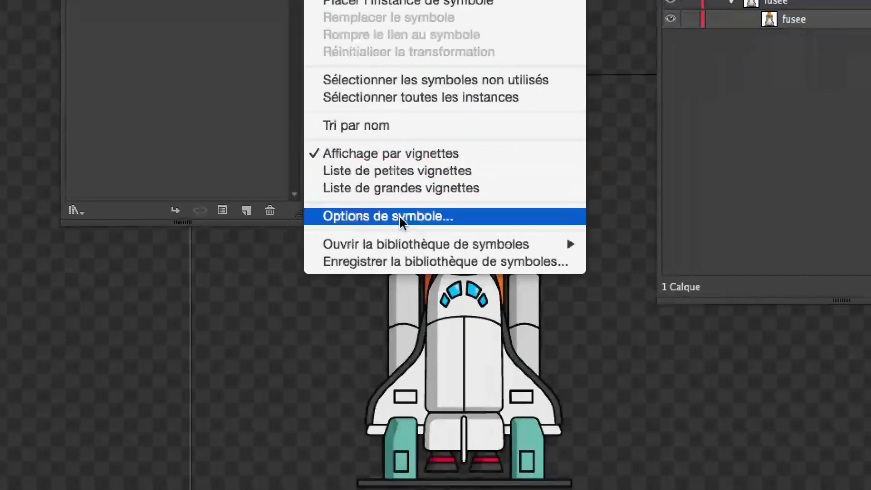
{"action": "left_click", "coordinate": [443, 370]}
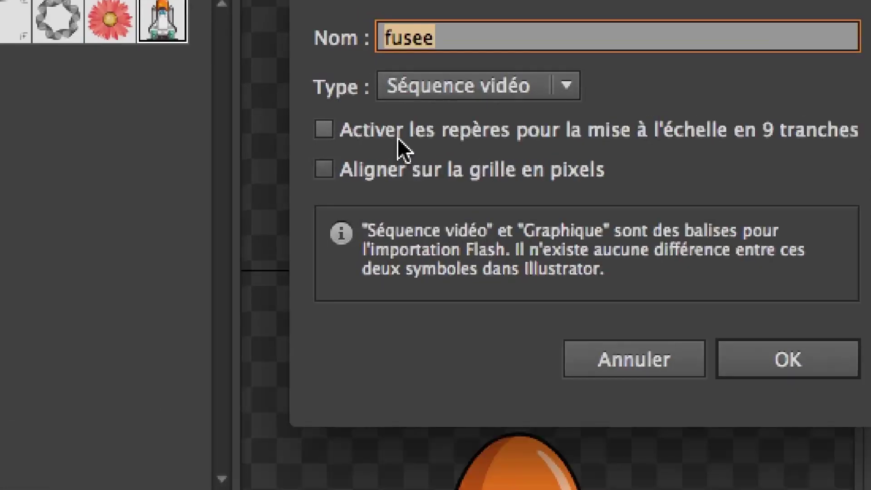
{"action": "left_click", "coordinate": [399, 139]}
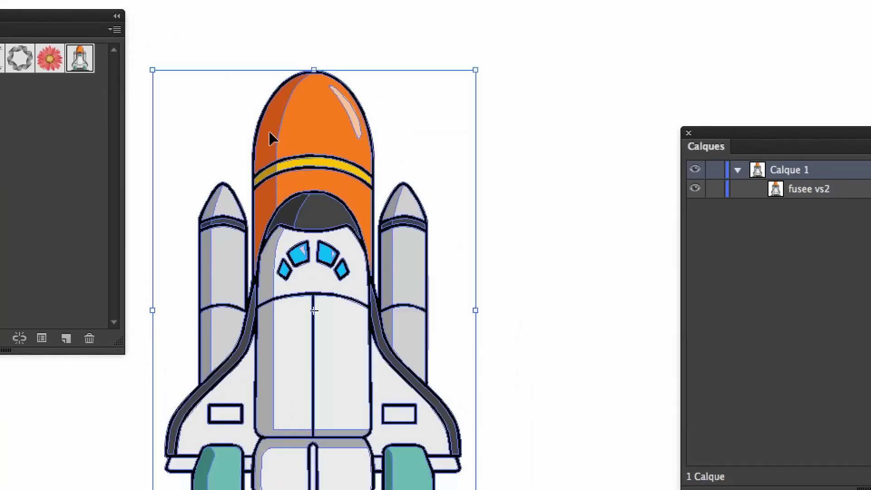
{"action": "right_click", "coordinate": [270, 136]}
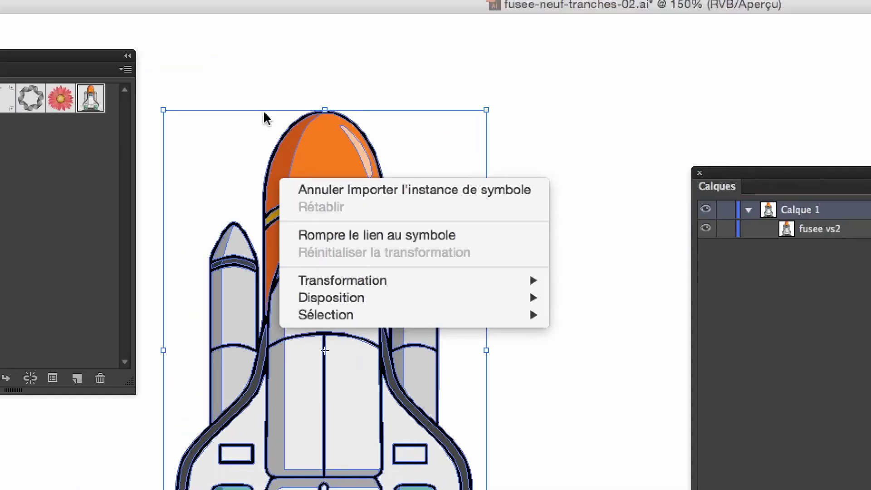
{"action": "left_click", "coordinate": [261, 107]}
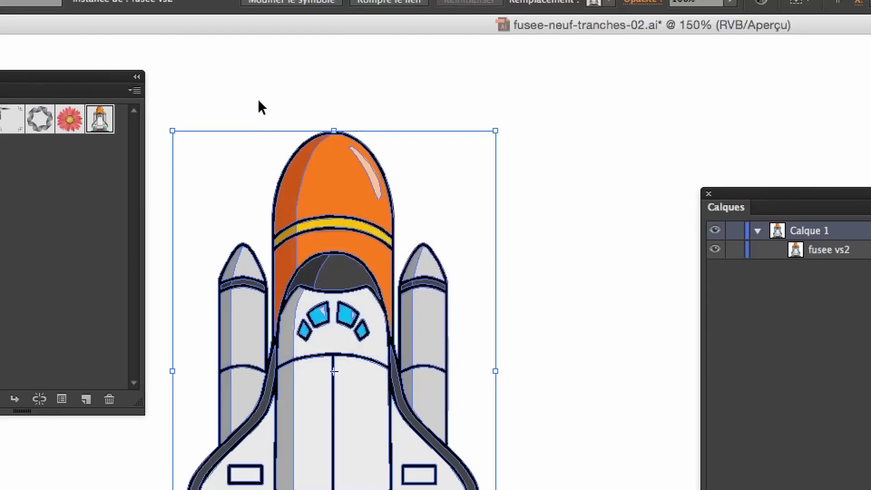
{"action": "left_click", "coordinate": [258, 100]}
Review the general preferences and accept them
{"action": "left_click", "coordinate": [102, 14]}
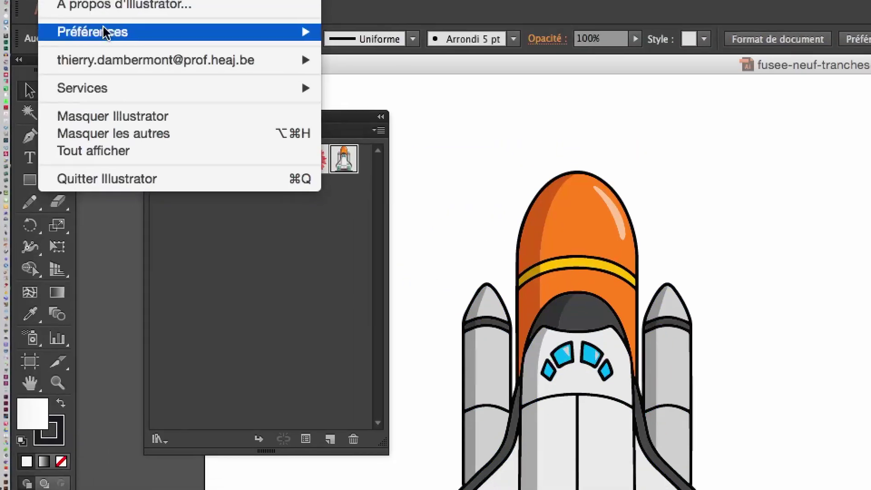
{"action": "mouse_move", "coordinate": [267, 61]}
{"action": "left_click", "coordinate": [299, 60]}
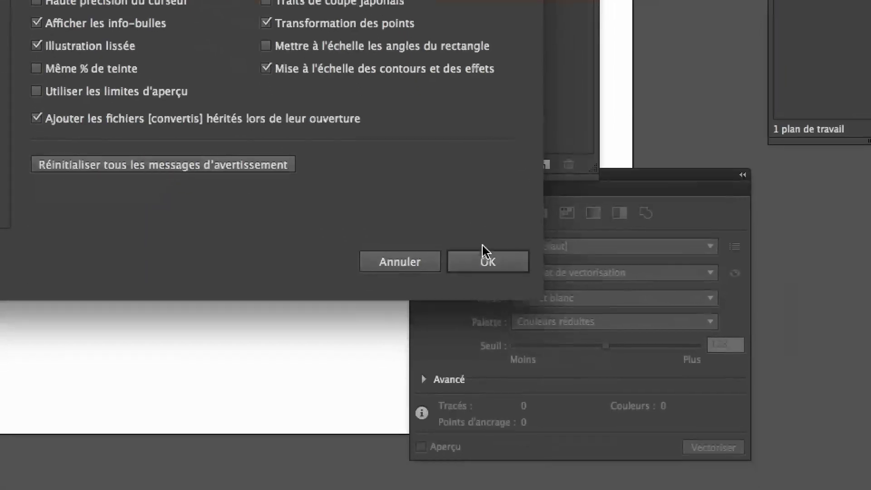
{"action": "left_click", "coordinate": [542, 437]}
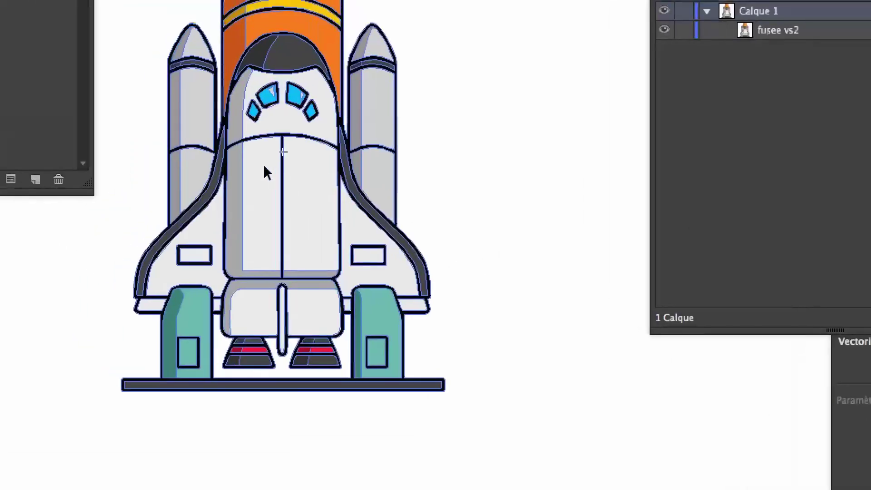
Open the fusee vs2 symbol definition for editing and move the symbols and layers displays clear of the shuttle
{"action": "double_click", "coordinate": [266, 171]}
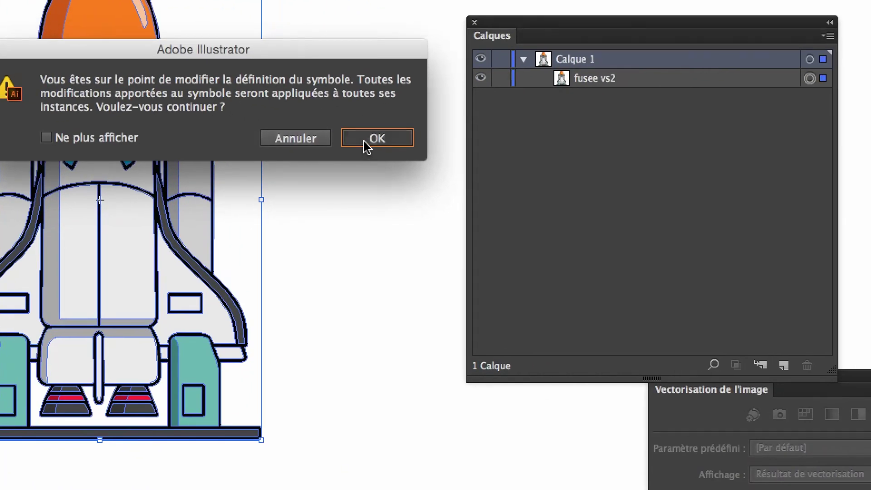
{"action": "left_click", "coordinate": [366, 146]}
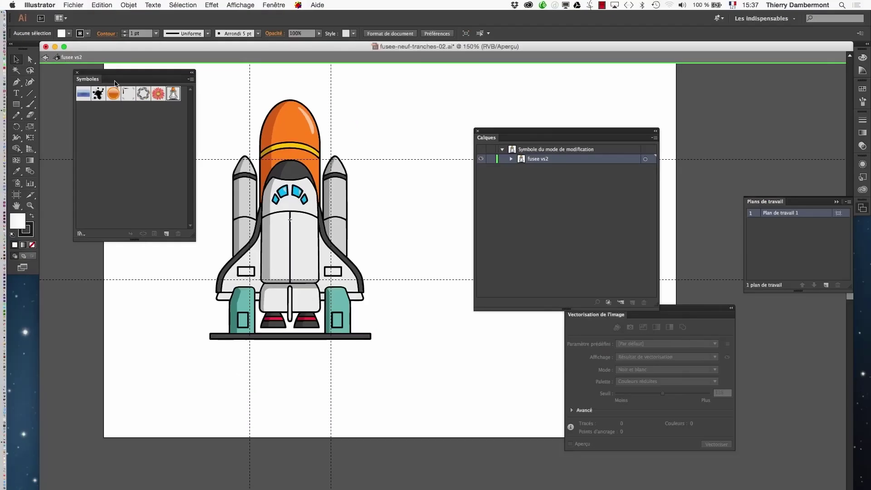
{"action": "left_click_drag", "start_coordinate": [114, 79], "coordinate": [109, 121]}
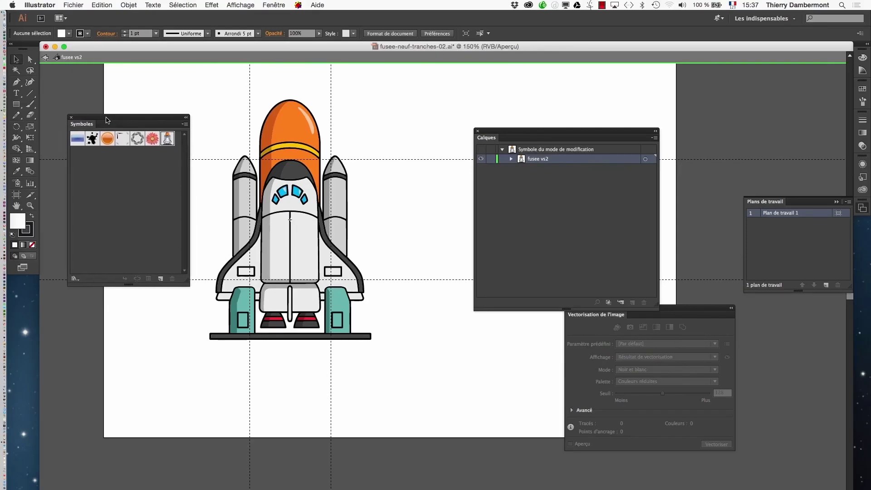
{"action": "left_click_drag", "start_coordinate": [107, 120], "coordinate": [101, 103]}
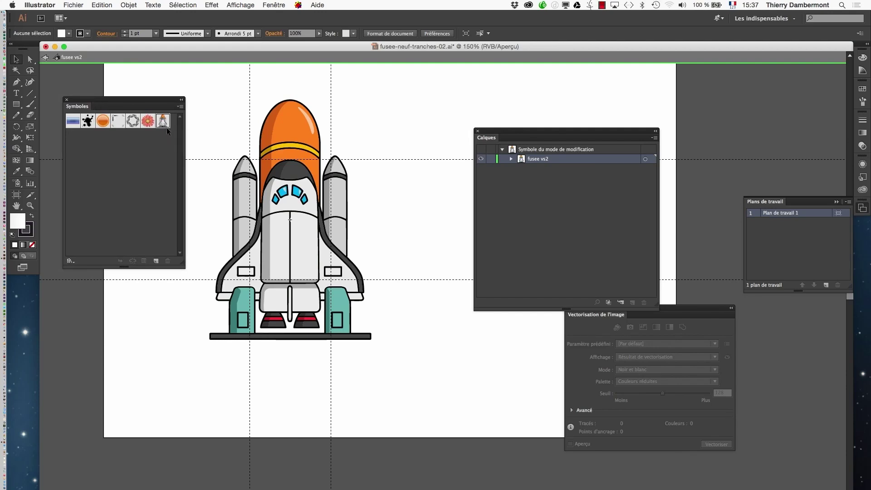
{"action": "left_click_drag", "start_coordinate": [490, 135], "coordinate": [533, 133]}
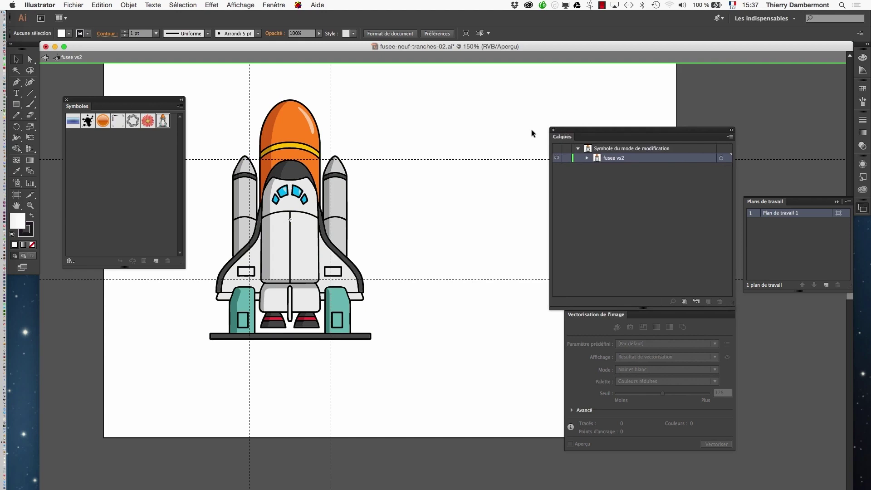
{"action": "left_click_drag", "start_coordinate": [165, 105], "coordinate": [493, 92]}
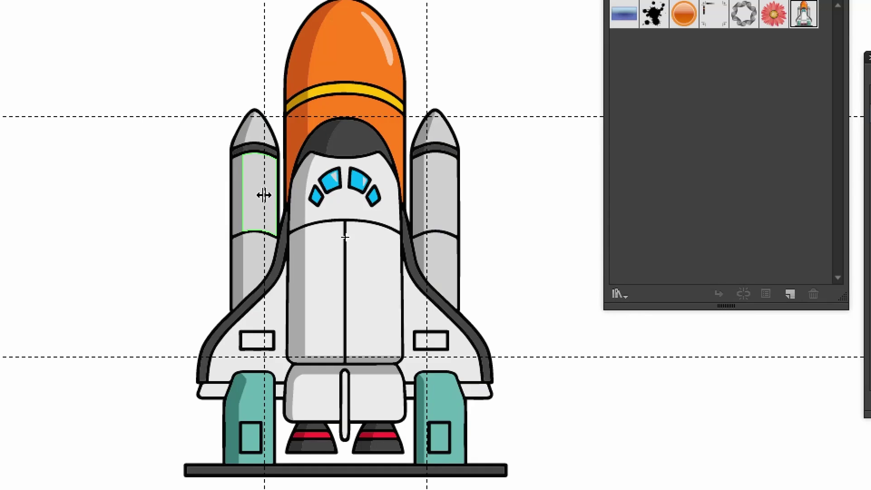
Move the vertical 9-slice guides into the gaps between fuel tank and boosters, and the lower horizontal guide down to the fuselage's lower edge
{"action": "mouse_move", "coordinate": [263, 195]}
{"action": "left_mouse_down"}
{"action": "mouse_move", "coordinate": [282, 196]}
{"action": "mouse_move", "coordinate": [269, 196]}
{"action": "left_mouse_up"}
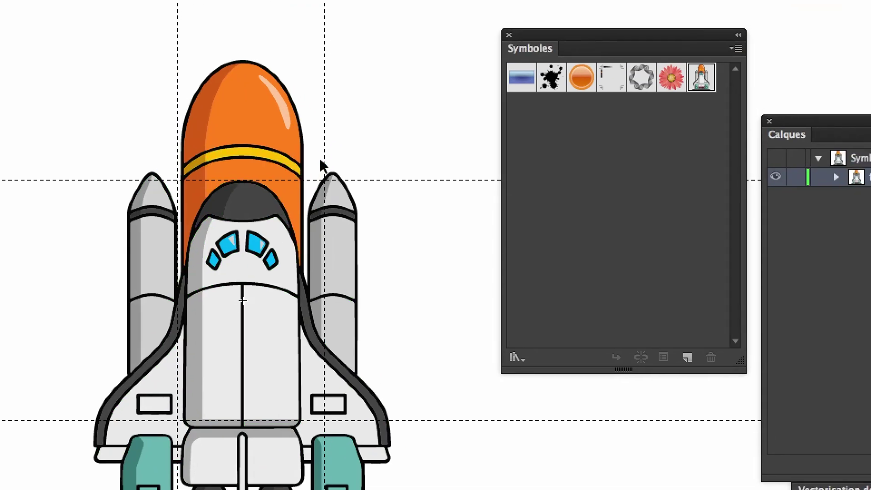
{"action": "left_click_drag", "start_coordinate": [411, 99], "coordinate": [400, 99]}
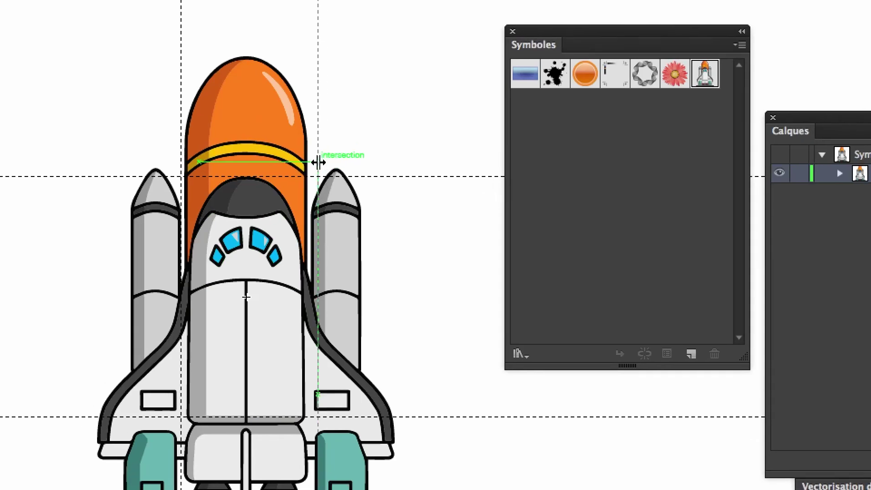
{"action": "left_click_drag", "start_coordinate": [318, 162], "coordinate": [315, 164]}
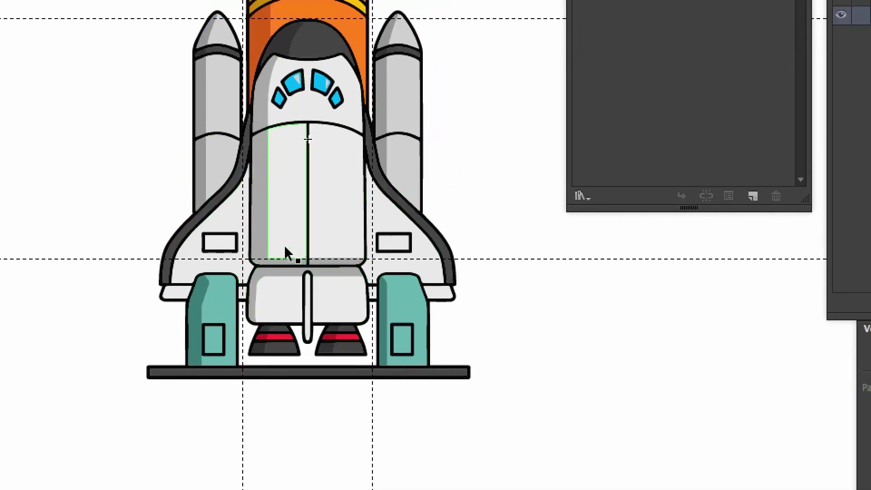
{"action": "left_click_drag", "start_coordinate": [285, 252], "coordinate": [284, 257]}
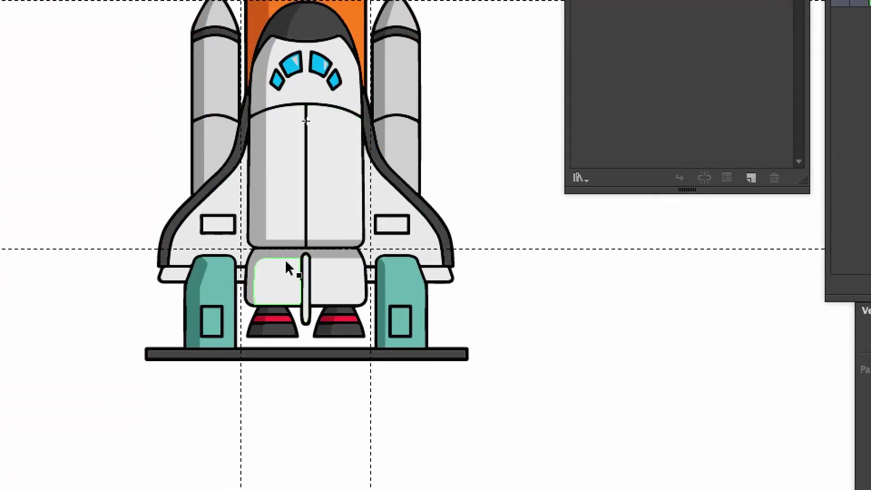
Fine-tune the lower horizontal slice guide just below the fuselage's lower edge and leave the symbol's editing mode
{"action": "left_click", "coordinate": [274, 262]}
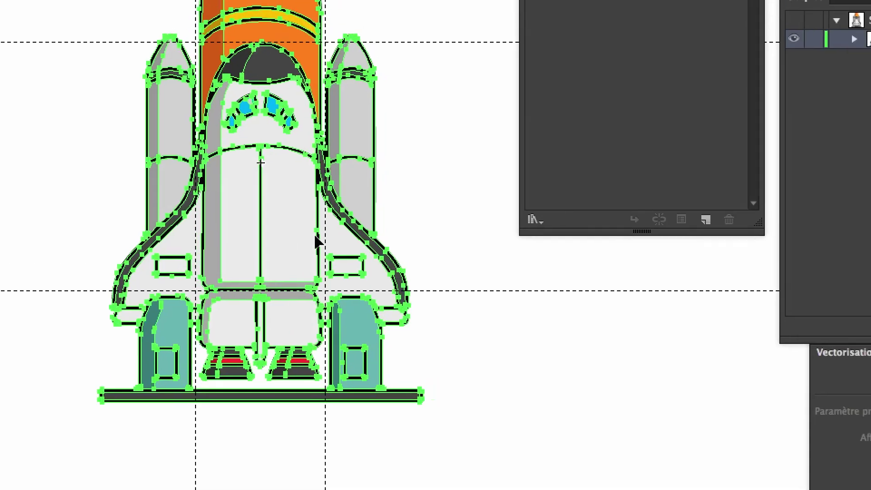
{"action": "left_click", "coordinate": [521, 176]}
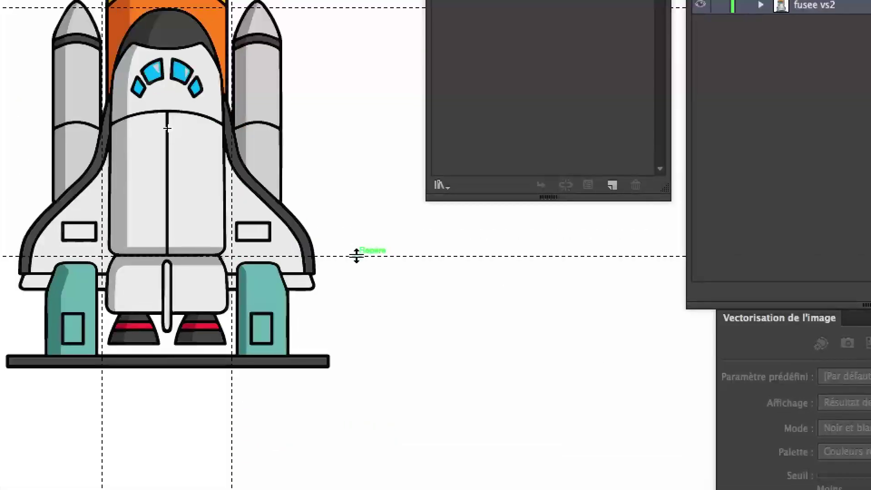
{"action": "left_click_drag", "start_coordinate": [359, 223], "coordinate": [363, 227]}
{"action": "left_click_drag", "start_coordinate": [361, 257], "coordinate": [361, 257]}
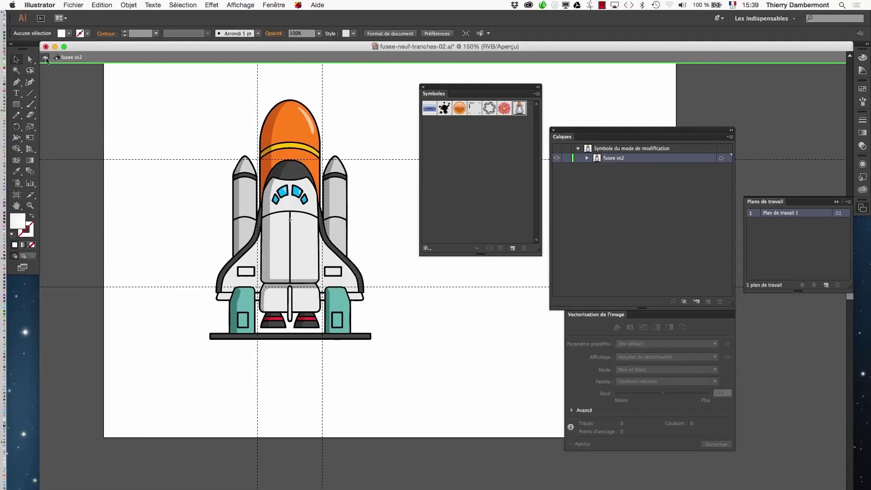
{"action": "left_click", "coordinate": [45, 58]}
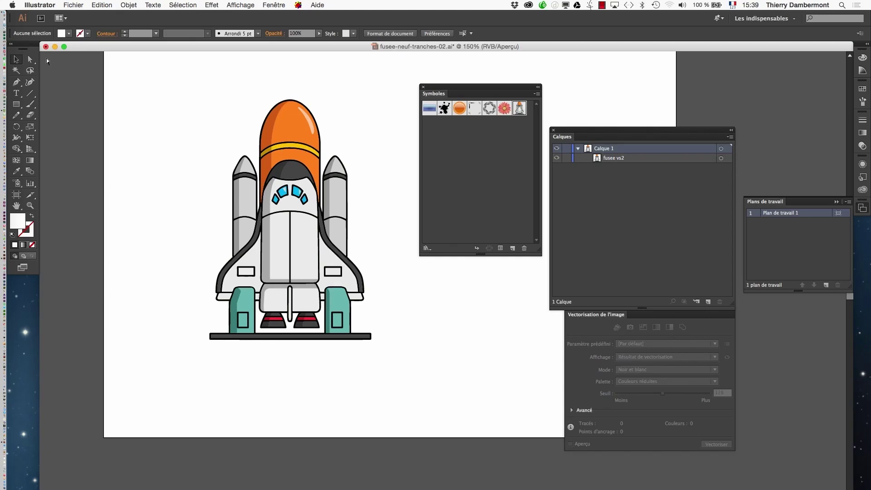
Clear the floating panels out of the way and move the shuttle to the artboard's lower left corner
{"action": "left_click_drag", "start_coordinate": [596, 132], "coordinate": [716, 109]}
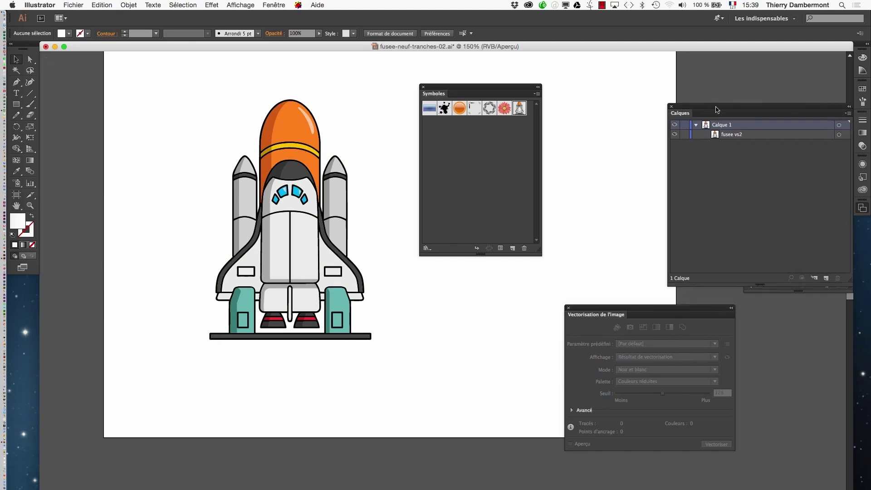
{"action": "key", "text": "Tab"}
{"action": "left_click_drag", "start_coordinate": [299, 206], "coordinate": [216, 290]}
{"action": "key", "text": "super+minus"}
{"action": "key", "text": "super+minus"}
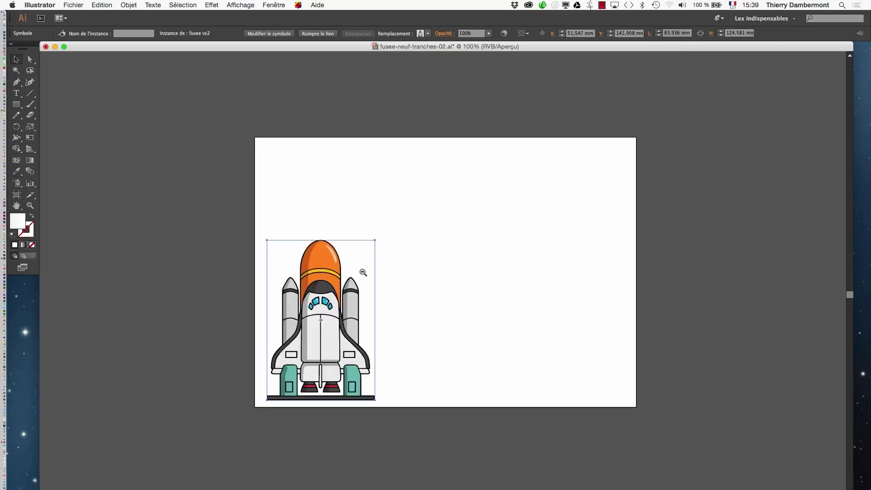
Place four copies of the shuttle in a row to its right, continuing past the artboard's edge
{"action": "scroll", "coordinate": [372, 290], "scroll_direction": "right", "scroll_amount": 2}
{"action": "left_click_drag", "start_coordinate": [387, 310], "coordinate": [310, 265]}
{"action": "left_click_drag", "start_coordinate": [383, 271], "coordinate": [382, 270]}
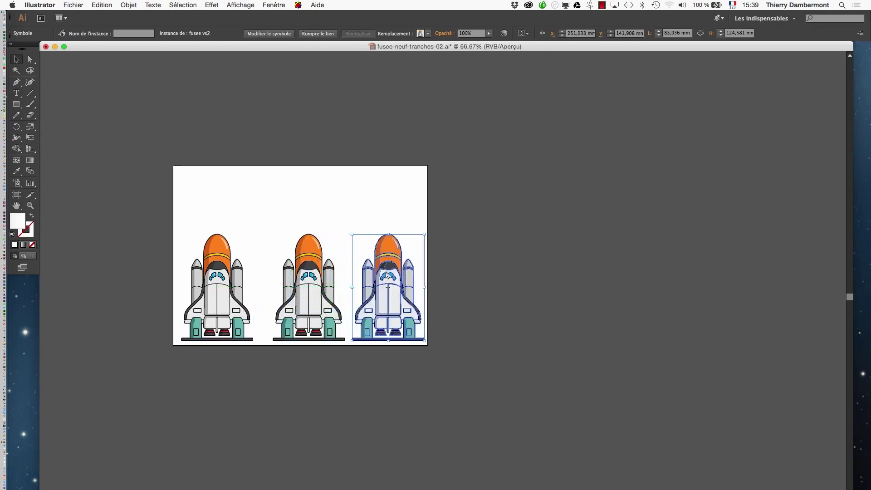
{"action": "left_click_drag", "start_coordinate": [469, 278], "coordinate": [573, 285]}
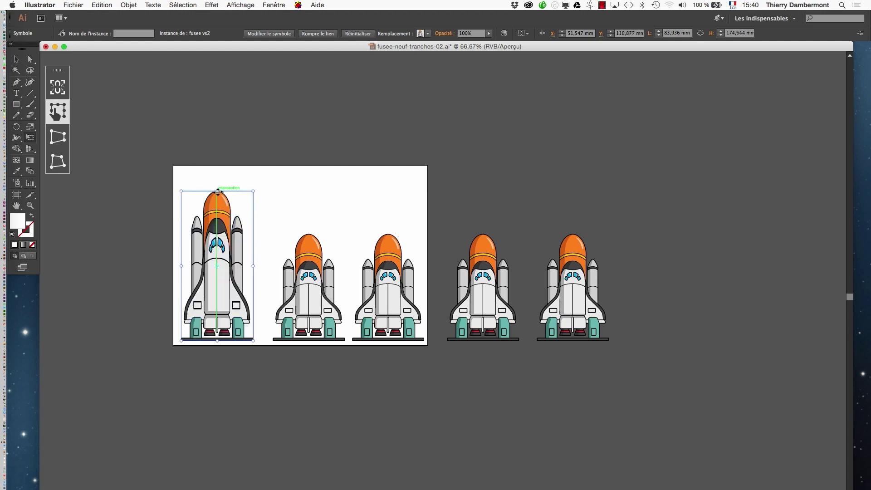
Stretch the leftmost shuttle upward to nearly the artboard's full height and squash the second one to about 93 mm high
{"action": "left_click_drag", "start_coordinate": [216, 186], "coordinate": [217, 171]}
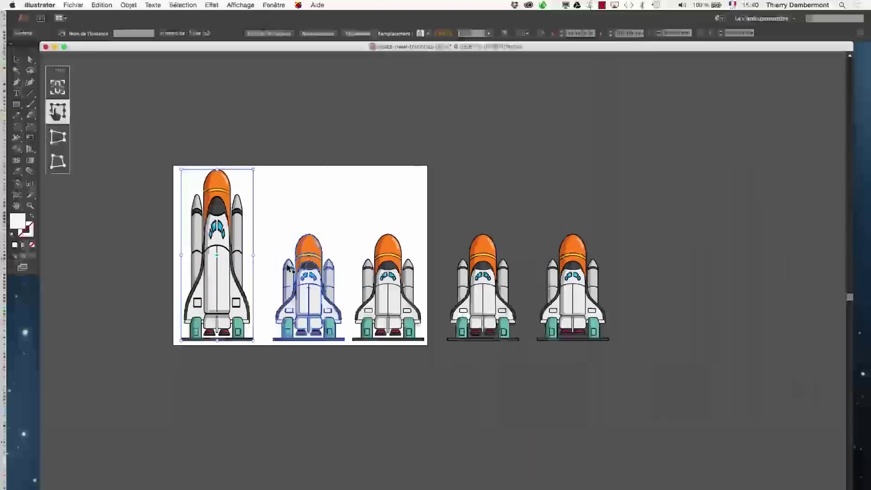
{"action": "scroll", "coordinate": [287, 270], "scroll_direction": "up", "scroll_amount": 1}
{"action": "left_click", "coordinate": [318, 278]}
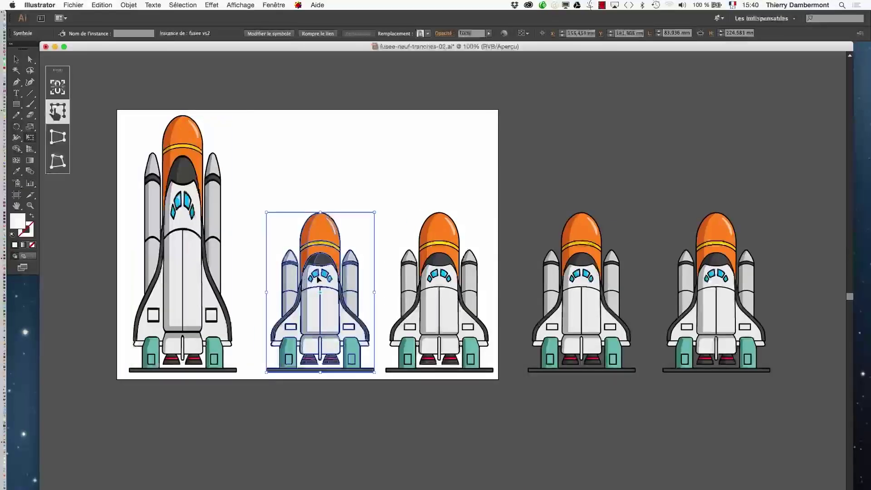
{"action": "left_click_drag", "start_coordinate": [321, 212], "coordinate": [321, 253]}
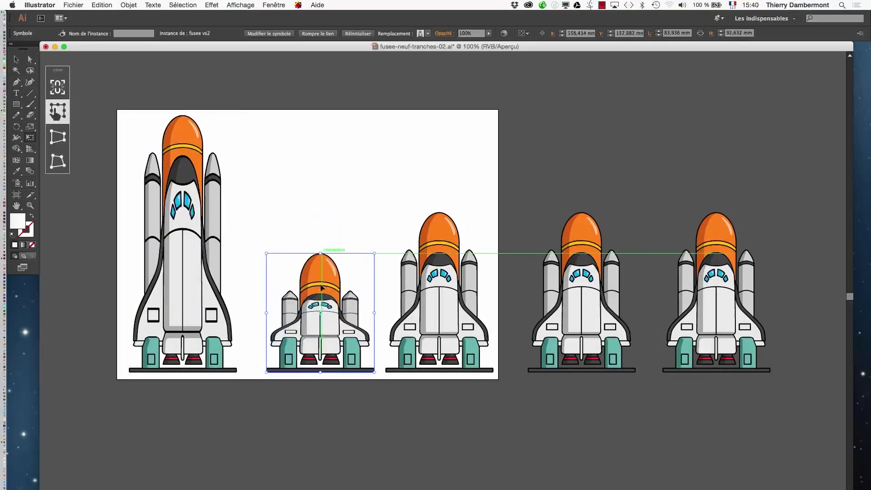
{"action": "scroll", "coordinate": [320, 321], "scroll_direction": "up", "scroll_amount": 2}
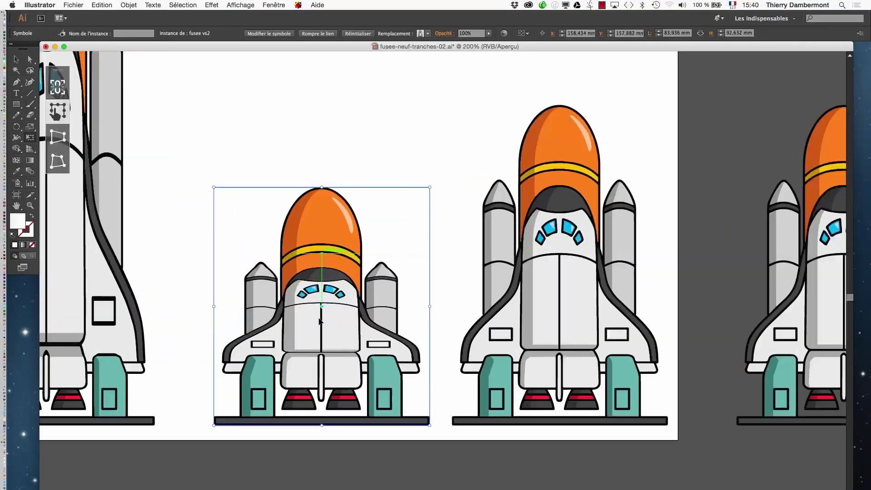
Stretch the third shuttle upward well beyond the artboard's upper edge and the fourth to about 182 mm high
{"action": "left_click", "coordinate": [541, 322]}
{"action": "scroll", "coordinate": [542, 323], "scroll_direction": "down", "scroll_amount": 4}
{"action": "left_click_drag", "start_coordinate": [550, 261], "coordinate": [546, 119]}
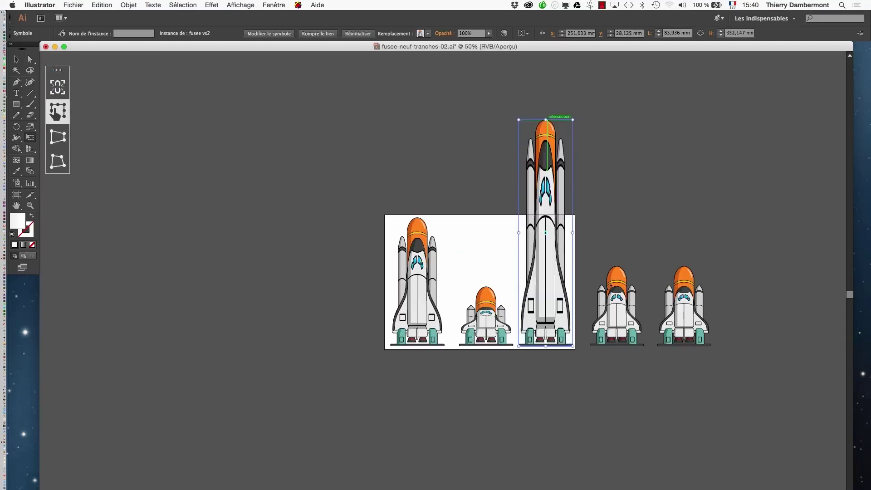
{"action": "left_click_drag", "start_coordinate": [546, 117], "coordinate": [553, 167]}
{"action": "left_click", "coordinate": [612, 303]}
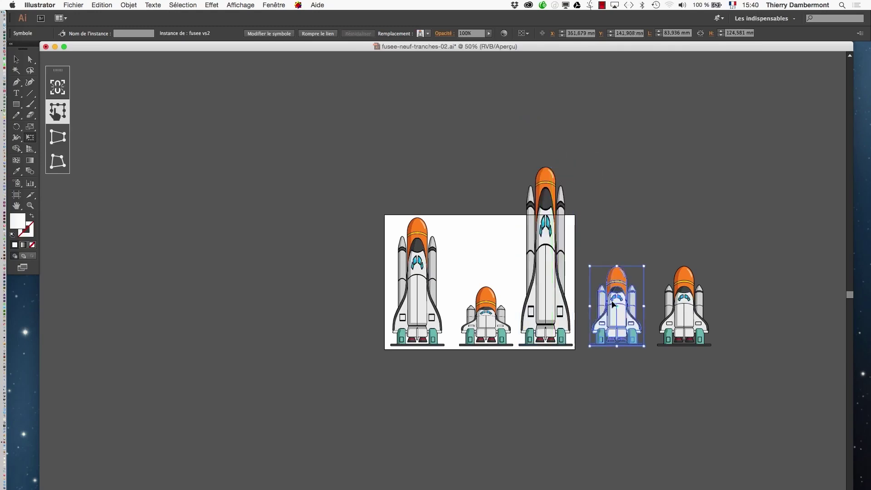
{"action": "left_click_drag", "start_coordinate": [618, 259], "coordinate": [618, 229]}
{"action": "left_click", "coordinate": [688, 295]}
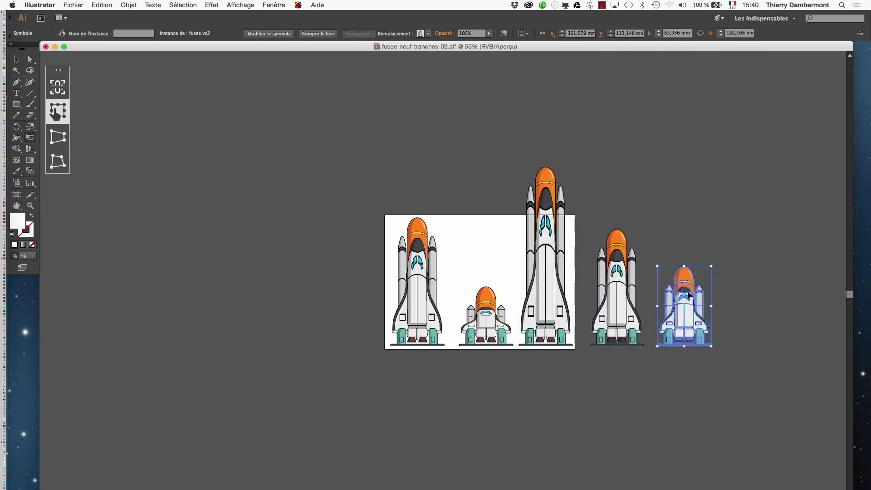
Deselect the shuttles and enlarge the artboard to about 524 × 299 mm so that it encloses all five
{"action": "left_click_drag", "start_coordinate": [465, 387], "coordinate": [354, 389]}
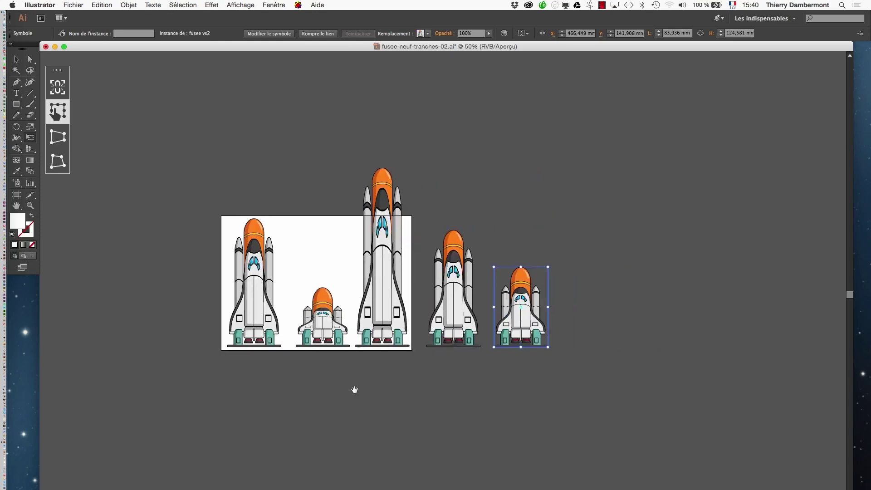
{"action": "left_click", "coordinate": [392, 344], "text": "super"}
{"action": "left_click_drag", "start_coordinate": [442, 322], "coordinate": [412, 396]}
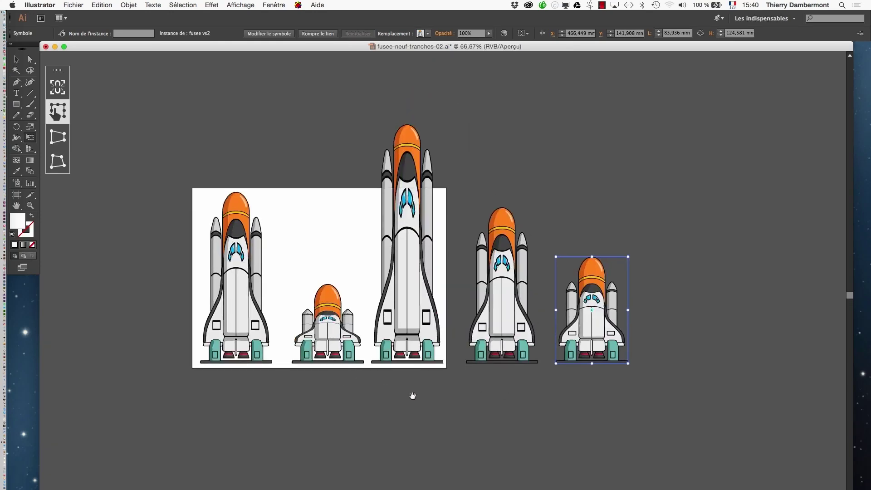
{"action": "left_click", "coordinate": [416, 394], "text": "super"}
{"action": "left_click_drag", "start_coordinate": [399, 336], "coordinate": [430, 462]}
{"action": "left_click_drag", "start_coordinate": [445, 397], "coordinate": [437, 431]}
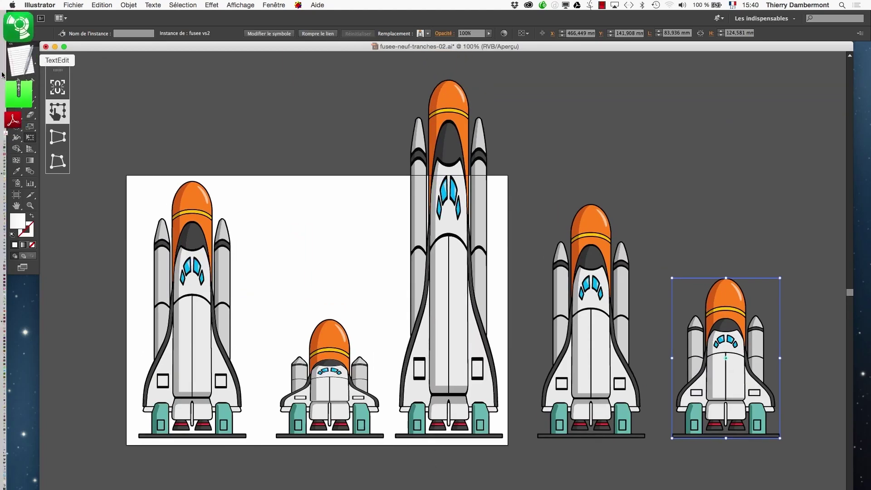
{"action": "left_click", "coordinate": [29, 59]}
{"action": "left_click", "coordinate": [24, 60]}
{"action": "left_click", "coordinate": [209, 127]}
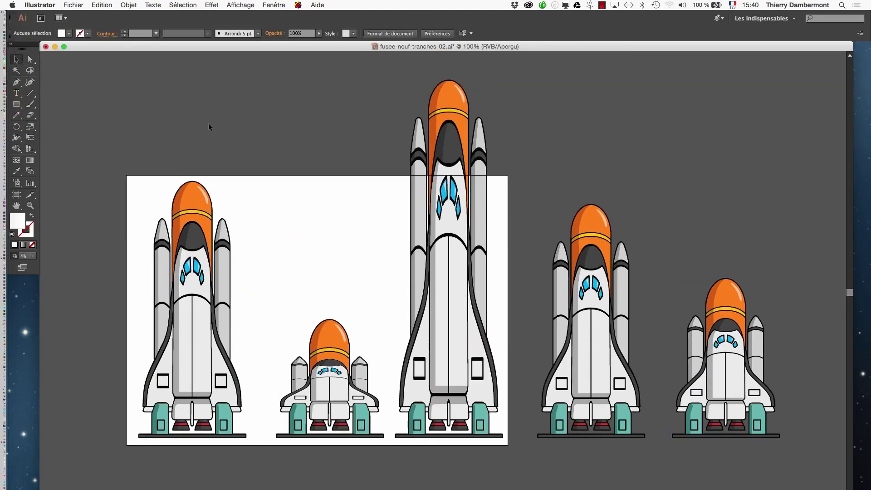
{"action": "left_click", "coordinate": [16, 195]}
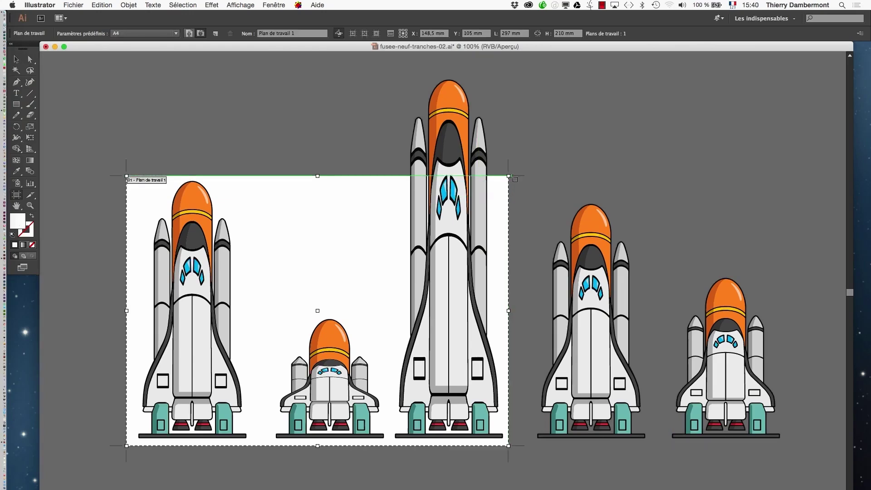
{"action": "left_click_drag", "start_coordinate": [507, 176], "coordinate": [801, 62]}
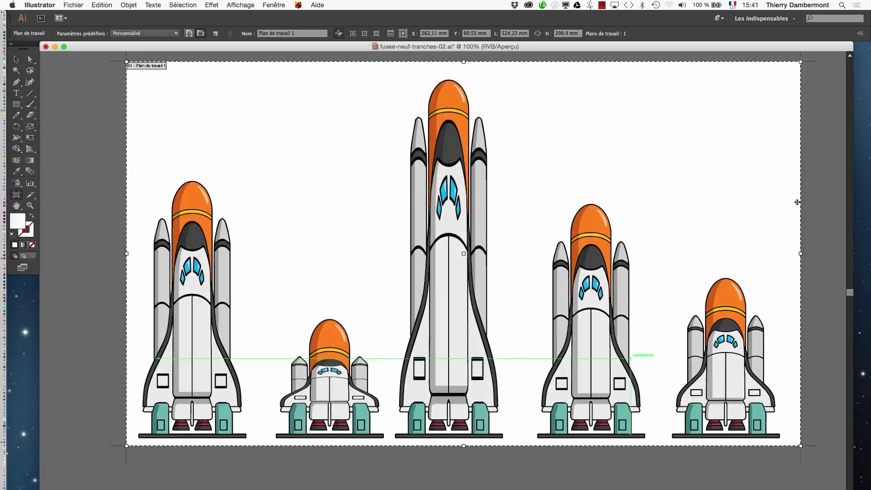
{"action": "left_click", "coordinate": [17, 59]}
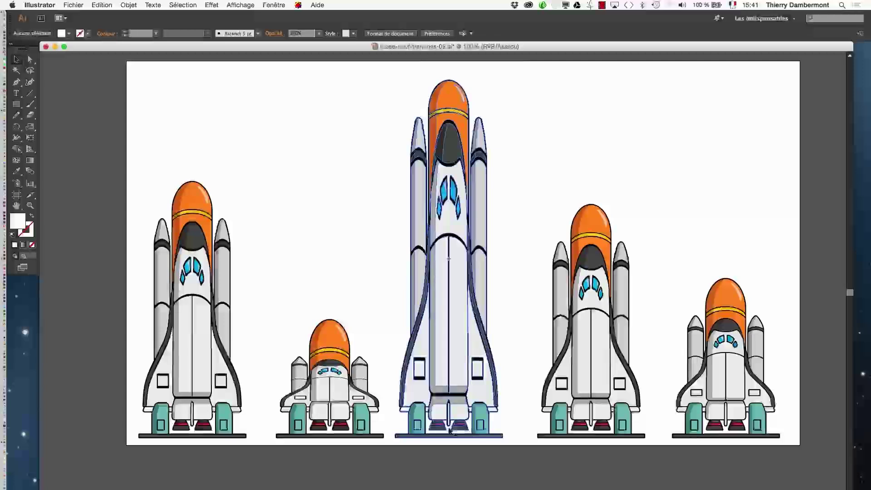
Add a second artboard of about 332 × 291 mm to the right of the shuttles' artboard
{"action": "scroll", "coordinate": [477, 307], "scroll_direction": "right", "scroll_amount": 10}
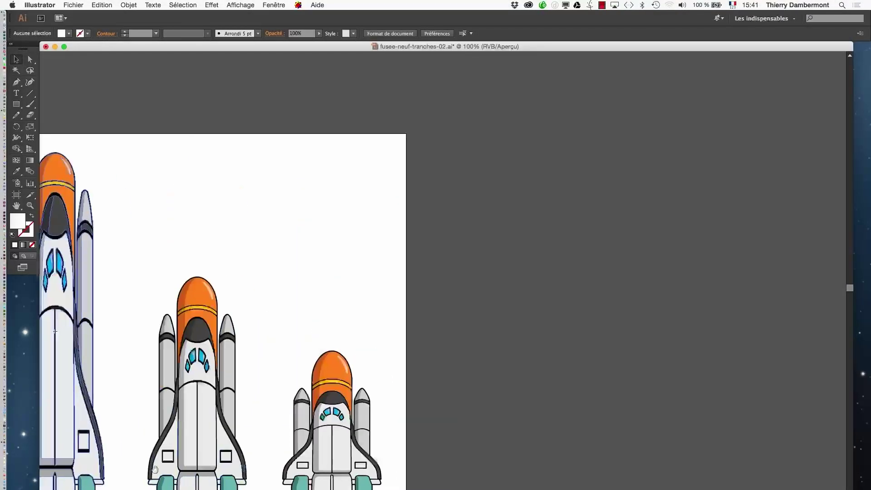
{"action": "left_click_drag", "start_coordinate": [476, 307], "coordinate": [258, 222]}
{"action": "left_click_drag", "start_coordinate": [259, 222], "coordinate": [249, 224]}
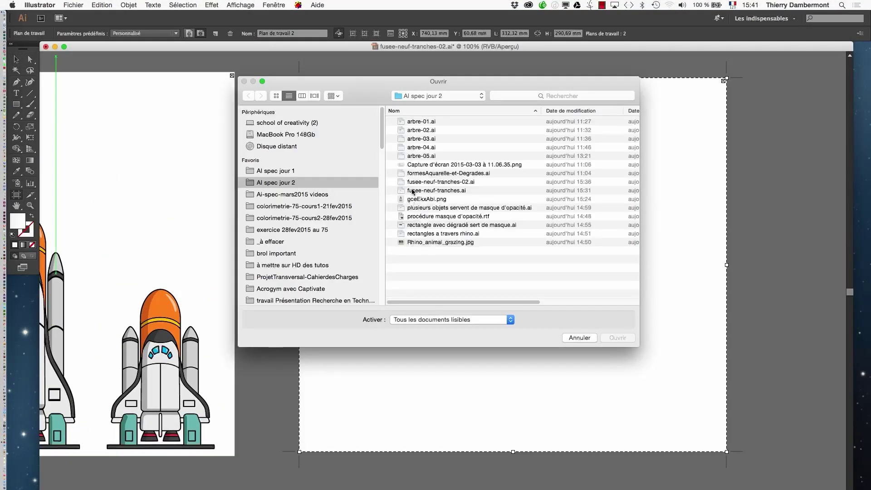
Open arbre-04.ai from the AI spec jour 2 folder and select the whole tree
{"action": "left_click", "coordinate": [434, 148]}
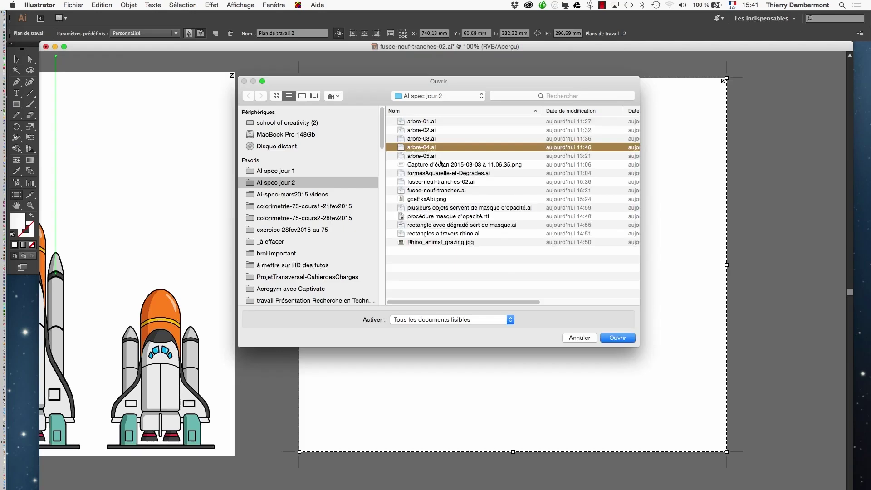
{"action": "left_click", "coordinate": [612, 338]}
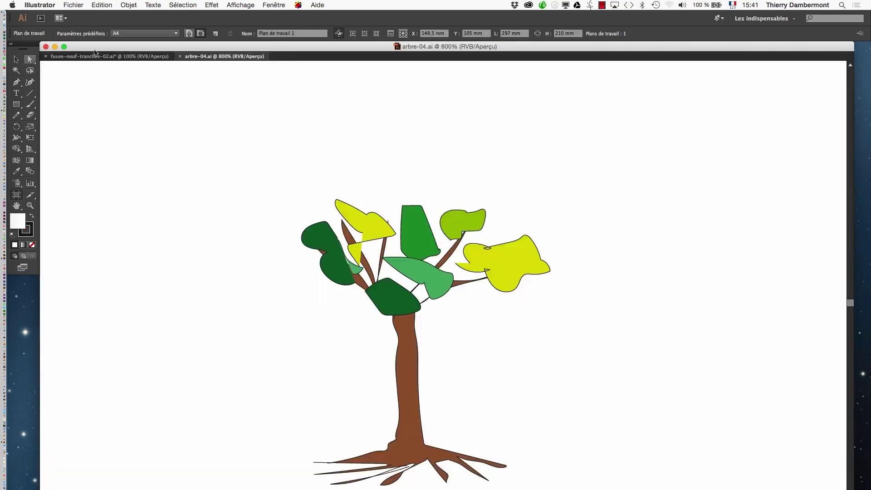
{"action": "left_click", "coordinate": [23, 59]}
{"action": "left_click_drag", "start_coordinate": [266, 149], "coordinate": [599, 488]}
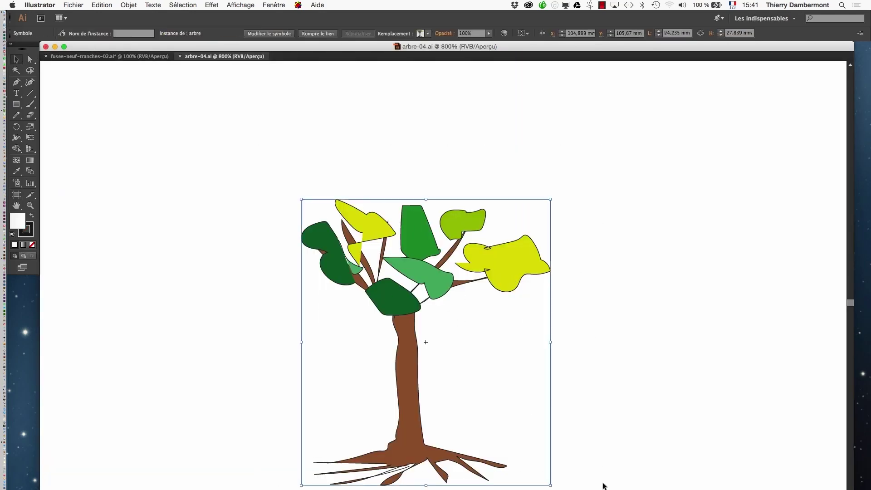
Try breaking the tree instance's link to its symbol, and undo it
{"action": "right_click", "coordinate": [445, 339]}
{"action": "left_click", "coordinate": [508, 375]}
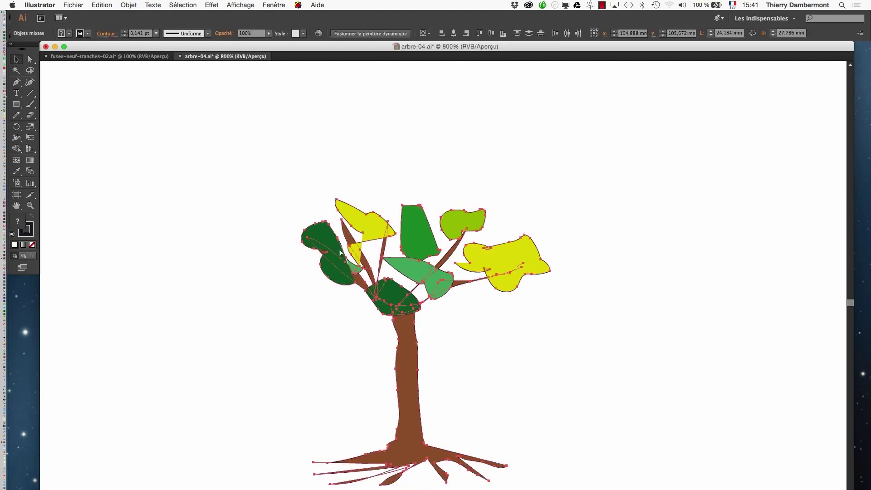
{"action": "key", "text": "super+z"}
Save a copy of the tree document as arbre-04-symbole-neuf-tranches.ai in Adobe Illustrator format
{"action": "scroll", "coordinate": [376, 295], "scroll_direction": "right", "scroll_amount": 5}
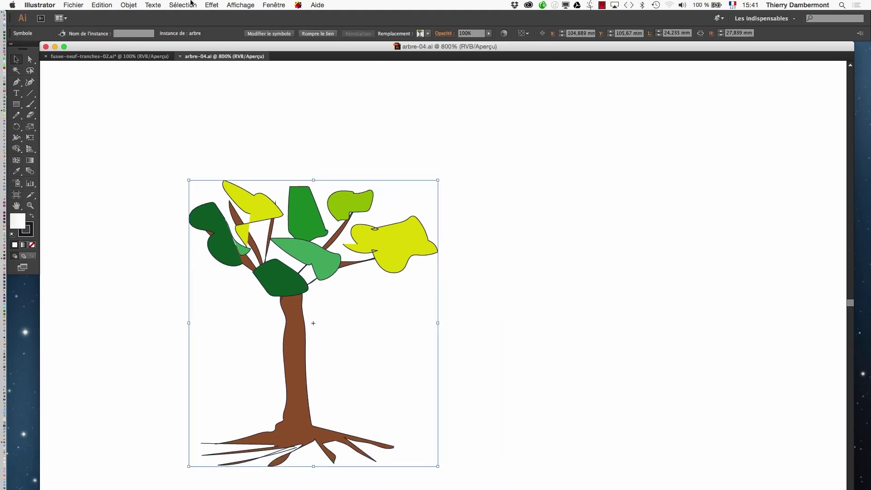
{"action": "left_click", "coordinate": [73, 5]}
{"action": "left_click", "coordinate": [73, 81]}
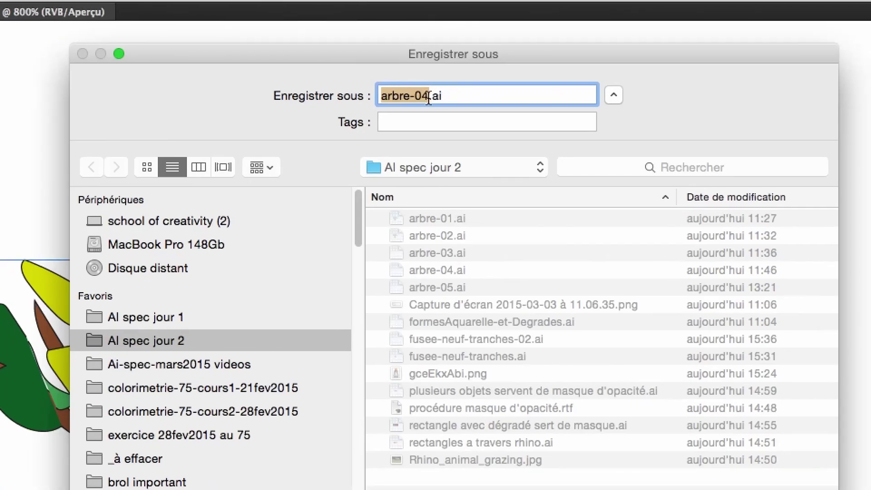
{"action": "left_click", "coordinate": [428, 97]}
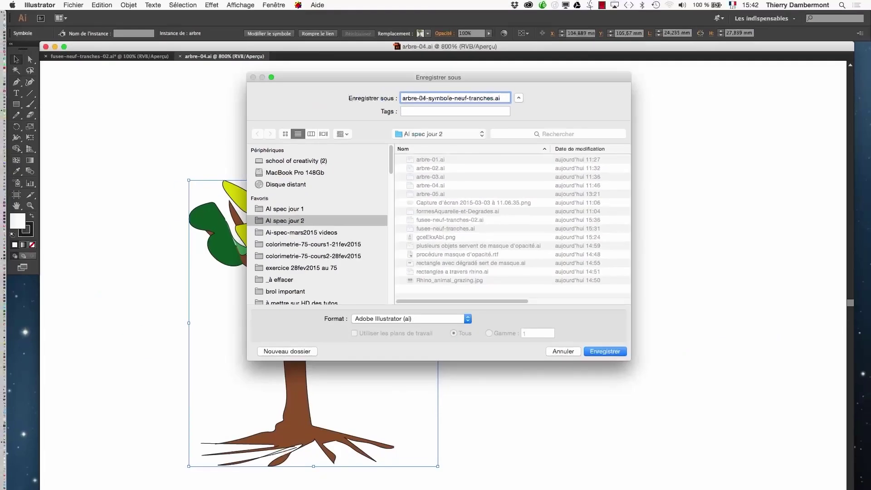
{"action": "key", "text": "Return"}
{"action": "key", "text": "Return"}
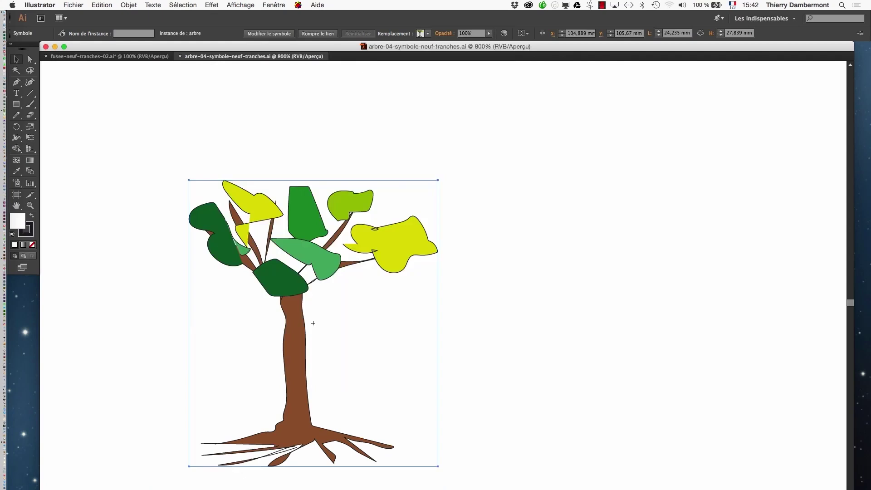
Enable the guides for 9-slice scaling in the options of the arbre symbol
{"action": "key", "text": "super+minus"}
{"action": "key", "text": "super+minus"}
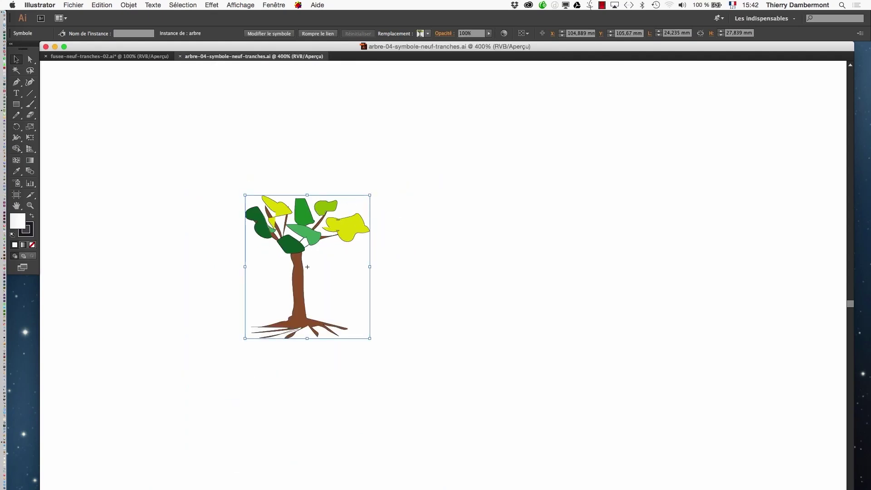
{"action": "left_click", "coordinate": [273, 5]}
{"action": "left_click", "coordinate": [320, 317]}
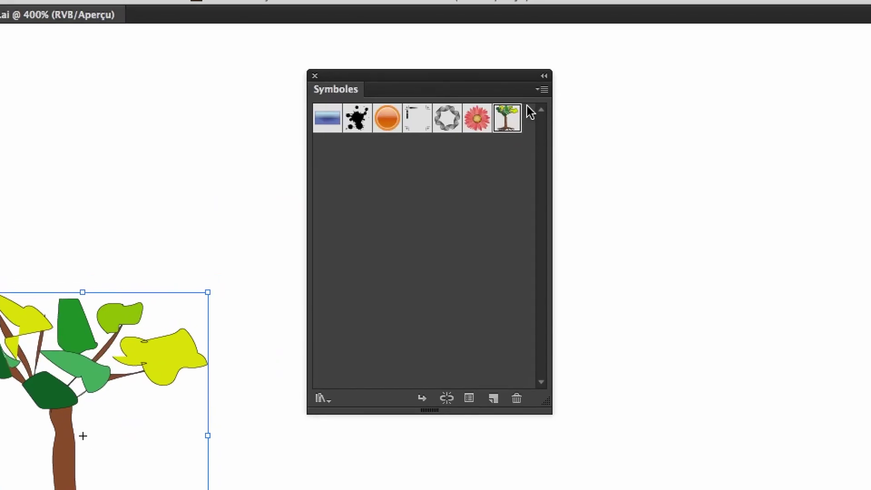
{"action": "left_click", "coordinate": [537, 94]}
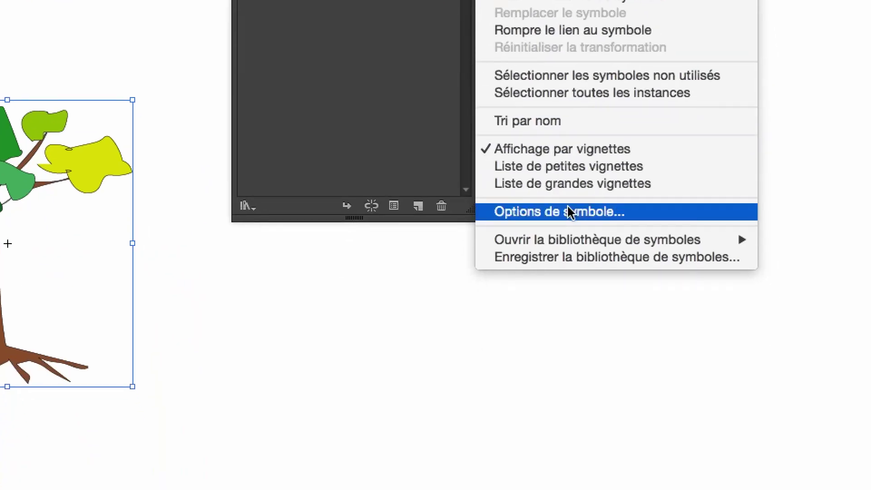
{"action": "left_click", "coordinate": [540, 371]}
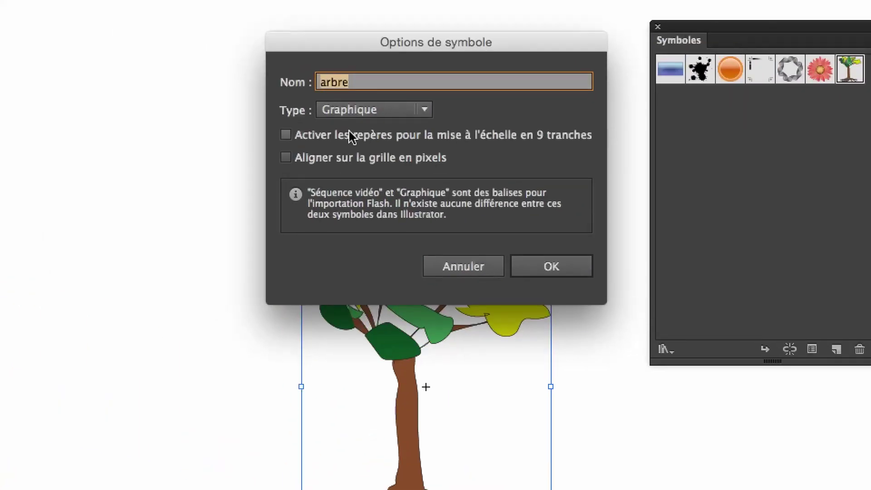
{"action": "left_click", "coordinate": [236, 83]}
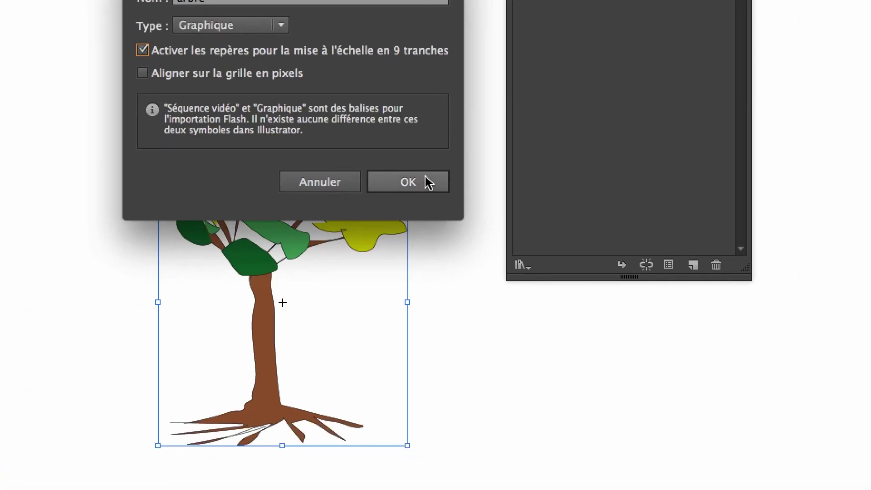
{"action": "left_click", "coordinate": [540, 263]}
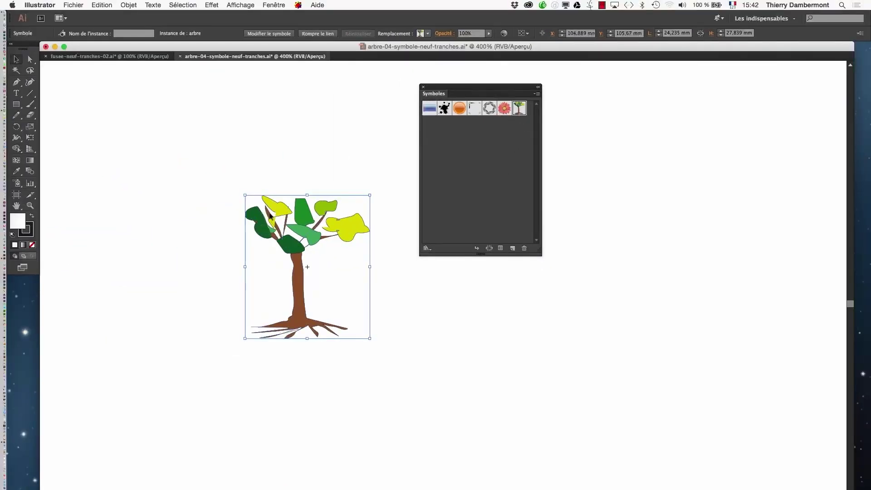
Open the tree symbol for editing and move its slice guides to bracket the trunk closely, below the foliage and above the roots
{"action": "right_click", "coordinate": [272, 215]}
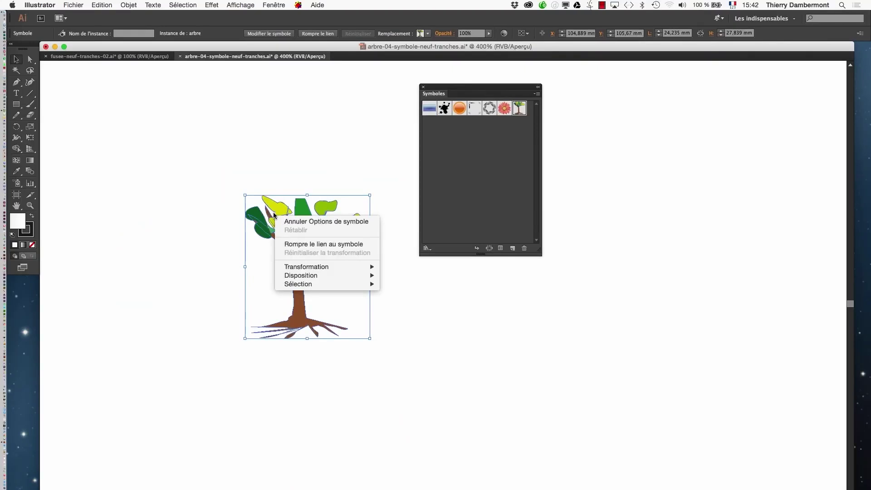
{"action": "key", "text": "Escape"}
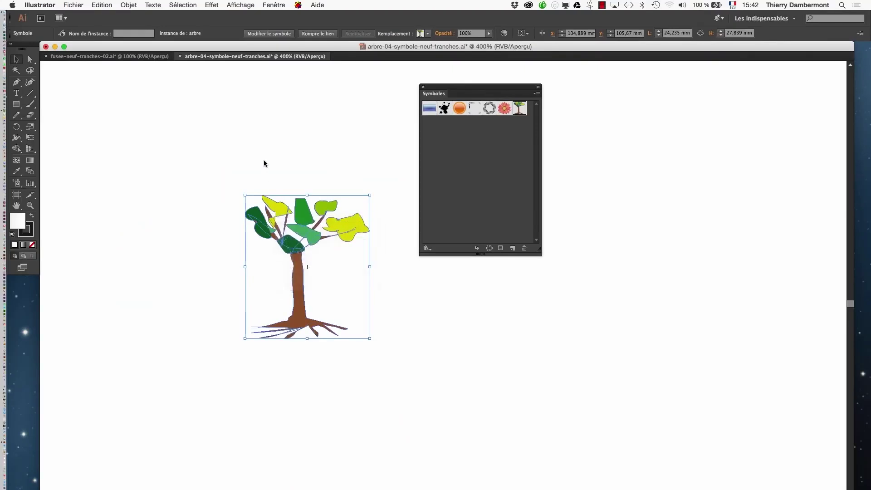
{"action": "double_click", "coordinate": [272, 210]}
{"action": "left_click", "coordinate": [363, 258]}
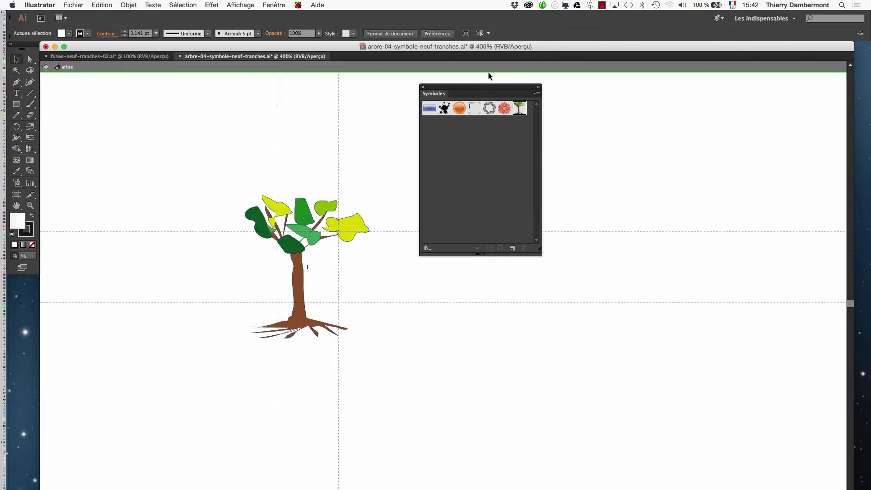
{"action": "left_click_drag", "start_coordinate": [467, 87], "coordinate": [734, 119]}
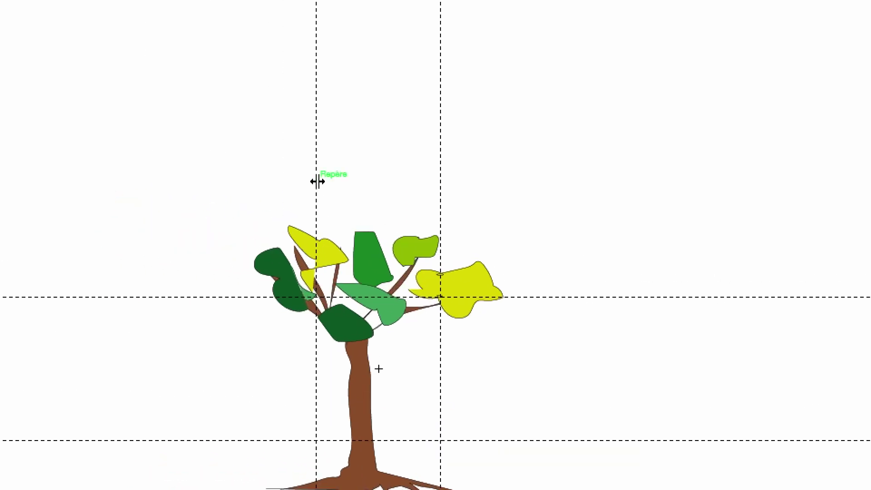
{"action": "left_click_drag", "start_coordinate": [317, 182], "coordinate": [341, 196]}
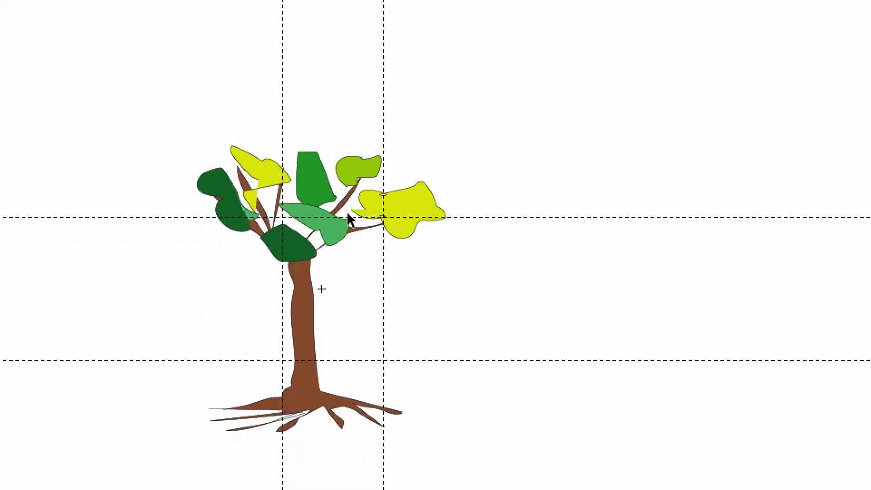
{"action": "left_click_drag", "start_coordinate": [350, 219], "coordinate": [341, 264]}
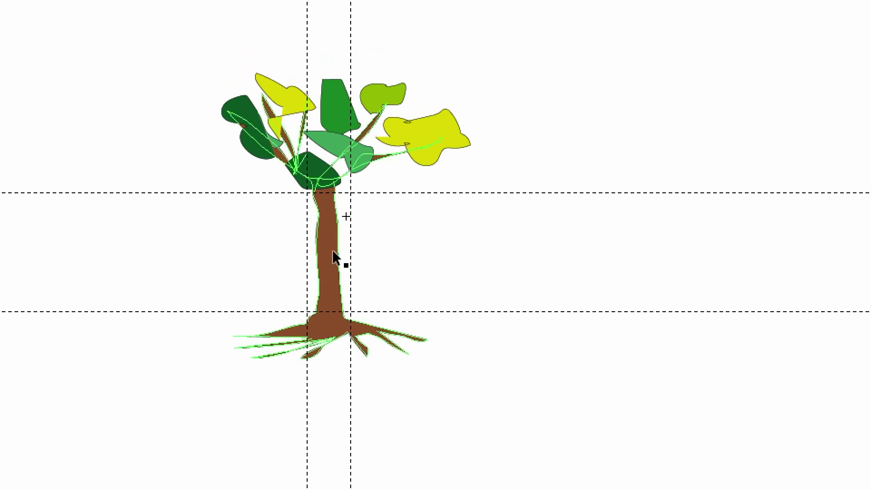
Shift the trunk-and-branches shape slightly up and to the right, refit the slice guides around it, and leave symbol editing
{"action": "left_click_drag", "start_coordinate": [331, 242], "coordinate": [347, 261]}
{"action": "key", "text": "ctrl+a"}
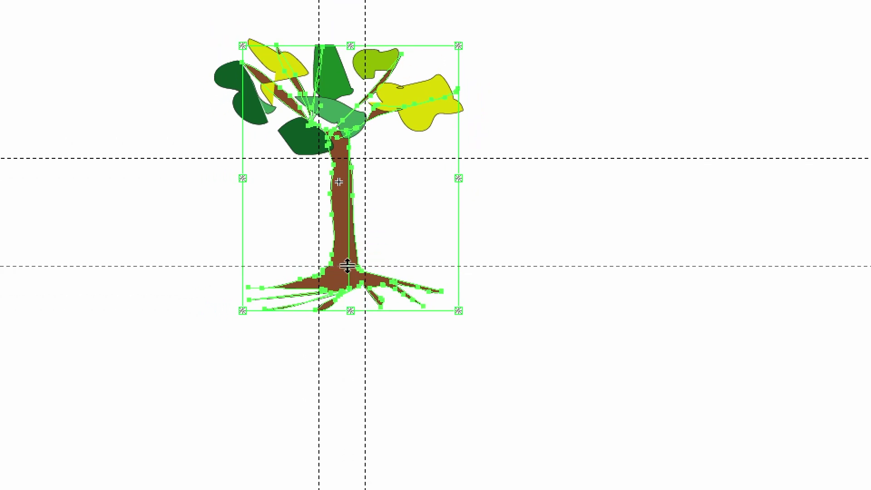
{"action": "scroll", "coordinate": [352, 254], "scroll_direction": "up", "scroll_amount": 2}
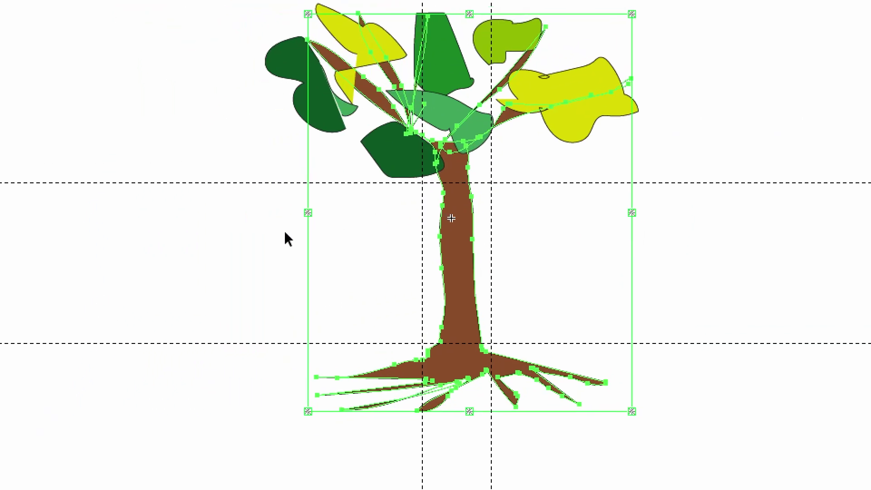
{"action": "left_click", "coordinate": [320, 245]}
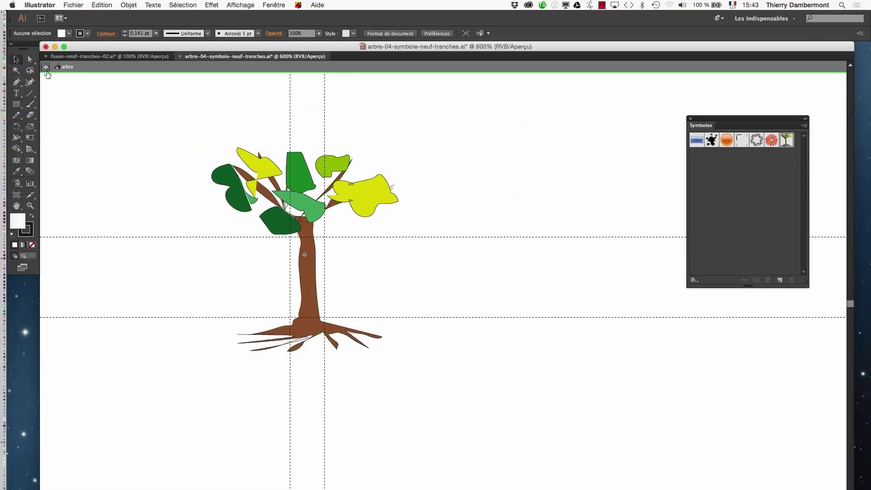
{"action": "left_click", "coordinate": [46, 67]}
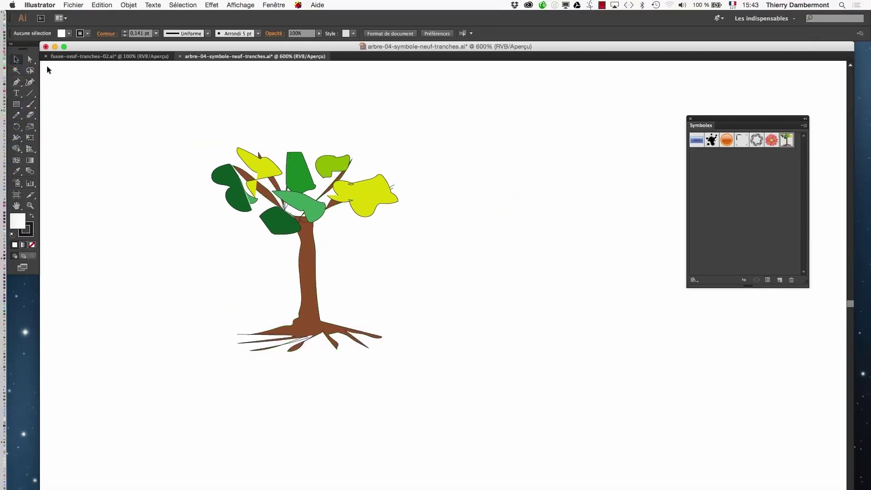
Duplicate the tree instance horizontally to make a row of five trees
{"action": "left_click", "coordinate": [258, 217], "text": "alt+super"}
{"action": "left_click", "coordinate": [257, 217], "text": "alt+super"}
{"action": "left_click_drag", "start_coordinate": [763, 427], "coordinate": [362, 380]}
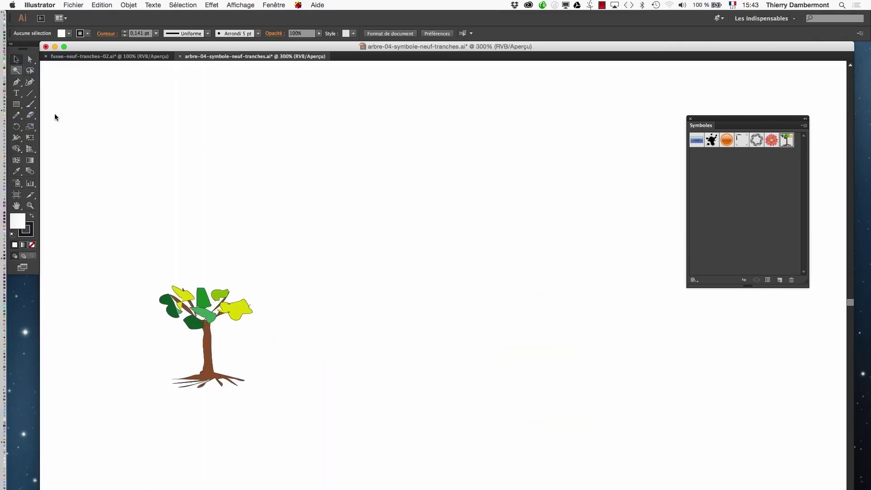
{"action": "left_click", "coordinate": [211, 358]}
{"action": "left_click_drag", "start_coordinate": [212, 359], "coordinate": [632, 359]}
{"action": "key", "text": "shift+super+a"}
{"action": "left_click", "coordinate": [304, 358]}
Stretch the first tree upward to more than twice its height with Free Transform, and the second to a lower height than the first
{"action": "left_click", "coordinate": [198, 314]}
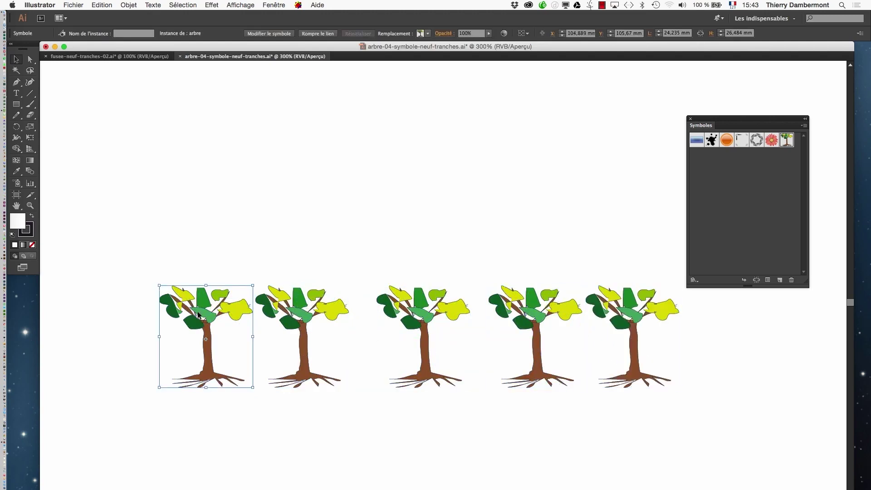
{"action": "left_click", "coordinate": [31, 138]}
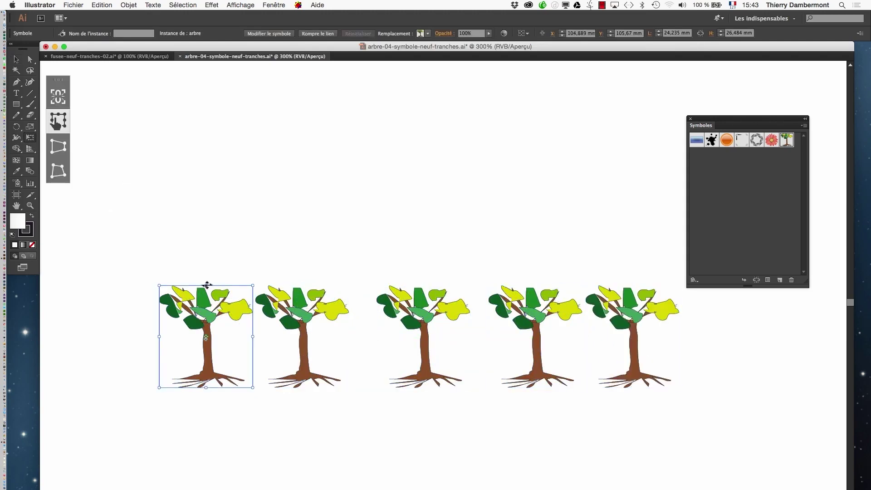
{"action": "left_click_drag", "start_coordinate": [207, 285], "coordinate": [208, 131]}
{"action": "left_click", "coordinate": [300, 317]}
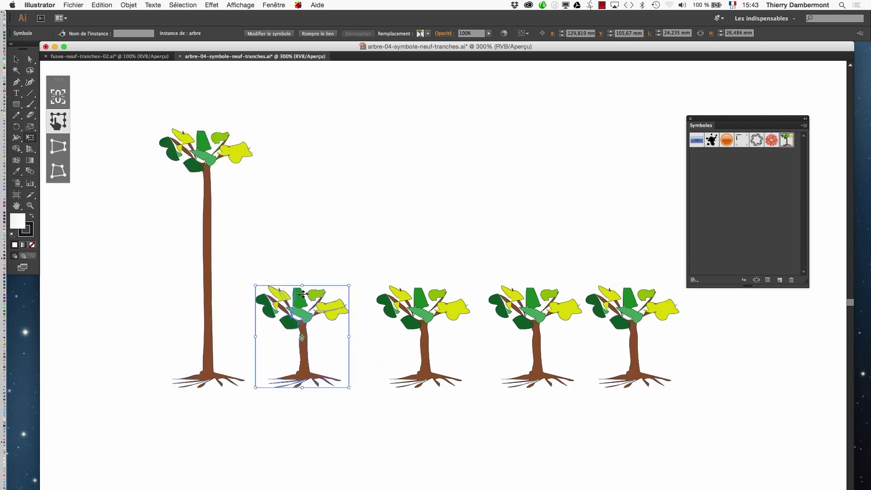
{"action": "left_click_drag", "start_coordinate": [302, 294], "coordinate": [306, 195]}
Shorten the third tree from its top edge to a height of about 18.1 mm
{"action": "left_click", "coordinate": [437, 330]}
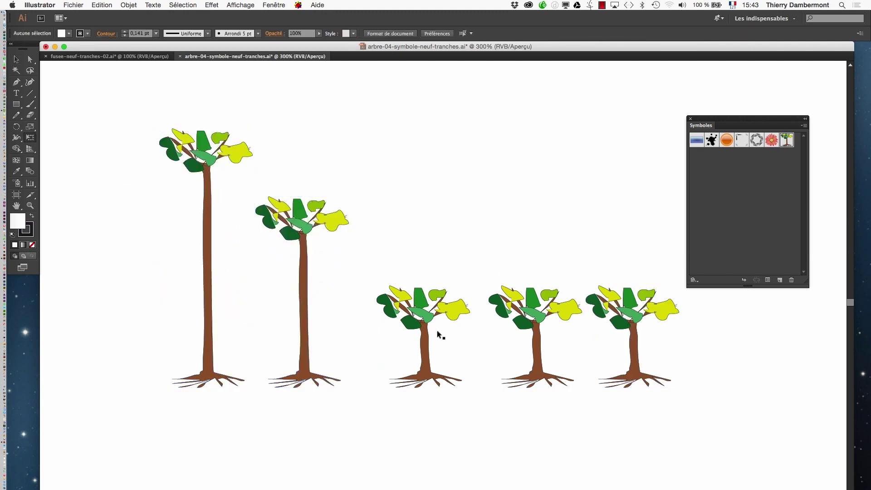
{"action": "left_click", "coordinate": [419, 293]}
{"action": "left_click_drag", "start_coordinate": [423, 286], "coordinate": [423, 318]}
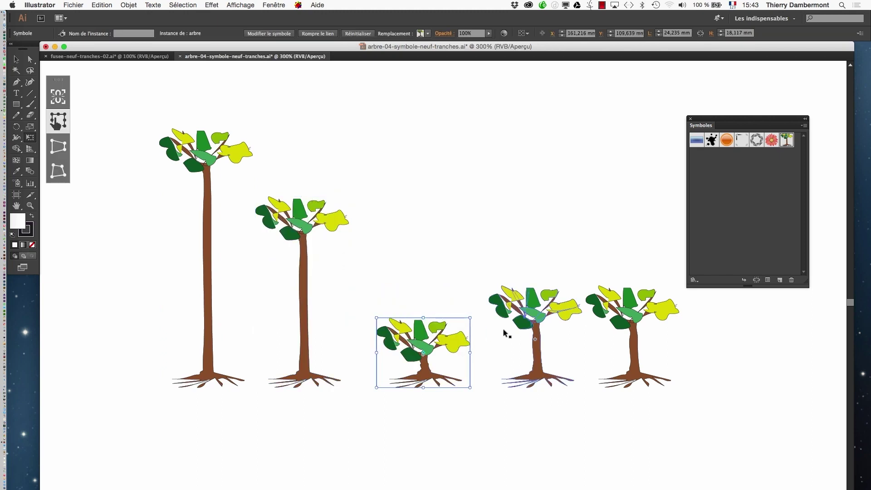
Stretch the fourth tree up nearly to the artboard's top edge, and the fifth to roughly half that height
{"action": "left_click", "coordinate": [517, 328]}
{"action": "scroll", "coordinate": [426, 363], "scroll_direction": "up", "scroll_amount": 5}
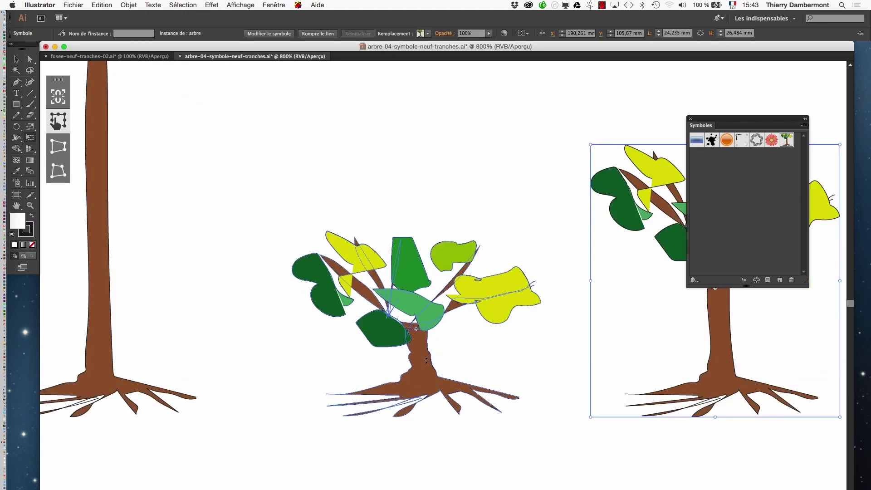
{"action": "scroll", "coordinate": [426, 361], "scroll_direction": "up", "scroll_amount": 2}
{"action": "scroll", "coordinate": [431, 358], "scroll_direction": "down", "scroll_amount": 6}
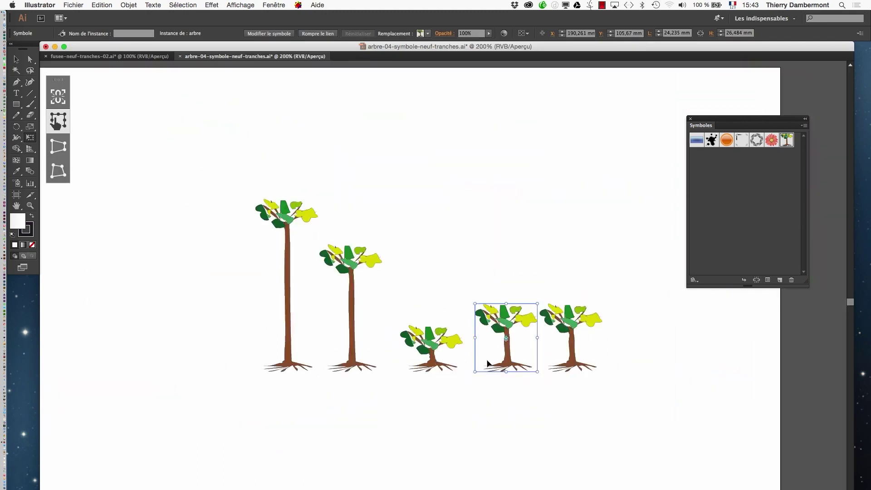
{"action": "left_click_drag", "start_coordinate": [508, 303], "coordinate": [511, 81]}
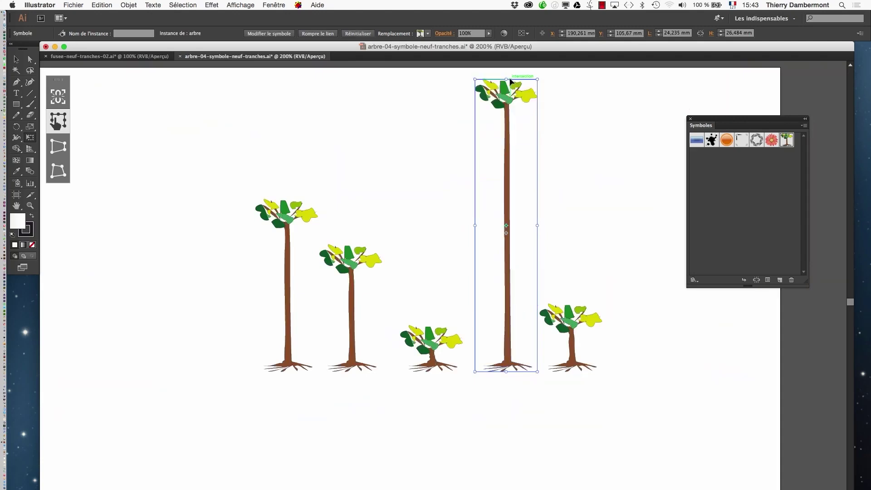
{"action": "left_click_drag", "start_coordinate": [581, 220], "coordinate": [445, 252]}
{"action": "left_click", "coordinate": [442, 352]}
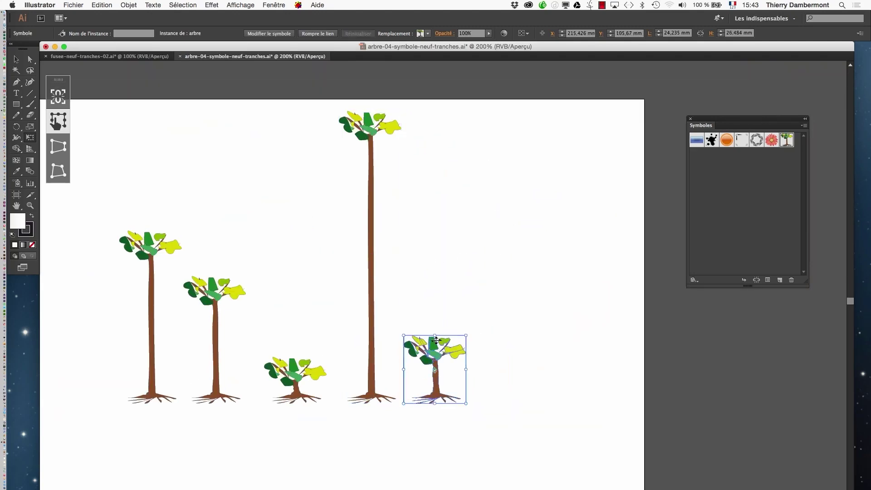
{"action": "left_click_drag", "start_coordinate": [434, 336], "coordinate": [435, 252]}
{"action": "left_click", "coordinate": [524, 347]}
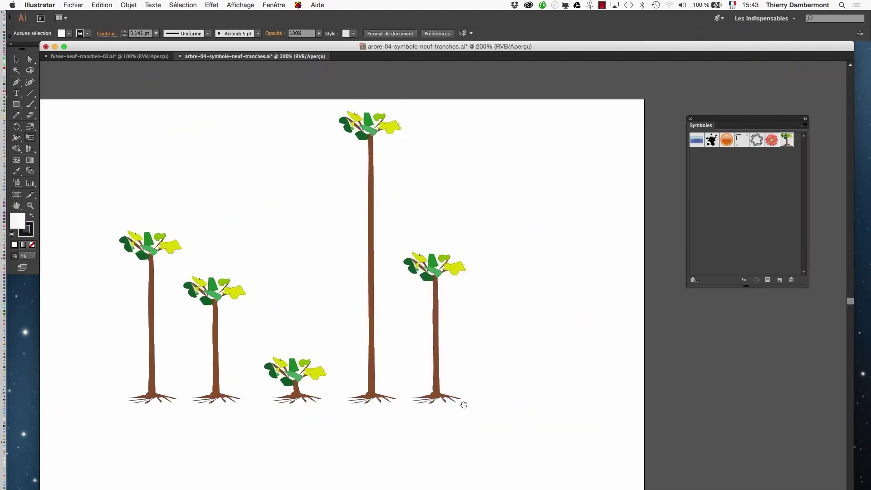
{"action": "left_click_drag", "start_coordinate": [461, 402], "coordinate": [525, 434]}
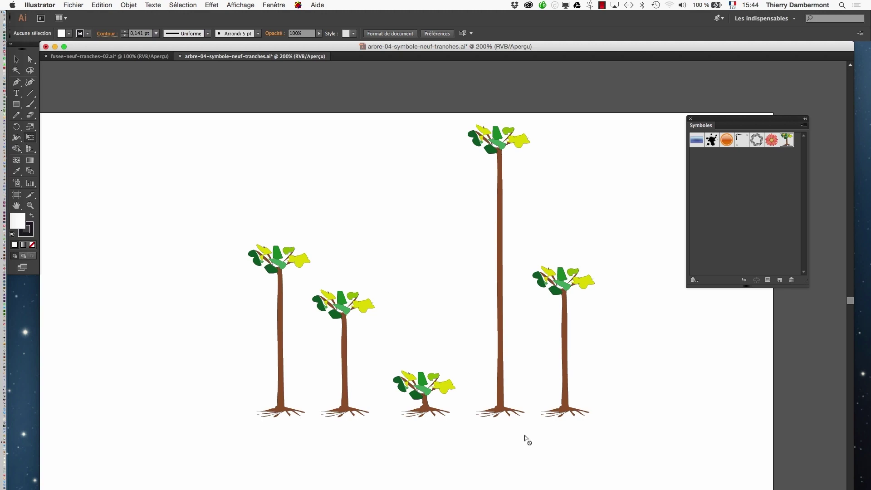
Save the document as arbre-04-symbole-neuf-tranches-02.ai in Adobe Illustrator format with the Illustrator CC version
{"action": "left_click", "coordinate": [73, 5]}
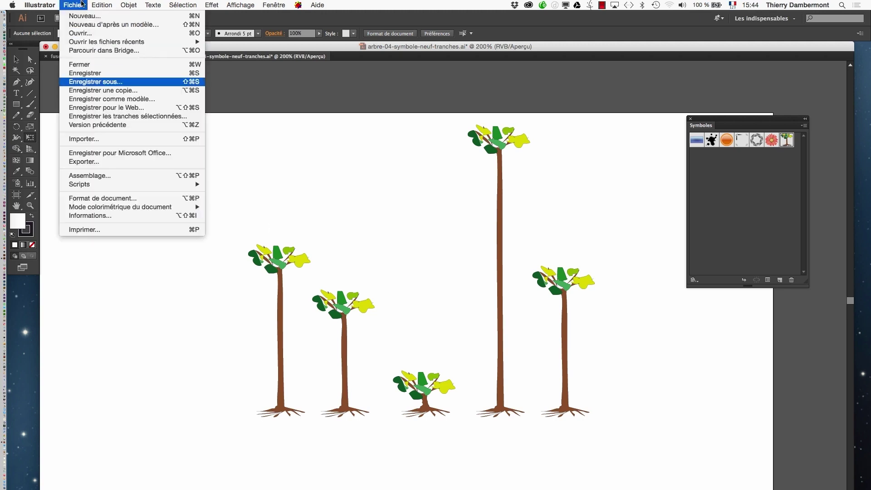
{"action": "left_click", "coordinate": [91, 80]}
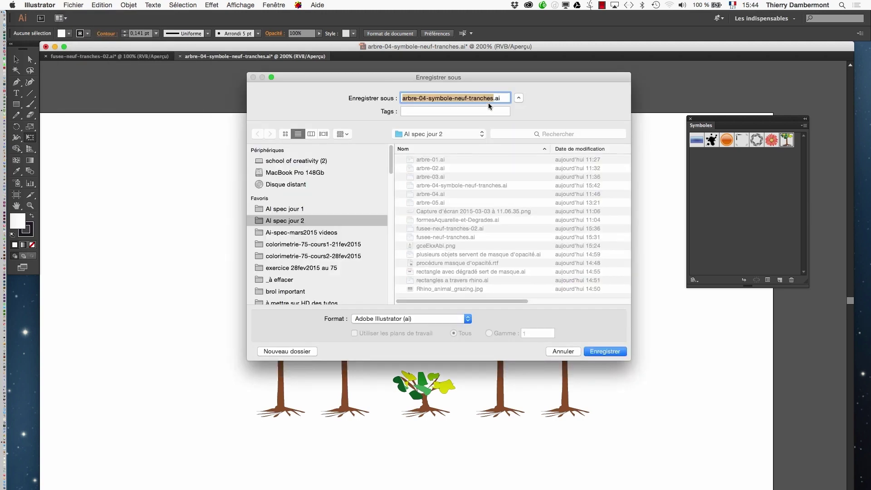
{"action": "left_click", "coordinate": [493, 99]}
{"action": "type", "text": "-02"}
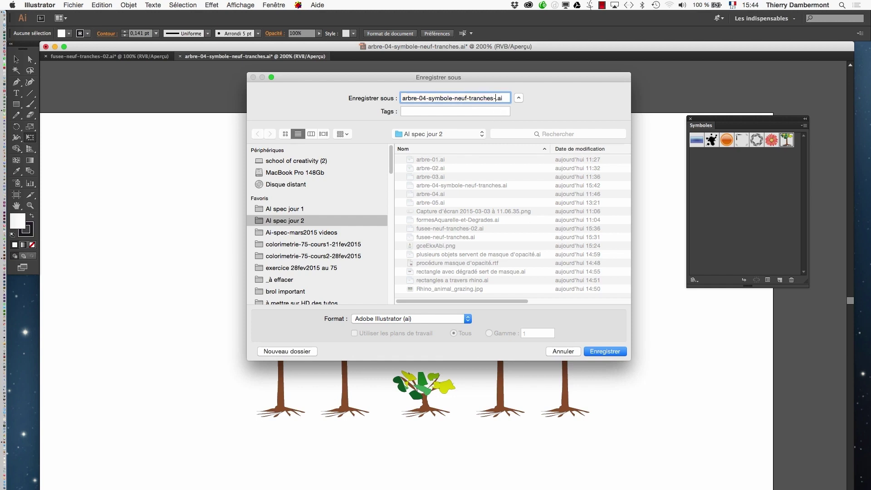
{"action": "key", "text": "Return"}
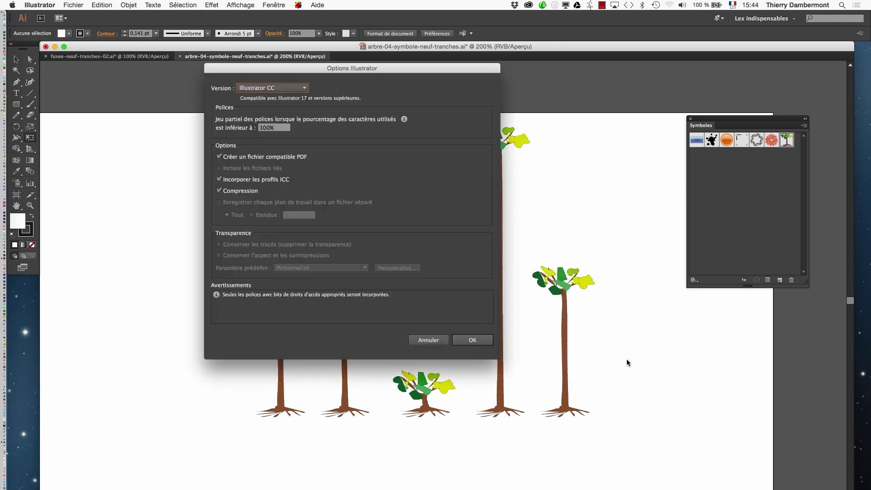
{"action": "left_click", "coordinate": [476, 341]}
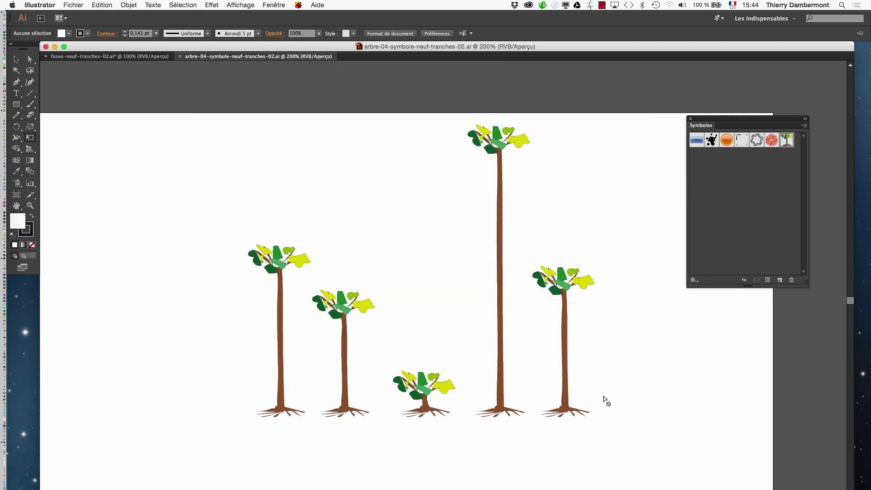
{"action": "scroll", "coordinate": [463, 341], "scroll_direction": "up", "scroll_amount": 2}
{"action": "left_click_drag", "start_coordinate": [478, 341], "coordinate": [415, 435]}
{"action": "left_click", "coordinate": [455, 392], "text": "alt+super"}
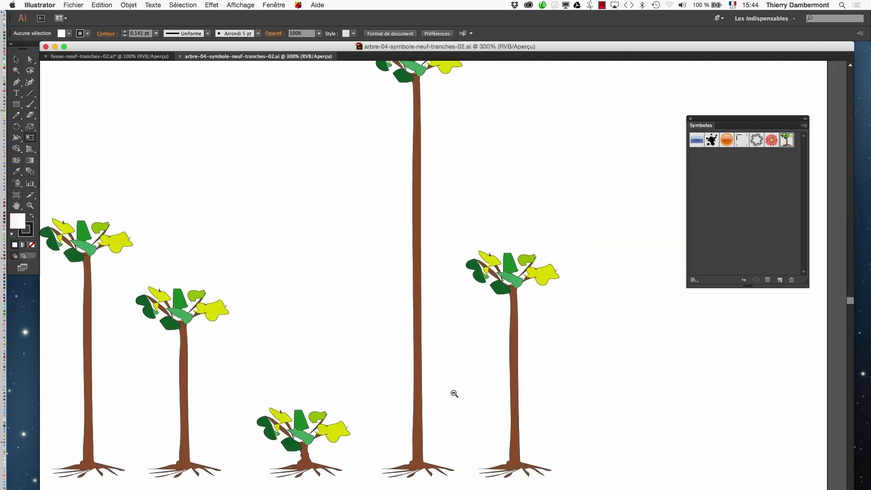
{"action": "left_click", "coordinate": [473, 384], "text": "alt+super"}
{"action": "left_click_drag", "start_coordinate": [362, 358], "coordinate": [428, 390]}
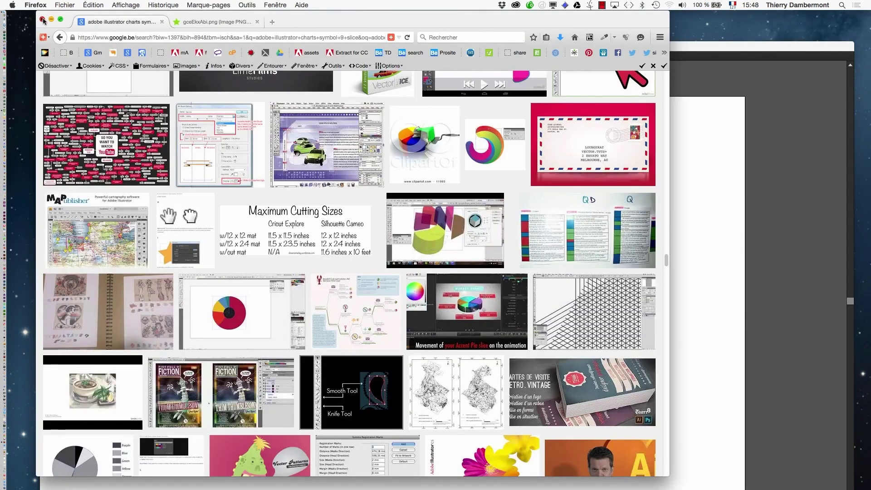
Close the browser window together with its two open tabs
{"action": "key", "text": "super+q"}
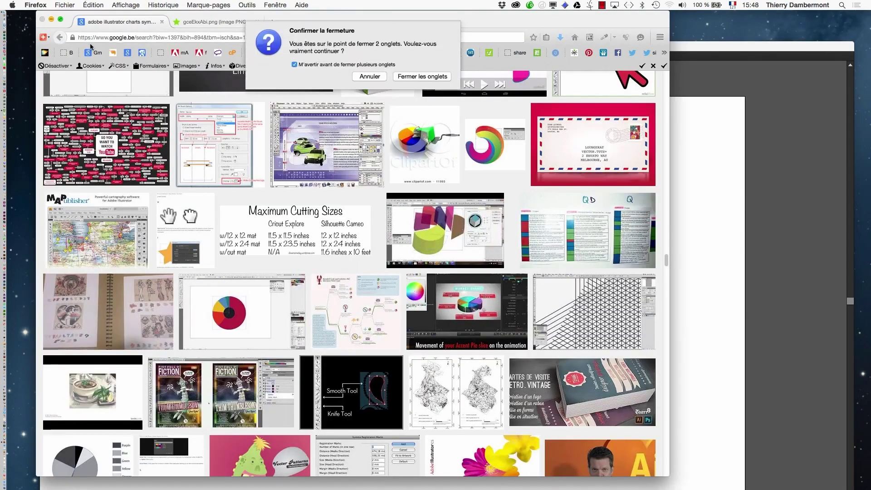
{"action": "key", "text": "Return"}
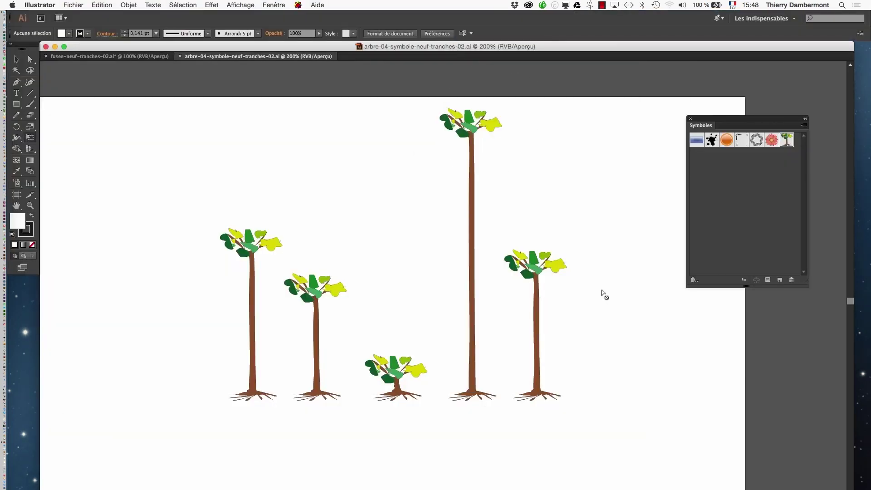
Move all five tree instances together down and to the left on the artboard, then deselect them
{"action": "key", "text": "v"}
{"action": "left_click_drag", "start_coordinate": [145, 99], "coordinate": [654, 460]}
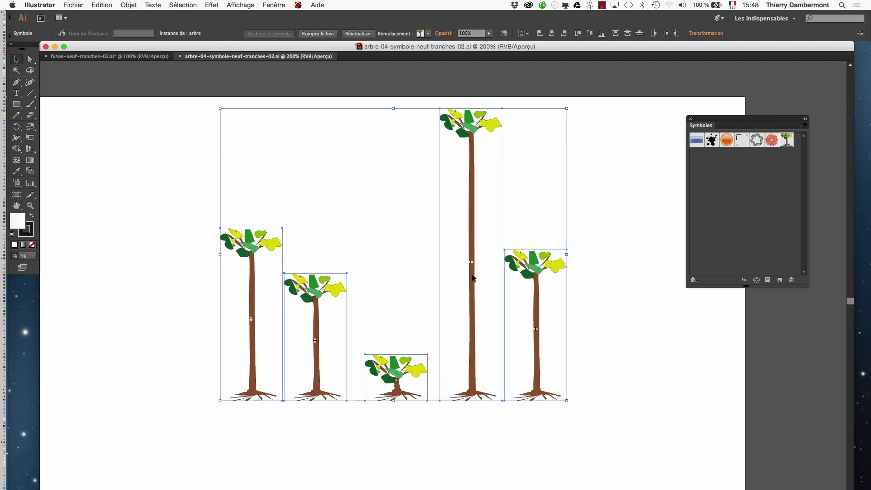
{"action": "left_click_drag", "start_coordinate": [472, 275], "coordinate": [430, 307]}
{"action": "left_click", "coordinate": [597, 303]}
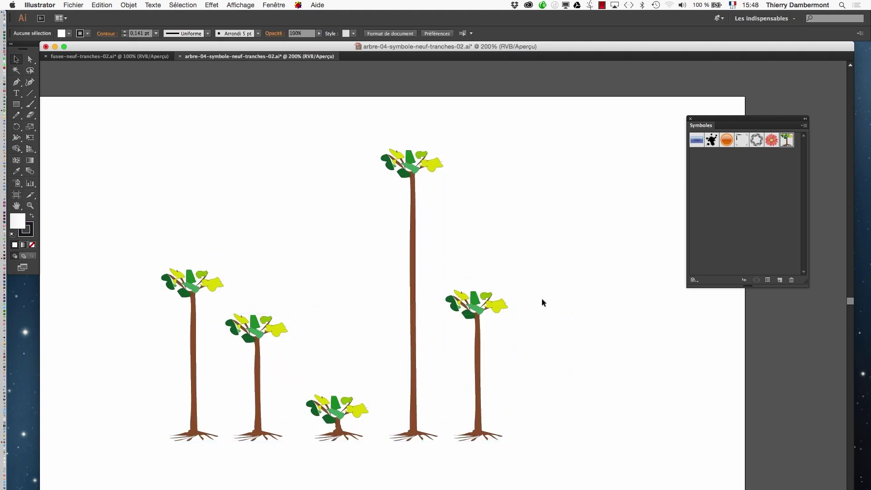
{"action": "scroll", "coordinate": [419, 253], "scroll_direction": "up", "scroll_amount": 1}
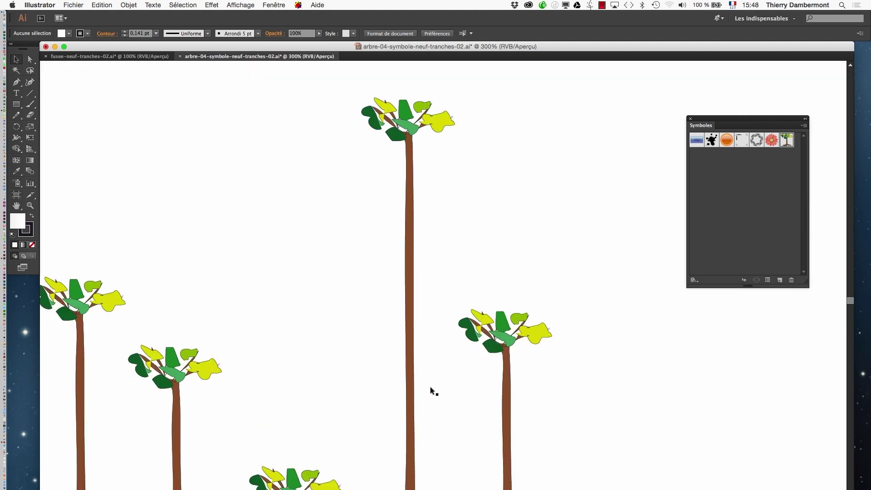
{"action": "left_click_drag", "start_coordinate": [417, 373], "coordinate": [441, 363]}
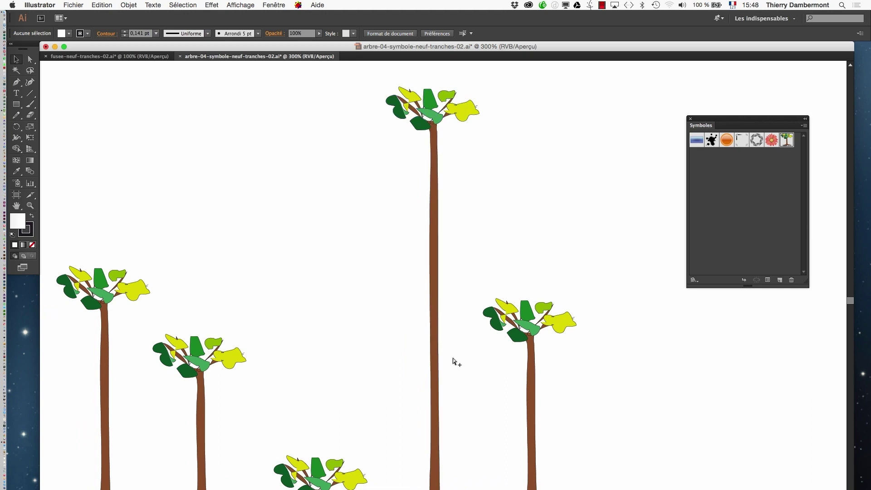
{"action": "scroll", "coordinate": [453, 361], "scroll_direction": "down", "scroll_amount": 1}
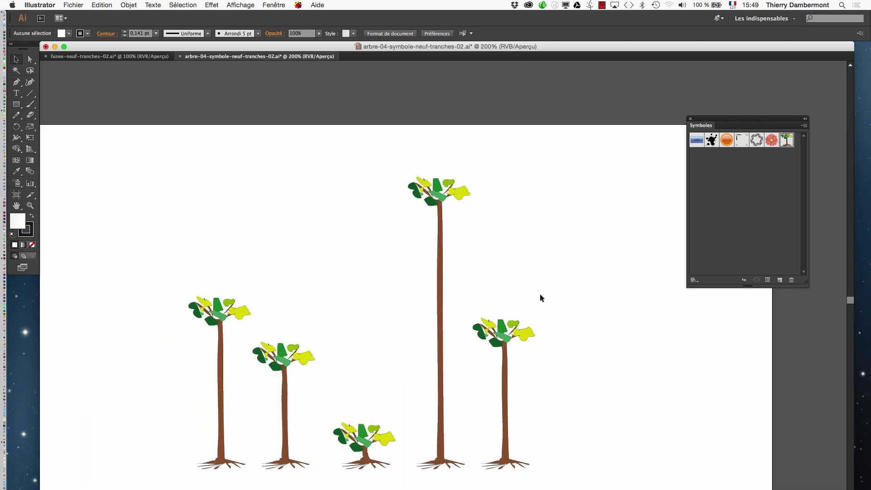
Switch to Firefox and load the Google homepage in a new, enlarged browser window
{"action": "key", "text": "super+Tab"}
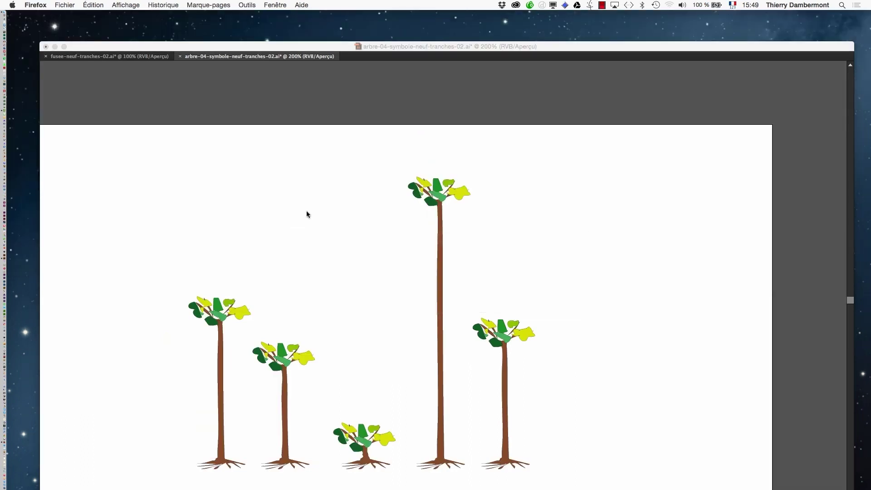
{"action": "left_click", "coordinate": [65, 5]}
{"action": "left_click", "coordinate": [68, 23]}
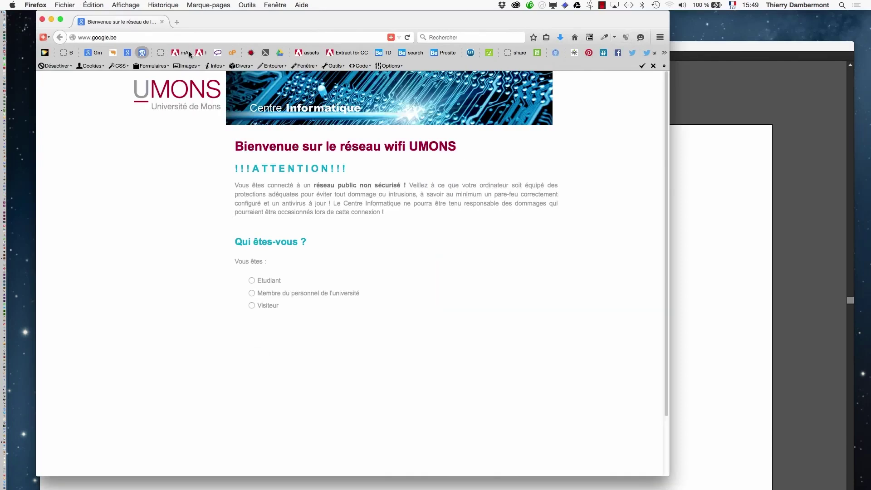
{"action": "left_click", "coordinate": [125, 54]}
{"action": "double_click", "coordinate": [668, 475]}
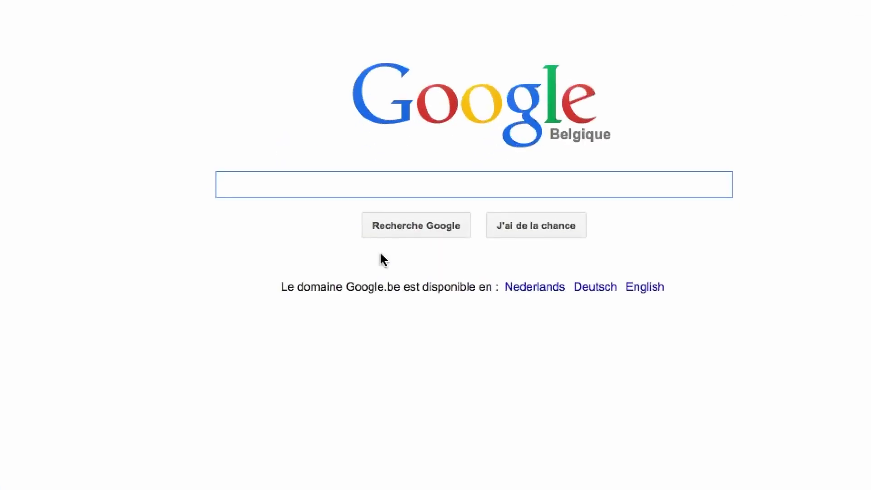
Search Google Images for frame "public domain"
{"action": "type", "text": "frame"}
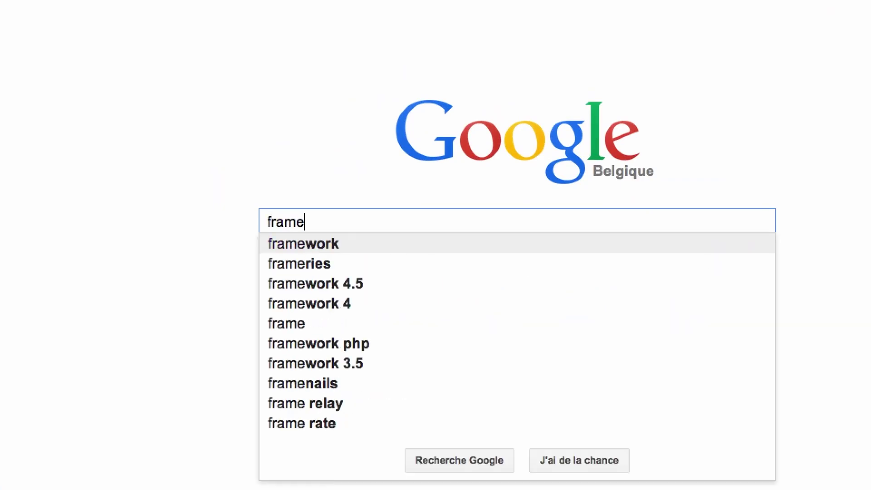
{"action": "type", "text": " \""}
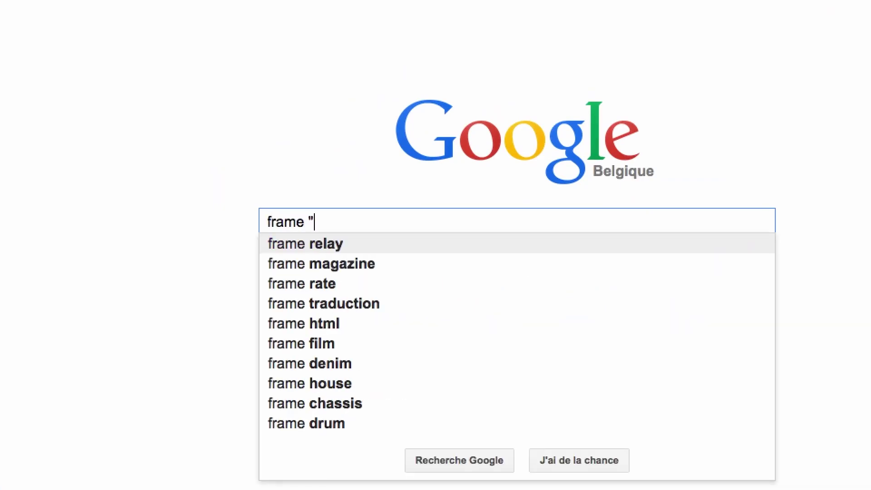
{"action": "type", "text": "public dom"}
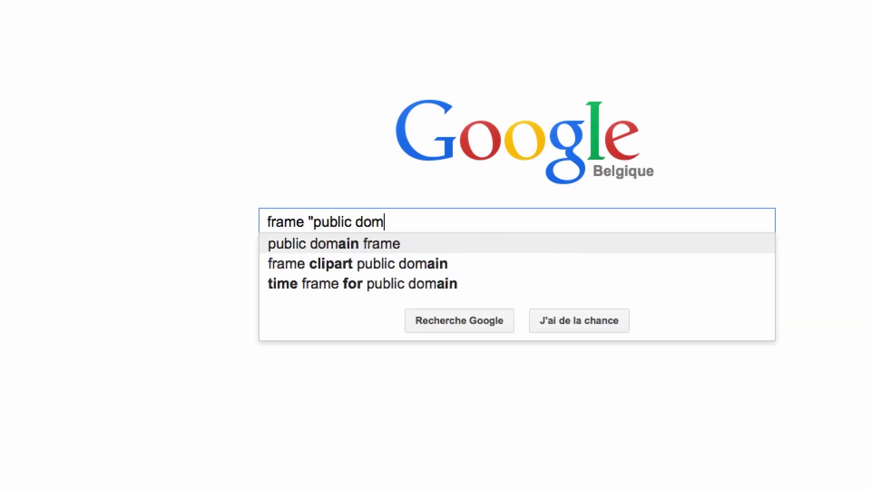
{"action": "type", "text": "ain\""}
{"action": "key", "text": "Return"}
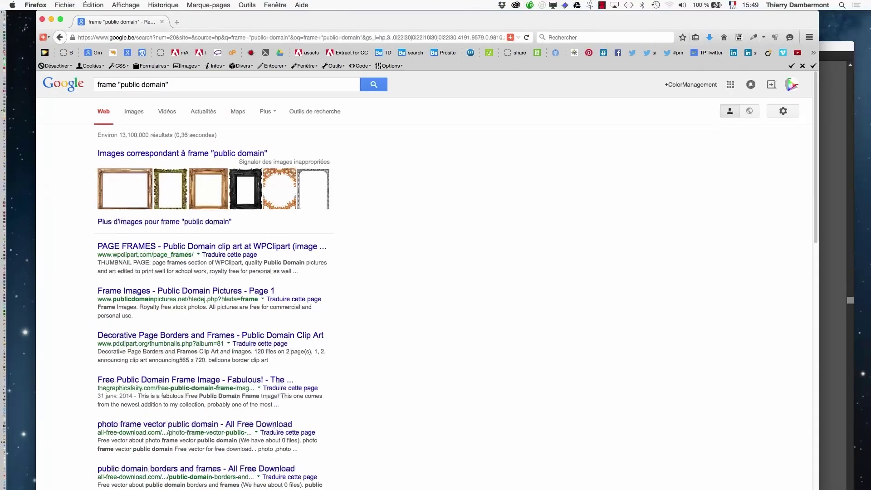
{"action": "left_click", "coordinate": [134, 111]}
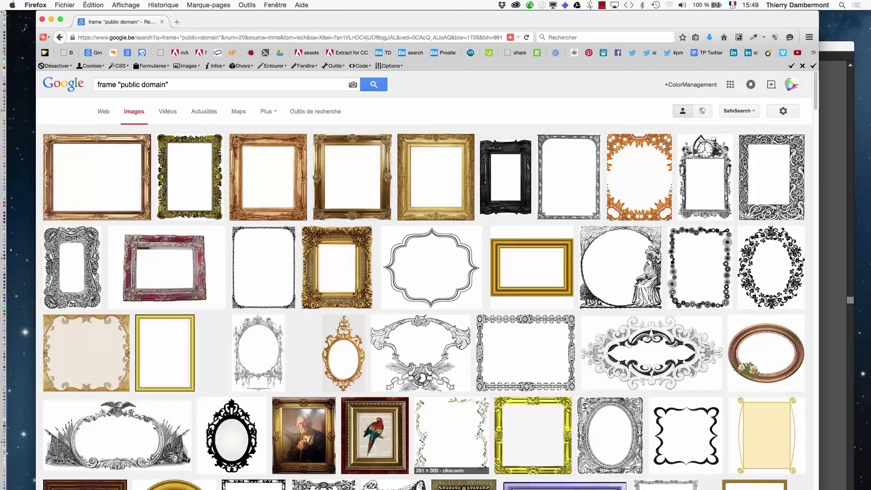
{"action": "left_click", "coordinate": [337, 267], "text": "super"}
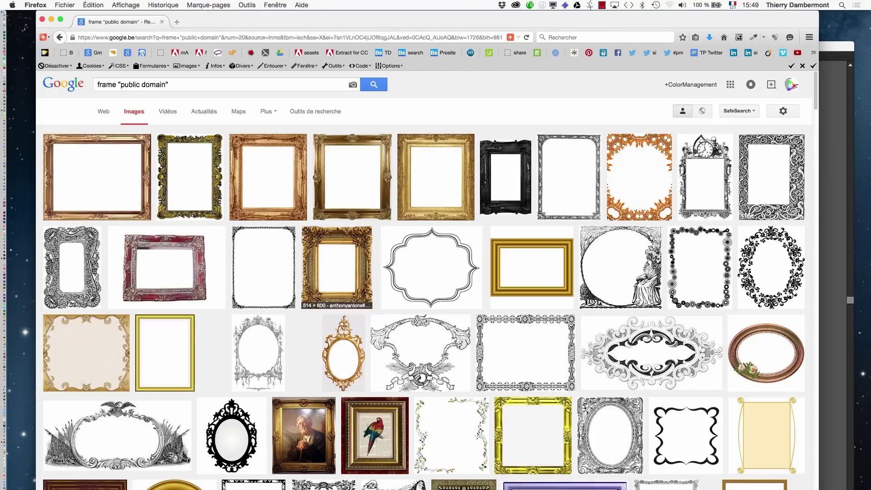
{"action": "left_click", "coordinate": [207, 22]}
{"action": "left_click", "coordinate": [642, 261]}
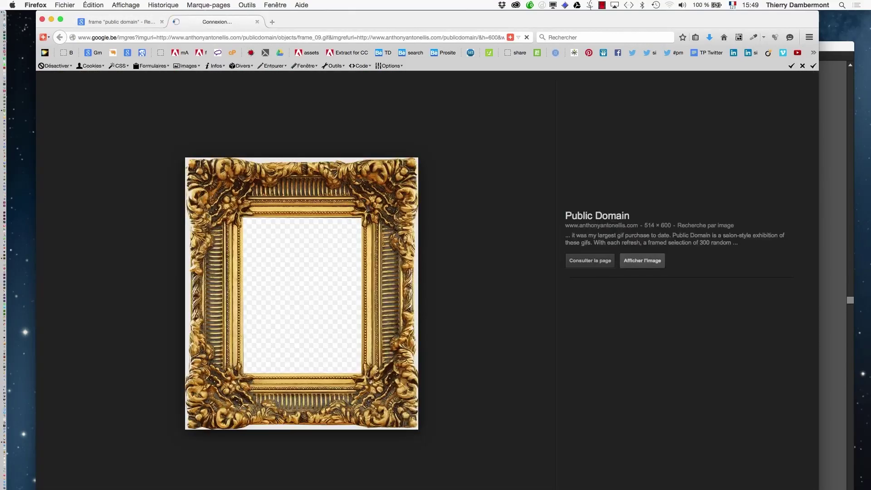
{"action": "right_click", "coordinate": [426, 262]}
{"action": "left_click", "coordinate": [471, 290]}
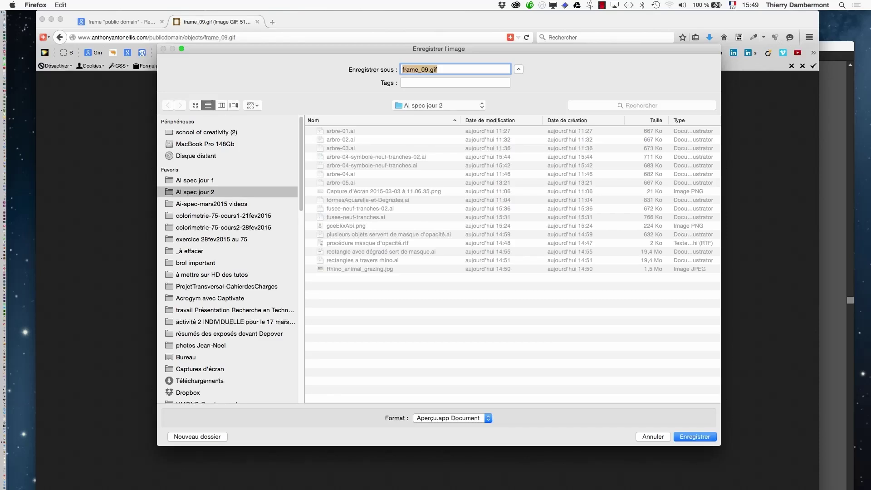
{"action": "key", "text": "Escape"}
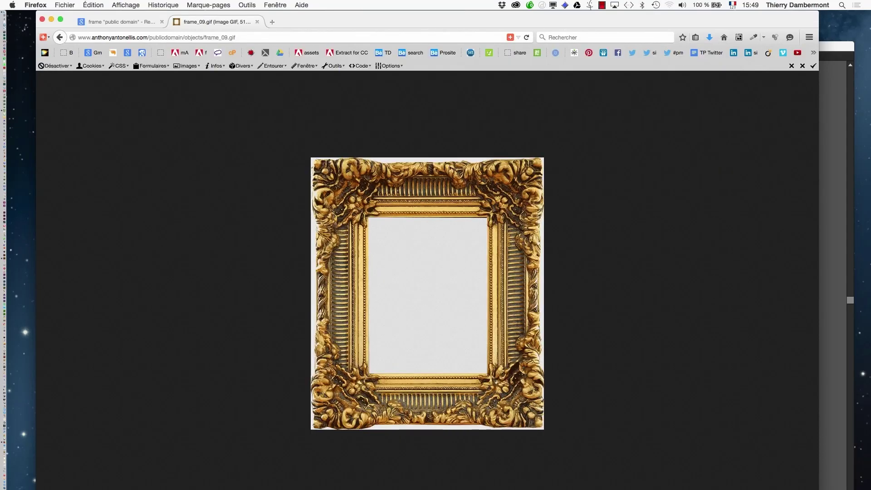
From the image results, open the landscape gold frame, frame_02.gif, at full size in its own browser tab
{"action": "key", "text": "ctrl+shift+Tab"}
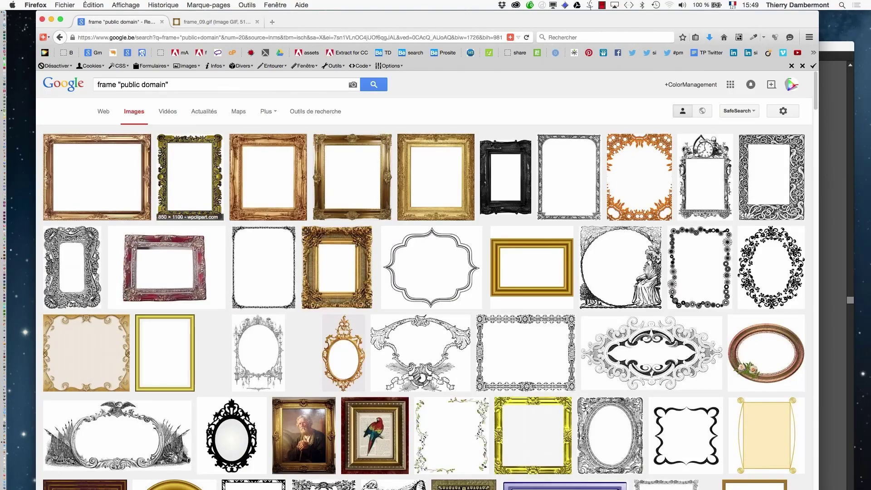
{"action": "left_click", "coordinate": [101, 180], "text": "super"}
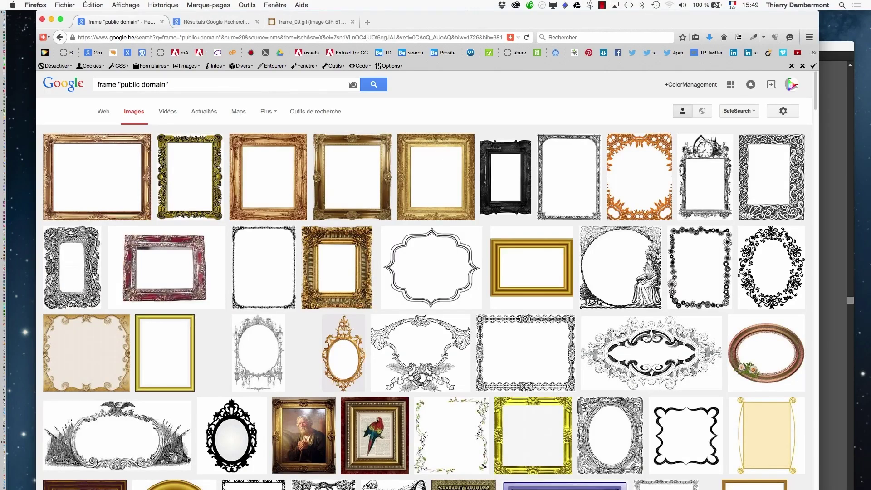
{"action": "key", "text": "ctrl+Tab"}
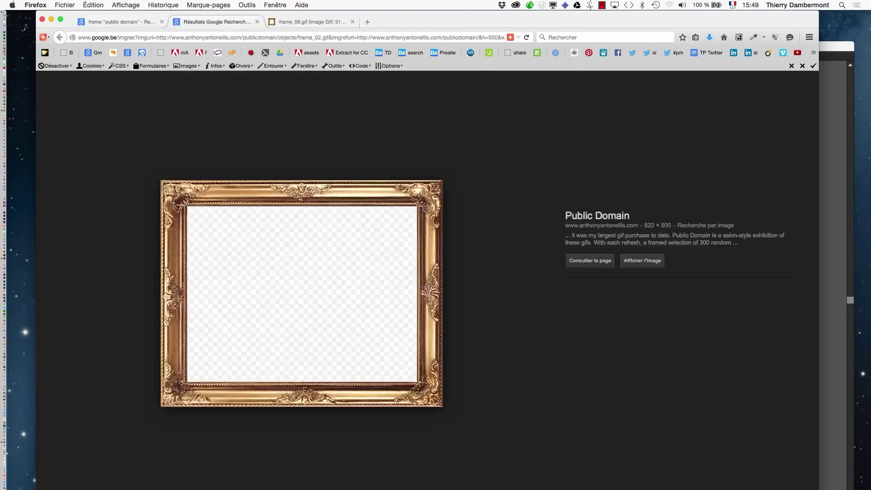
{"action": "left_click", "coordinate": [641, 260], "text": "super"}
{"action": "right_click", "coordinate": [332, 236]}
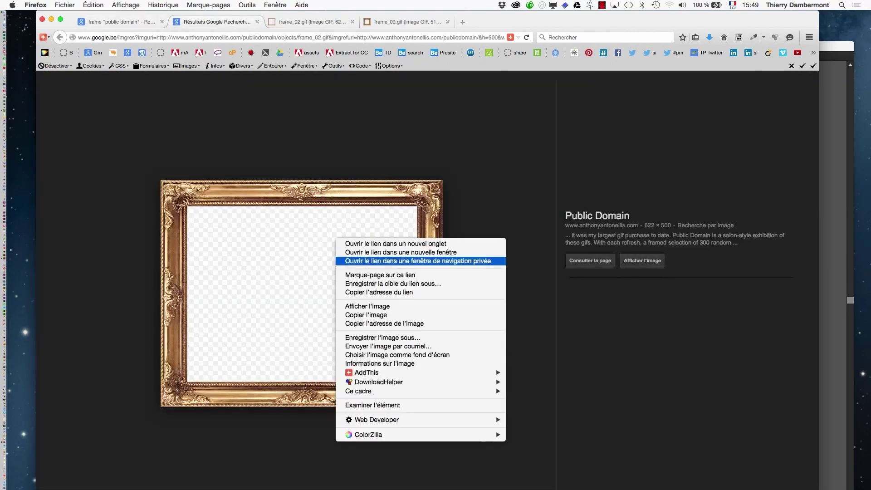
{"action": "left_click", "coordinate": [363, 258]}
{"action": "key", "text": "ctrl+Tab"}
Save the frame image as frame_02.gif in the AI spec jour 2 folder
{"action": "right_click", "coordinate": [391, 271]}
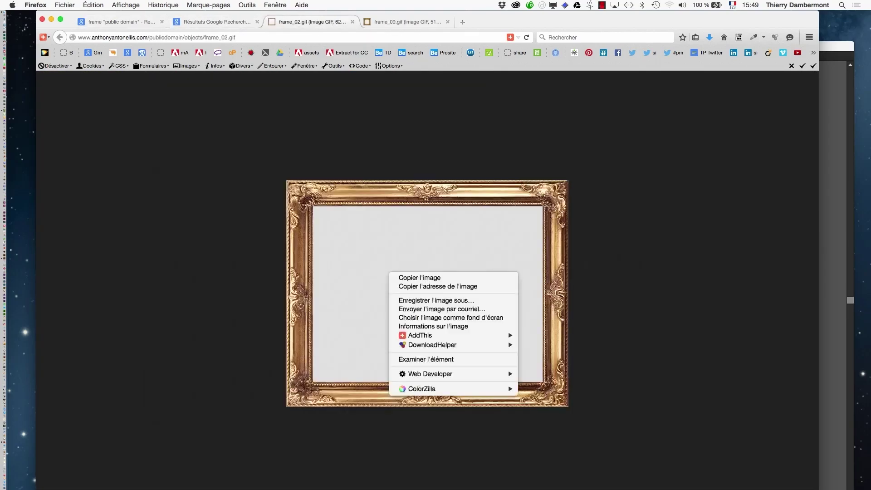
{"action": "left_click", "coordinate": [431, 300]}
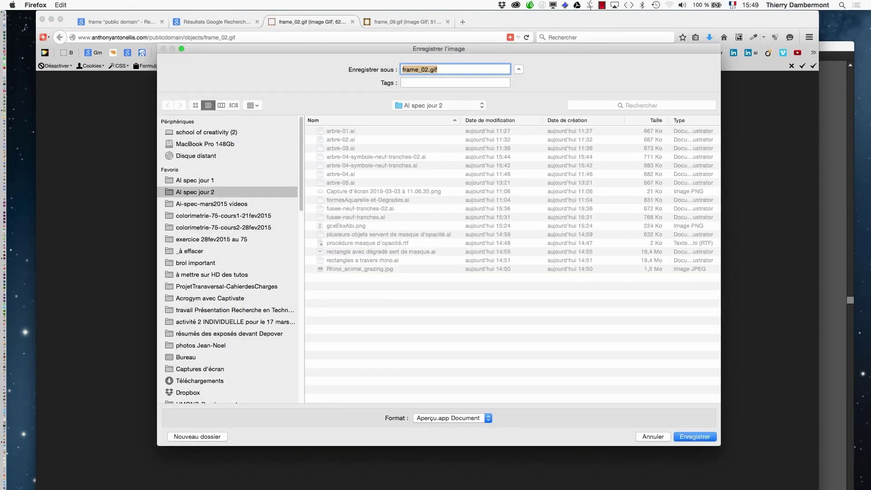
{"action": "key", "text": "Return"}
Switch to Illustrator and create a new landscape A4 document, 297 x 210 mm, in RGB mode
{"action": "key", "text": "super+Tab"}
{"action": "left_click", "coordinate": [392, 278]}
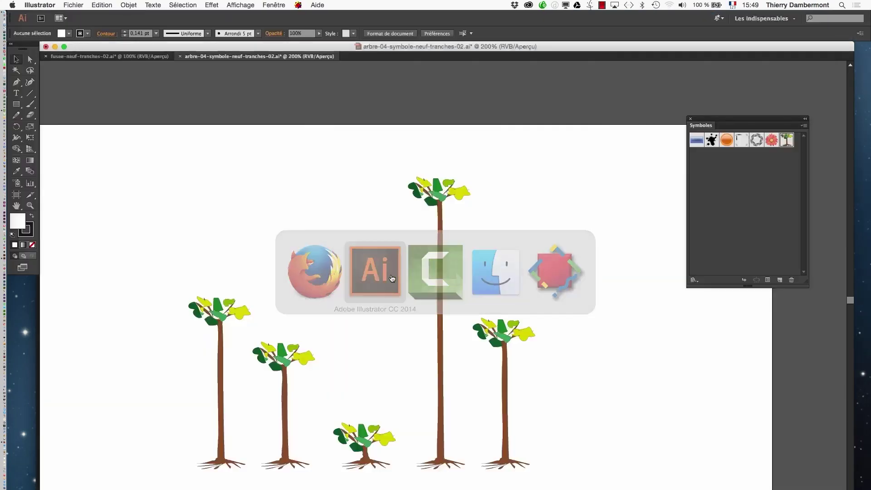
{"action": "left_click", "coordinate": [73, 5]}
{"action": "left_click", "coordinate": [80, 13]}
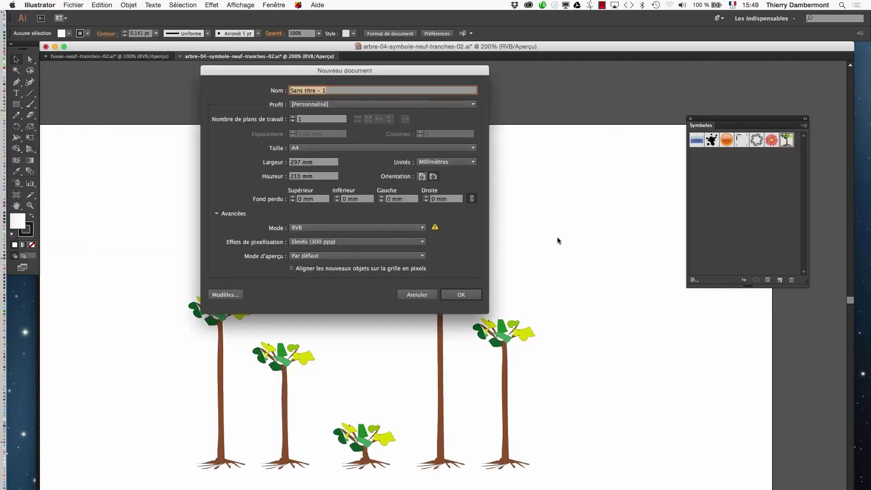
{"action": "left_click", "coordinate": [461, 295]}
Place frame_02.gif as a linked image on the artboard, about 166 mm wide and 134 mm high
{"action": "left_click", "coordinate": [73, 5]}
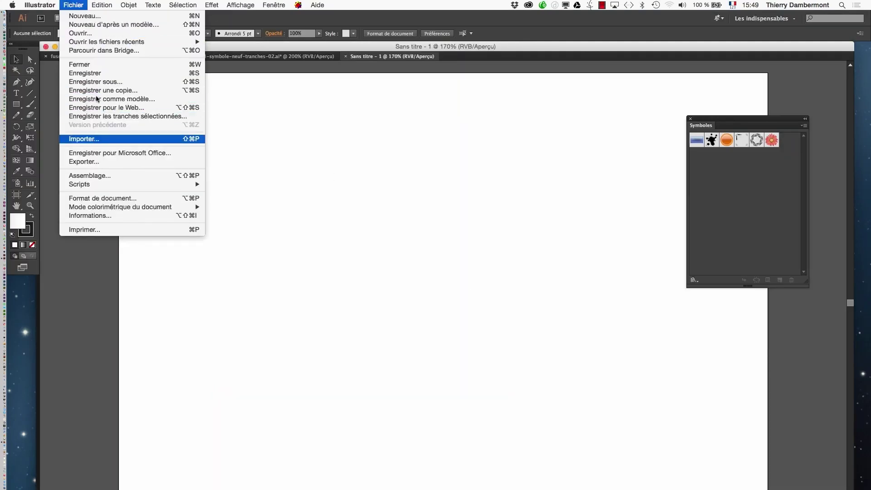
{"action": "left_click", "coordinate": [107, 139]}
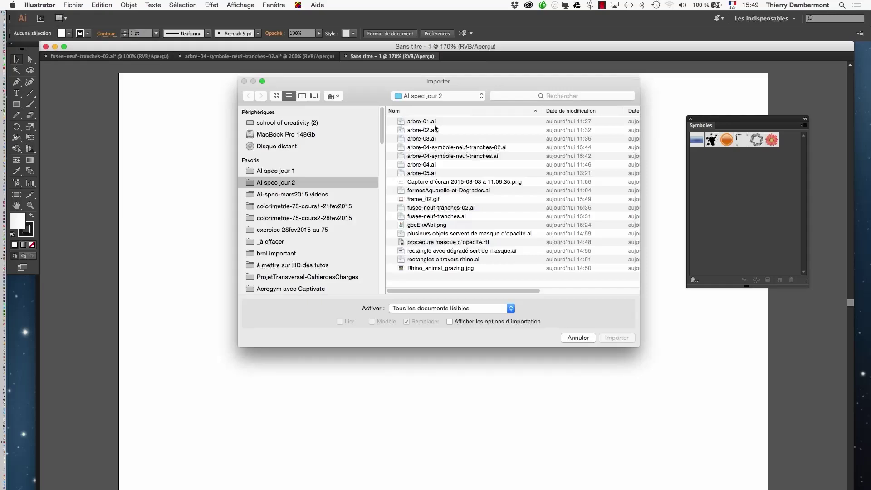
{"action": "left_click", "coordinate": [553, 111]}
{"action": "left_click", "coordinate": [417, 124]}
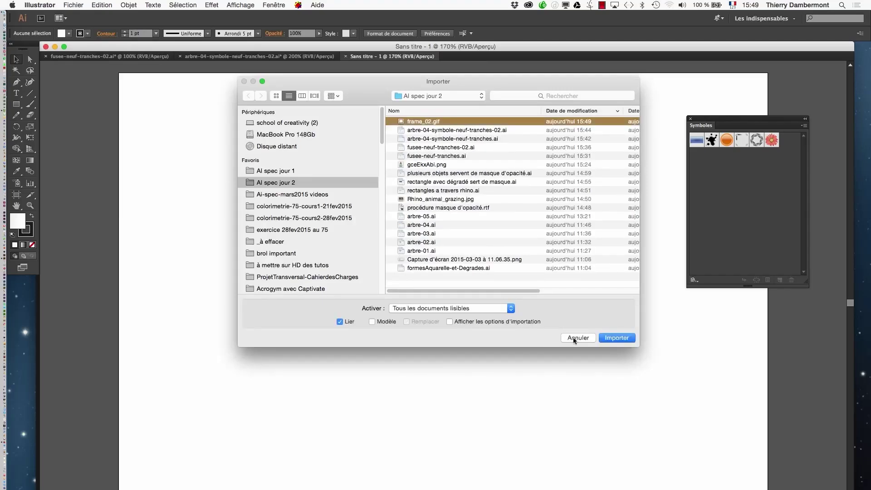
{"action": "left_click", "coordinate": [612, 338]}
{"action": "left_click_drag", "start_coordinate": [210, 154], "coordinate": [574, 446]}
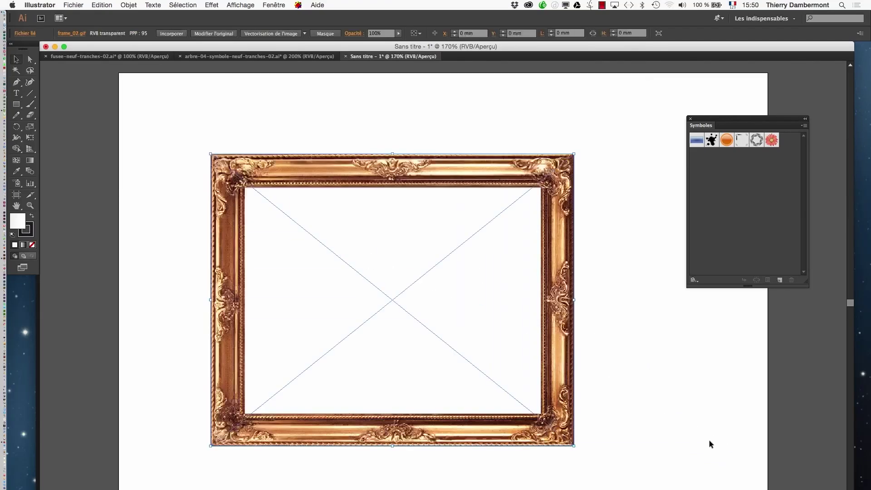
Trace the placed frame with Image Trace, turning on the preview and setting the mode to color
{"action": "left_click", "coordinate": [274, 5]}
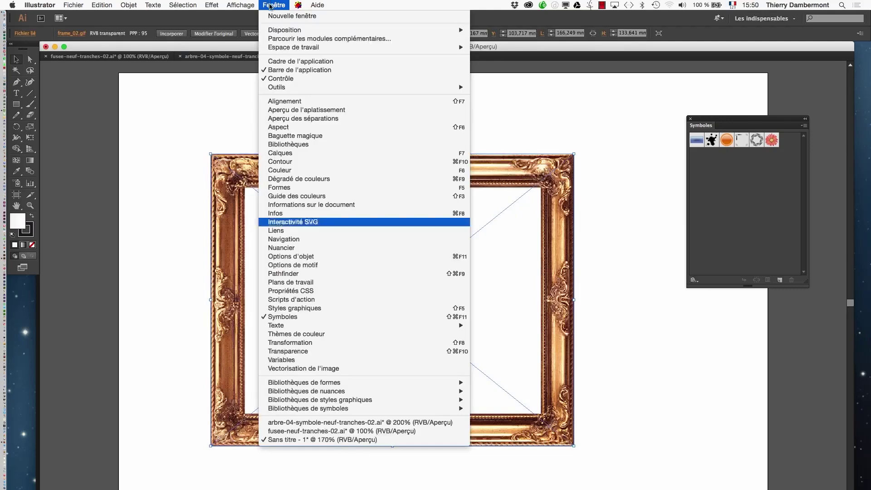
{"action": "left_click", "coordinate": [303, 369]}
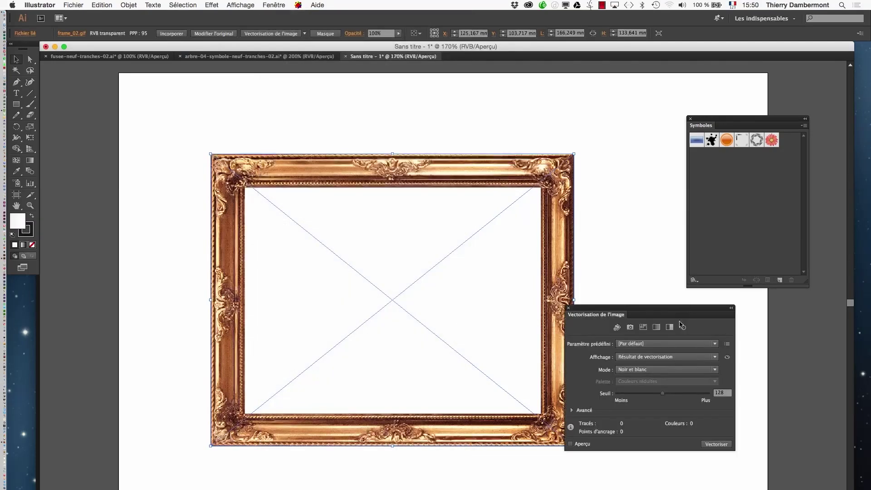
{"action": "left_click", "coordinate": [583, 443]}
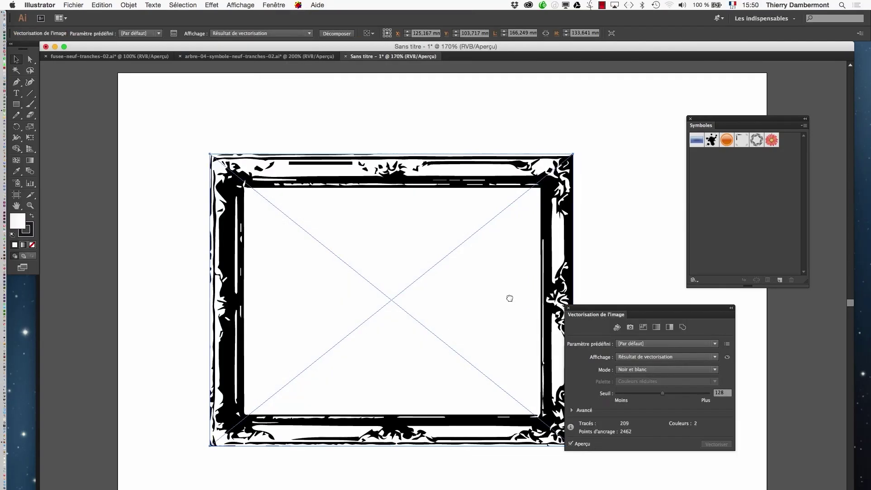
{"action": "left_click_drag", "start_coordinate": [509, 298], "coordinate": [401, 236]}
{"action": "left_click", "coordinate": [655, 369]}
{"action": "left_click", "coordinate": [655, 374]}
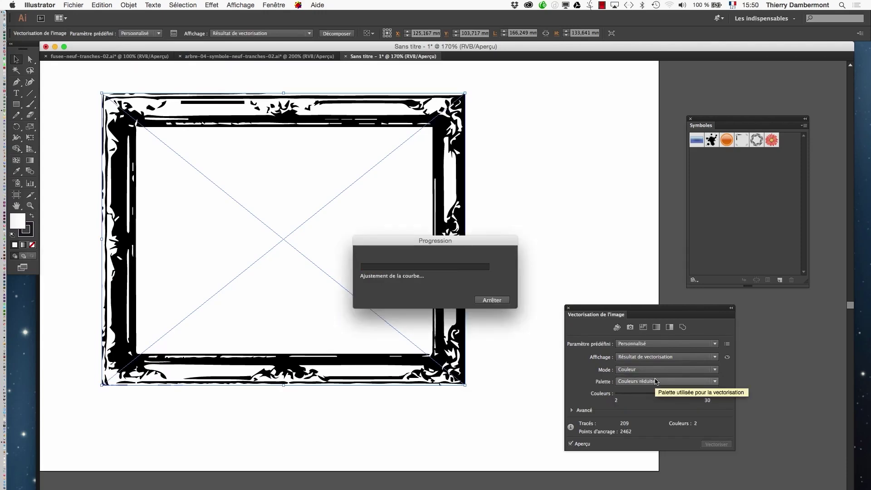
Reduce the frame's tracing to 4 colors and set its noise to 1 px in the advanced options
{"action": "left_click", "coordinate": [630, 393]}
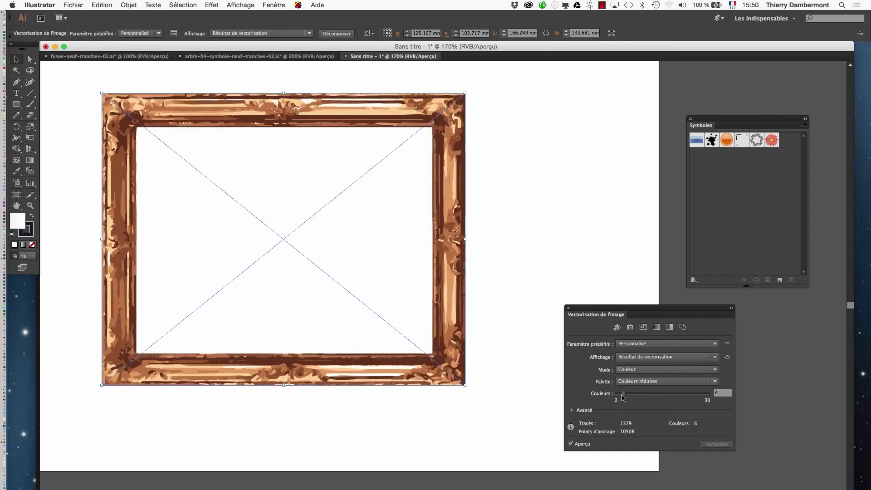
{"action": "left_click", "coordinate": [624, 393]}
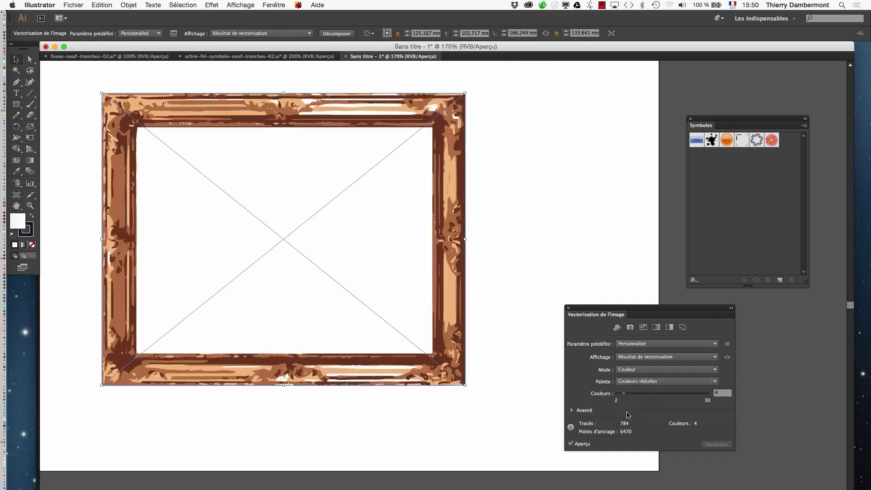
{"action": "left_click", "coordinate": [572, 410]}
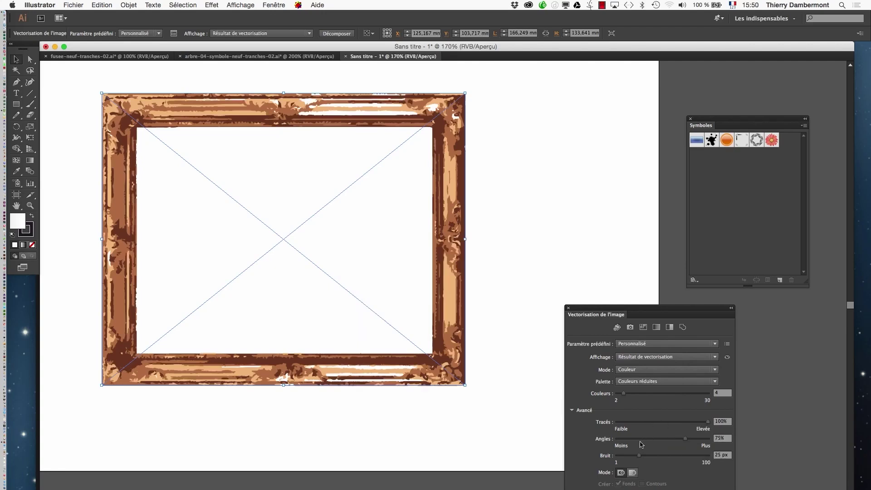
{"action": "left_click_drag", "start_coordinate": [631, 455], "coordinate": [616, 455]}
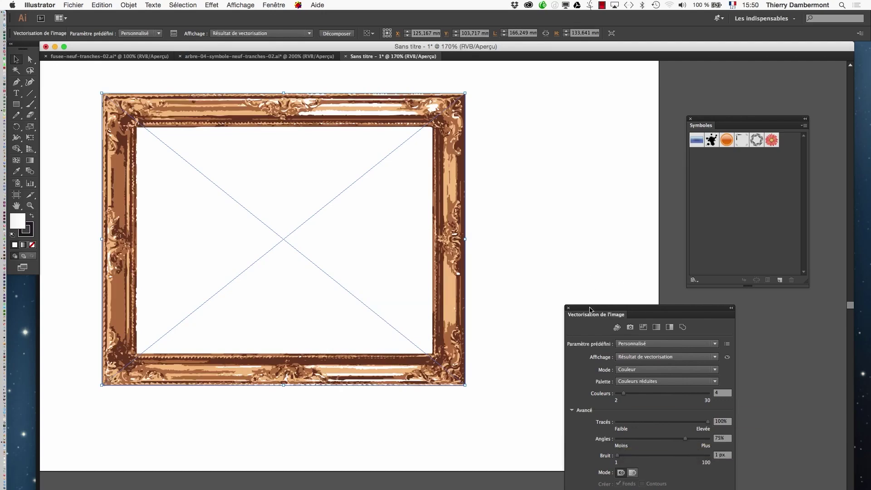
{"action": "left_click_drag", "start_coordinate": [590, 310], "coordinate": [594, 167]}
Try to expand the traced frame into editable vector paths
{"action": "left_click", "coordinate": [129, 5]}
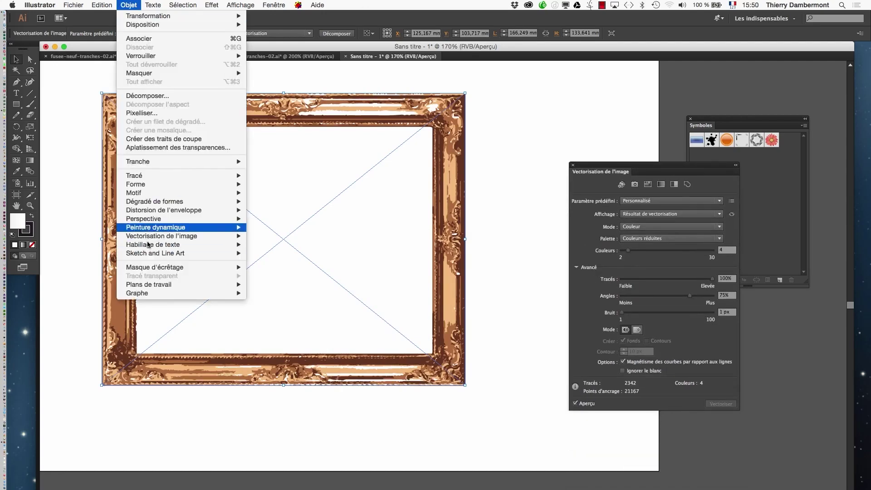
{"action": "mouse_move", "coordinate": [149, 236]}
{"action": "left_click", "coordinate": [301, 268]}
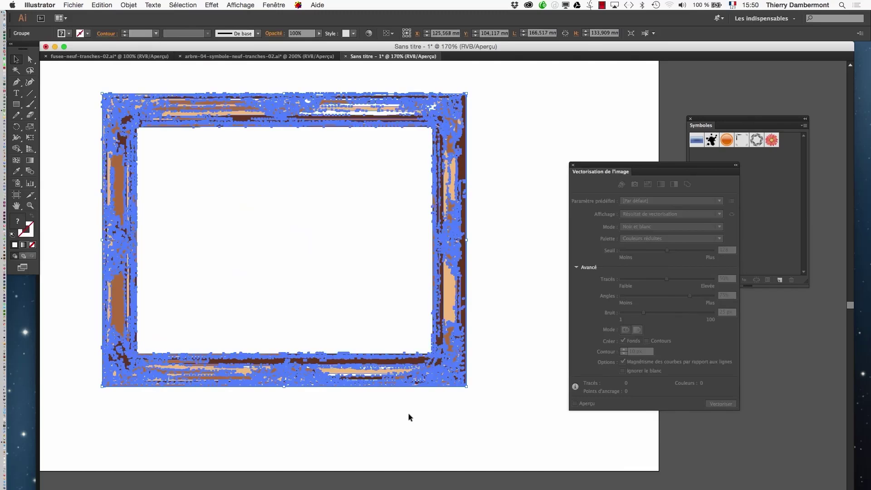
Show the transparency grid and set the frame's image trace to ignore white
{"action": "left_click", "coordinate": [241, 5]}
{"action": "mouse_move", "coordinate": [285, 262]}
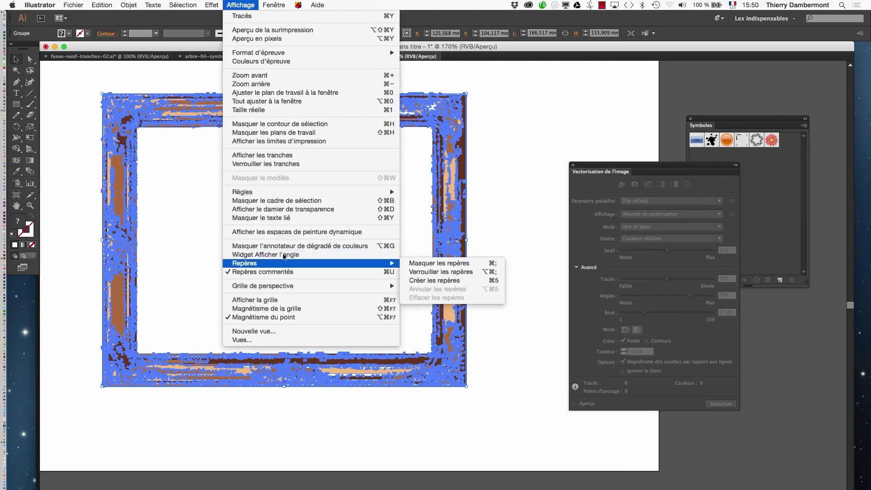
{"action": "left_click", "coordinate": [290, 209]}
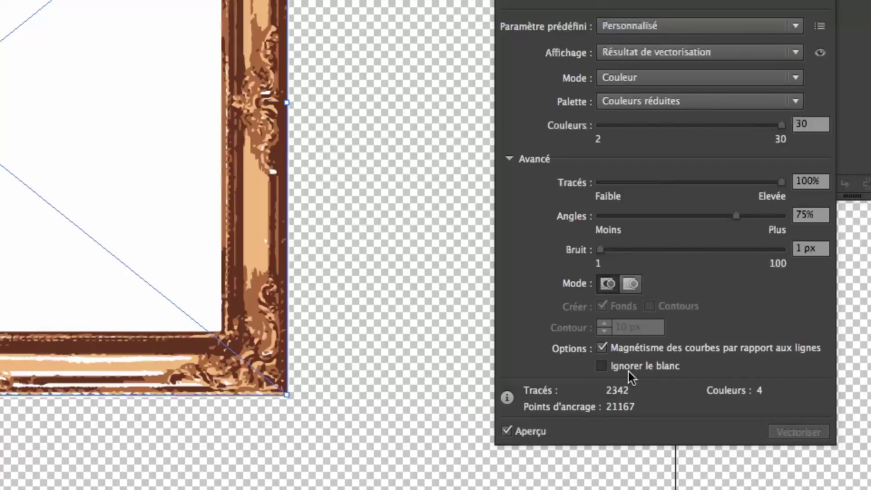
{"action": "left_click", "coordinate": [630, 369]}
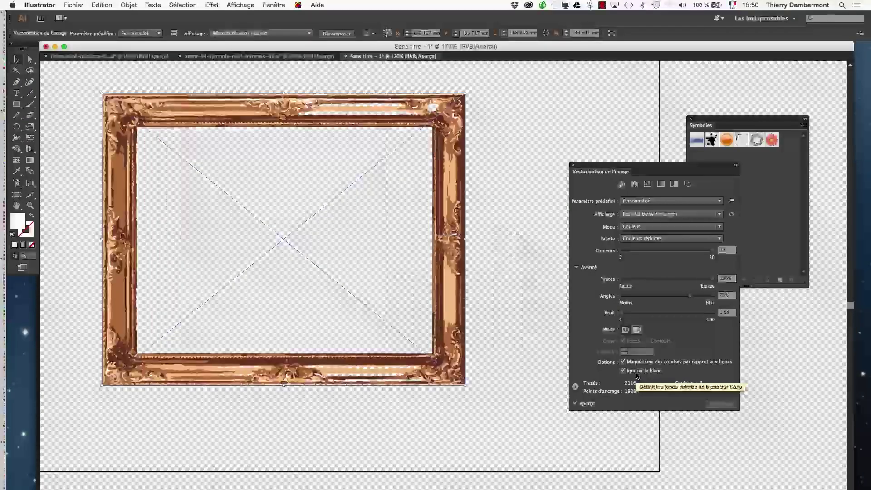
Expand the frame's image trace, without its white areas, into a group of vector paths
{"action": "left_click", "coordinate": [128, 5]}
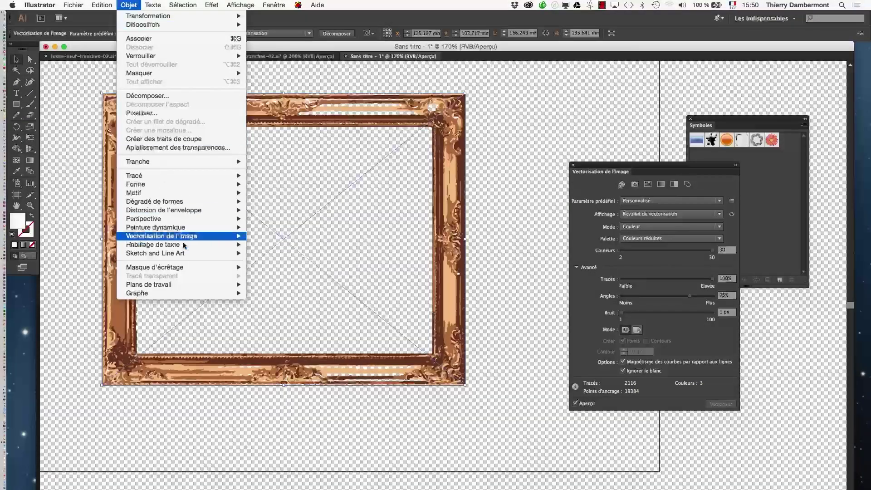
{"action": "mouse_move", "coordinate": [191, 236]}
{"action": "left_click", "coordinate": [289, 266]}
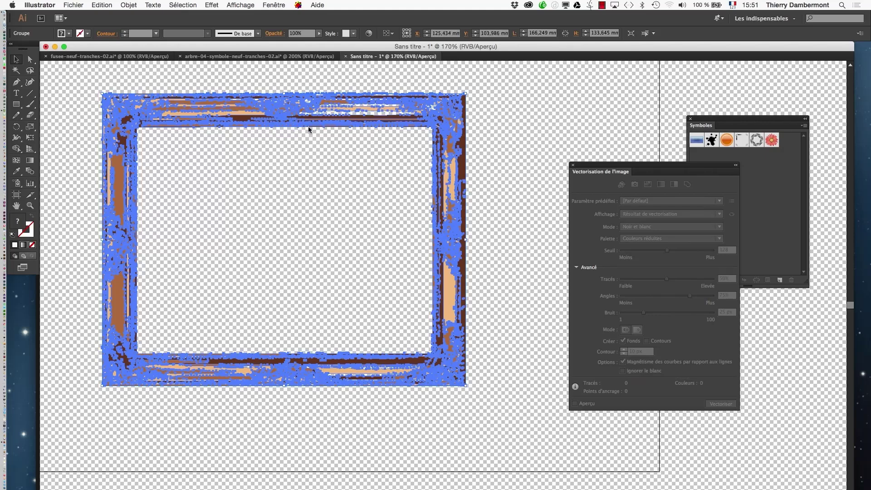
Add the vector frame to the symbols as a movie clip with 9-slice scaling guides enabled
{"action": "left_click_drag", "start_coordinate": [365, 109], "coordinate": [754, 168]}
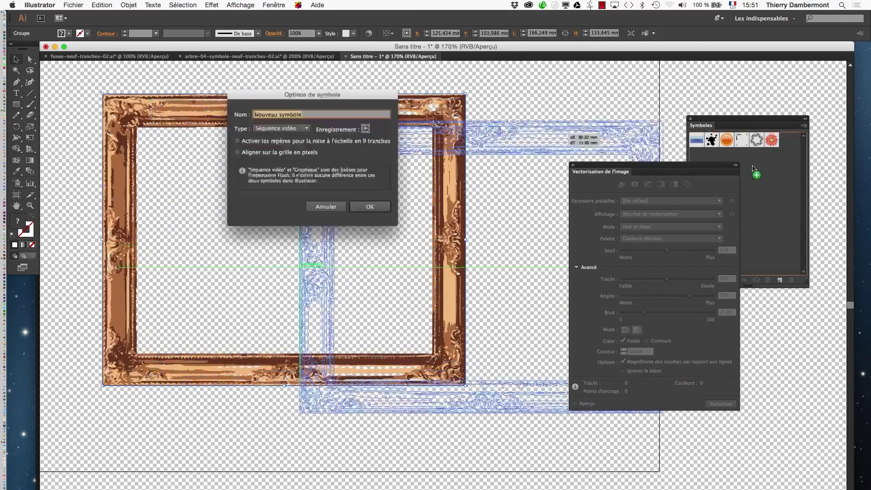
{"action": "left_click", "coordinate": [282, 142]}
{"action": "left_click", "coordinate": [370, 207]}
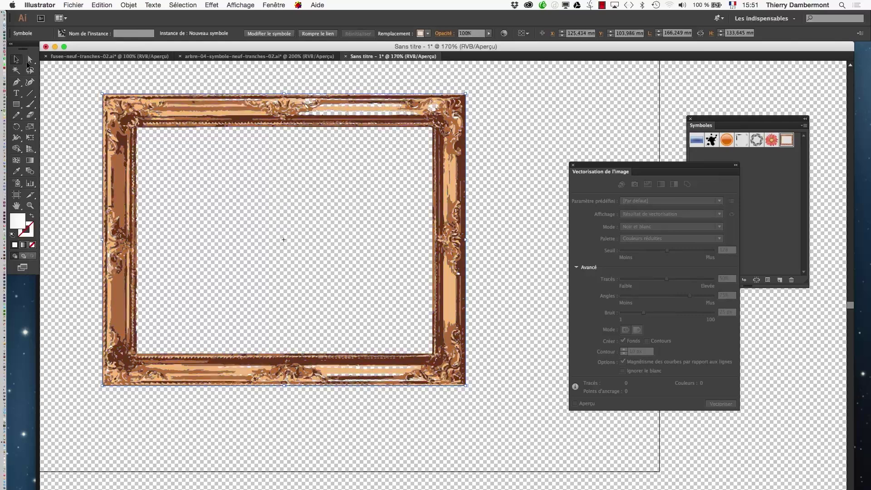
Open the frame symbol's definition for editing and hide the transparency grid
{"action": "double_click", "coordinate": [174, 107]}
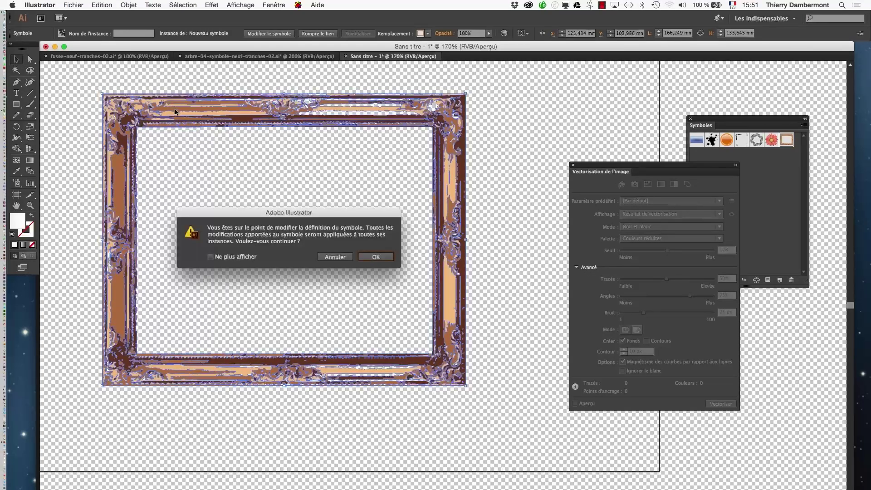
{"action": "left_click", "coordinate": [375, 257]}
{"action": "left_click", "coordinate": [254, 5]}
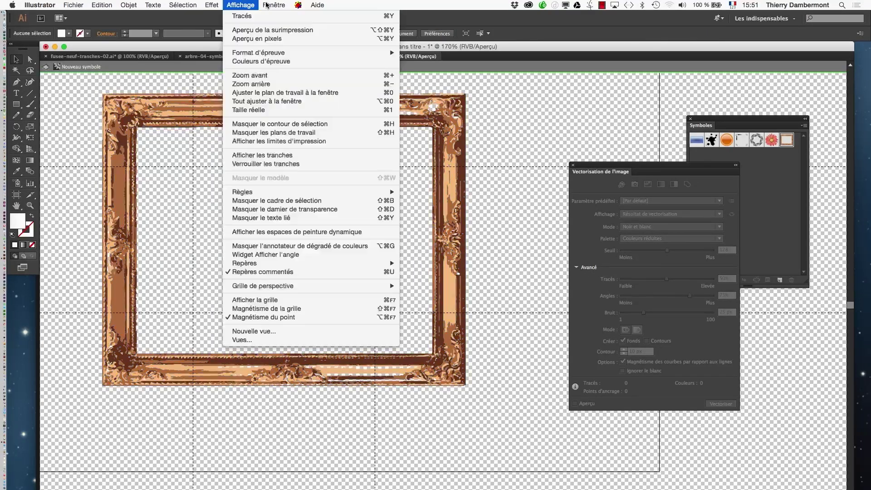
{"action": "left_click", "coordinate": [298, 206]}
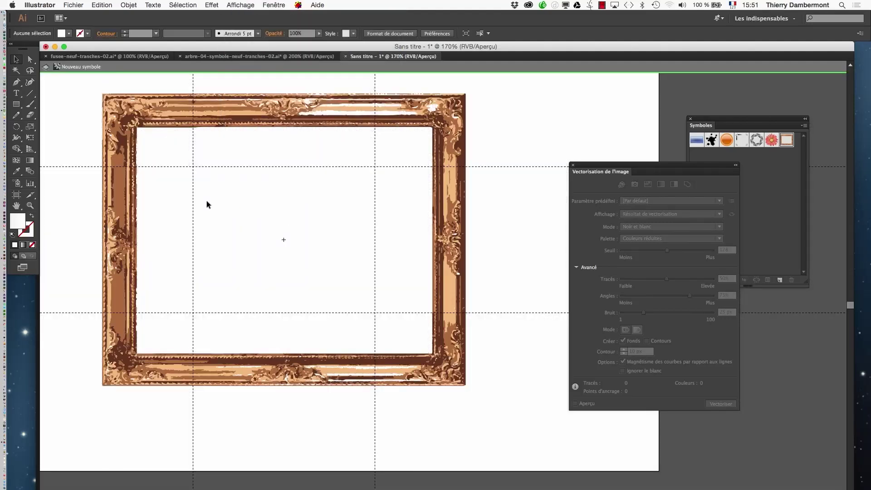
Move the four 9-slice guides outward so they enclose the frame's corner ornaments, and exit symbol editing
{"action": "left_click_drag", "start_coordinate": [194, 202], "coordinate": [144, 200]}
{"action": "left_click_drag", "start_coordinate": [168, 167], "coordinate": [170, 131]}
{"action": "left_click_drag", "start_coordinate": [373, 154], "coordinate": [426, 154]}
{"action": "left_click_drag", "start_coordinate": [374, 310], "coordinate": [395, 312]}
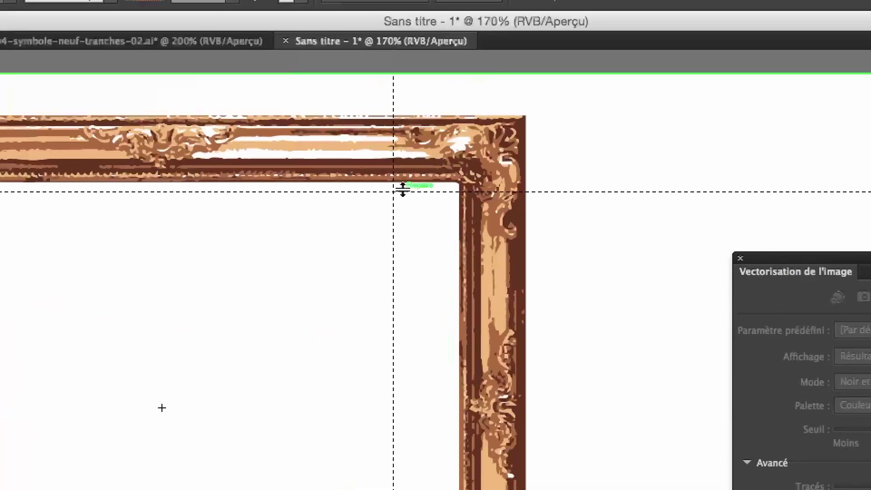
{"action": "left_click_drag", "start_coordinate": [380, 129], "coordinate": [391, 182]}
{"action": "left_click_drag", "start_coordinate": [407, 210], "coordinate": [405, 214]}
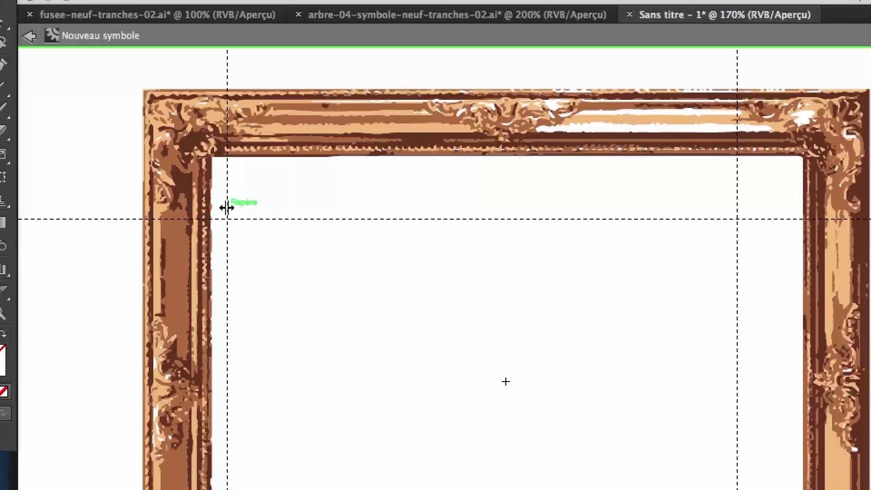
{"action": "left_click_drag", "start_coordinate": [227, 208], "coordinate": [239, 339]}
{"action": "left_click_drag", "start_coordinate": [230, 303], "coordinate": [231, 325]}
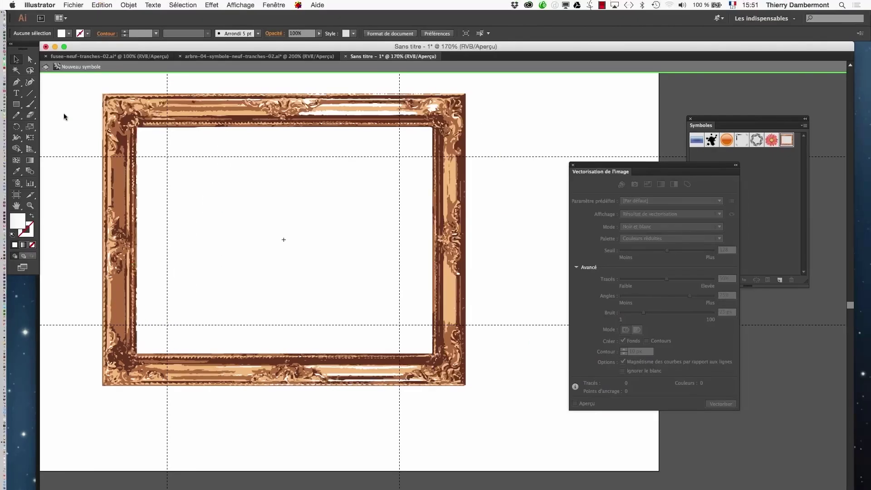
{"action": "left_click", "coordinate": [46, 67]}
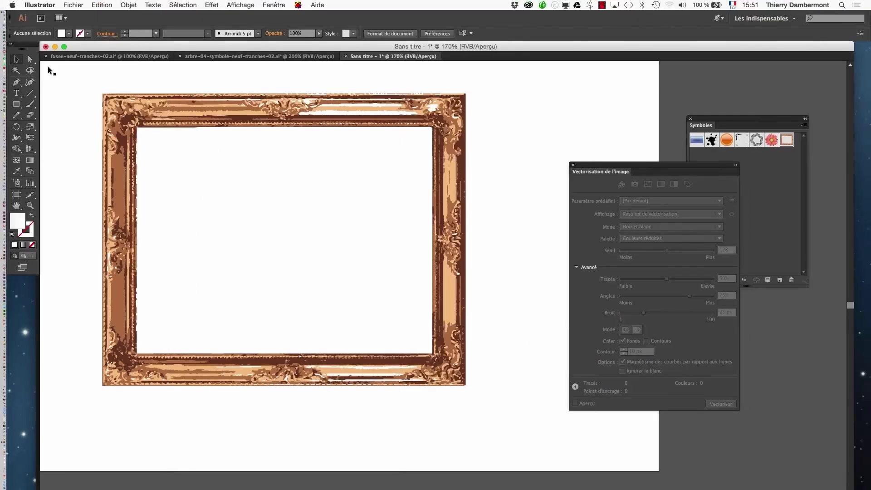
Enlarge the artboard in width and height from its lower-right corner to make room for several frames
{"action": "left_click", "coordinate": [365, 314], "text": "alt"}
{"action": "scroll", "coordinate": [340, 286], "scroll_direction": "right", "scroll_amount": 5}
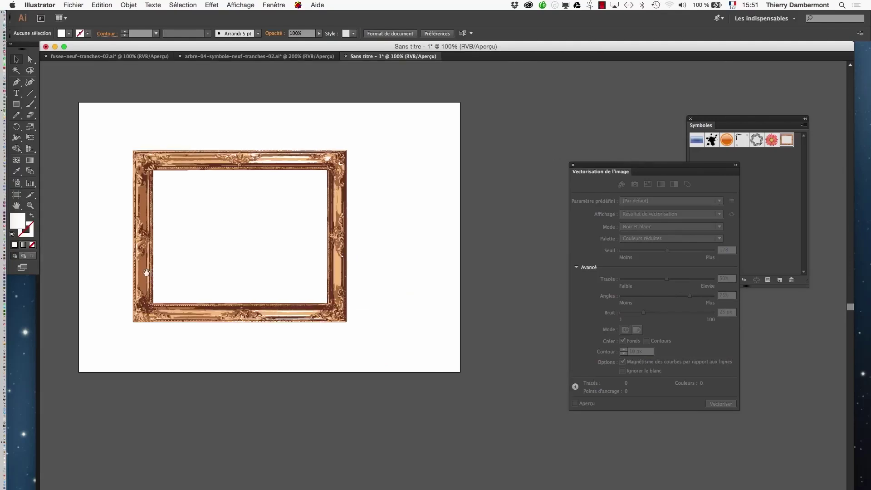
{"action": "left_click", "coordinate": [254, 286], "text": "alt"}
{"action": "scroll", "coordinate": [253, 287], "scroll_direction": "right", "scroll_amount": 5}
{"action": "scroll", "coordinate": [394, 356], "scroll_direction": "down", "scroll_amount": 3}
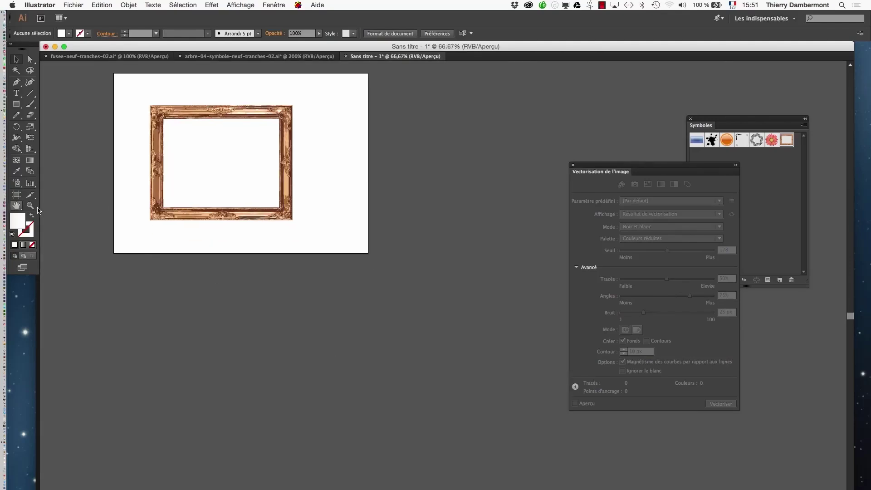
{"action": "key", "text": "shift+o"}
{"action": "left_click_drag", "start_coordinate": [369, 254], "coordinate": [545, 489]}
Duplicate the frame instance to get two frames in each of two rows and one more below the first column
{"action": "left_click", "coordinate": [17, 60]}
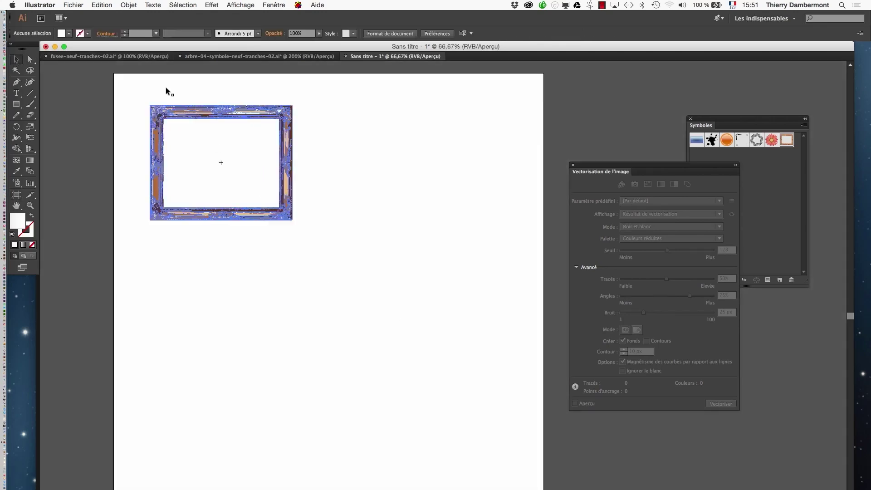
{"action": "left_click_drag", "start_coordinate": [180, 112], "coordinate": [429, 252]}
{"action": "left_click_drag", "start_coordinate": [429, 252], "coordinate": [210, 387]}
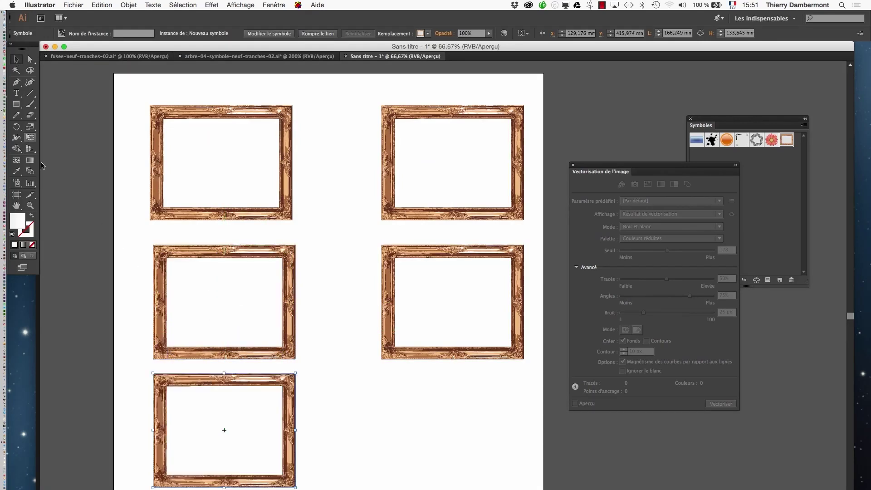
Shrink the lowest frame in the first column to about 91 x 73 mm with the Free Transform tool
{"action": "left_click", "coordinate": [29, 138]}
{"action": "left_click_drag", "start_coordinate": [294, 485], "coordinate": [224, 429]}
{"action": "scroll", "coordinate": [195, 407], "scroll_direction": "up", "scroll_amount": 3}
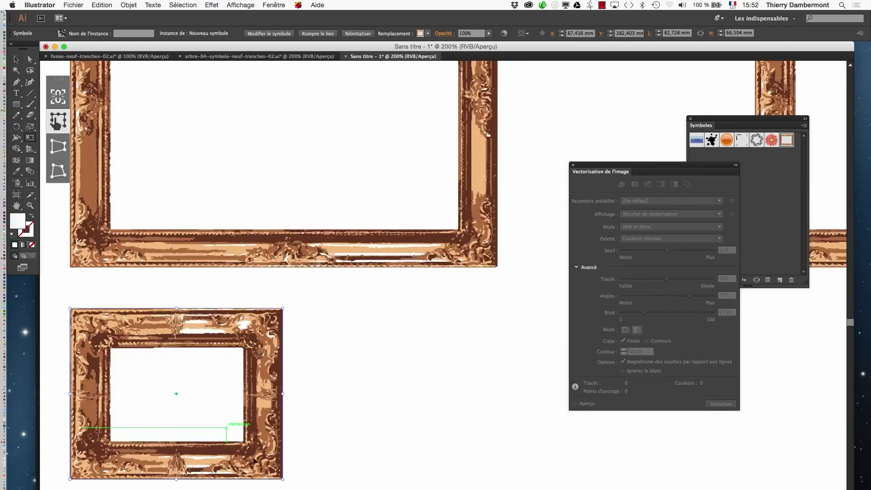
{"action": "left_click_drag", "start_coordinate": [280, 478], "coordinate": [305, 489]}
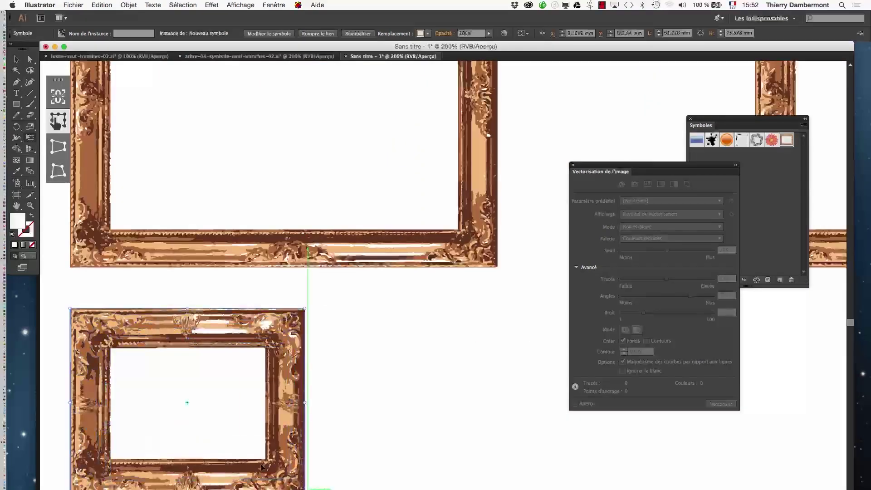
{"action": "scroll", "coordinate": [348, 305], "scroll_direction": "down", "scroll_amount": 2}
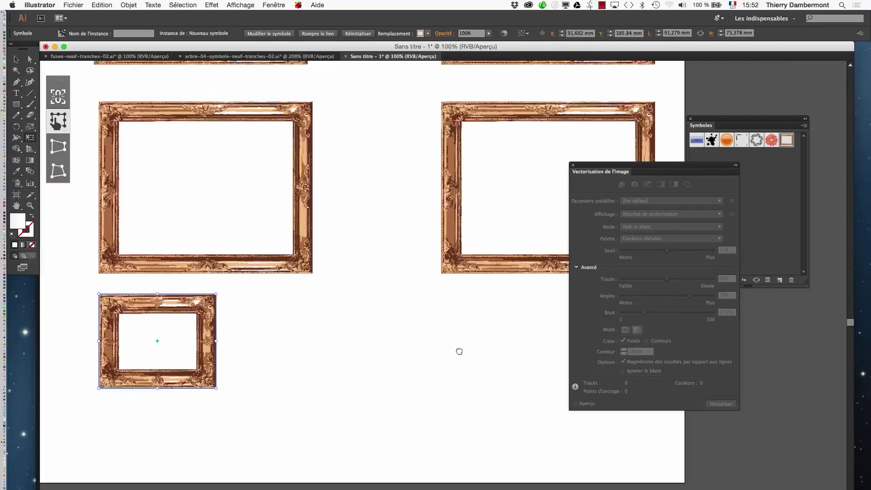
Stretch the second-row frame in the second column downward to a height of about 253 mm
{"action": "left_click_drag", "start_coordinate": [459, 351], "coordinate": [392, 334]}
{"action": "left_click", "coordinate": [385, 254]}
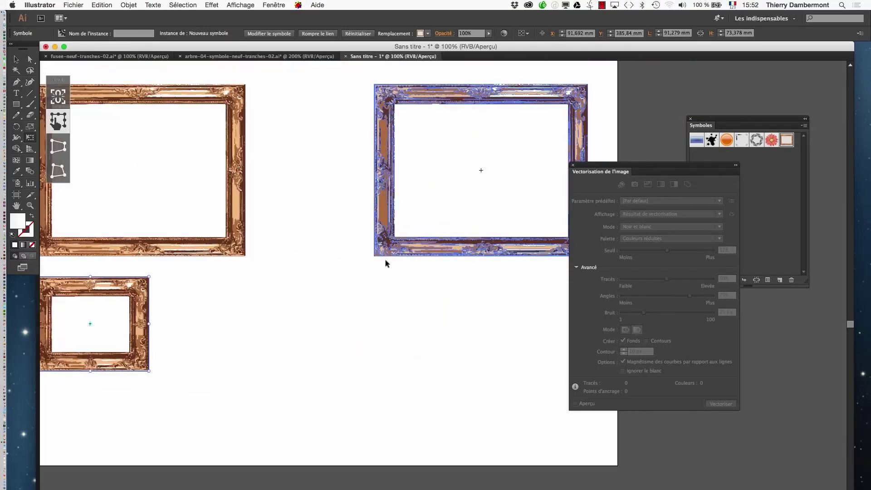
{"action": "left_click_drag", "start_coordinate": [478, 256], "coordinate": [492, 408]}
{"action": "mouse_move", "coordinate": [442, 370]}
{"action": "left_mouse_down"}
{"action": "mouse_move", "coordinate": [305, 366]}
{"action": "mouse_move", "coordinate": [461, 453]}
{"action": "left_mouse_up"}
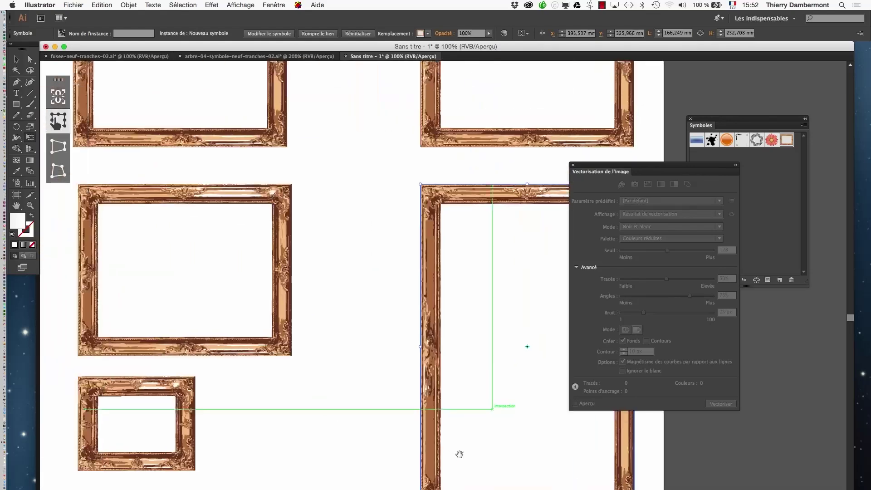
Resize the first-row frame in the second column to a portrait format of about 99 x 139 mm
{"action": "left_click_drag", "start_coordinate": [412, 274], "coordinate": [301, 414]}
{"action": "left_click", "coordinate": [388, 275]}
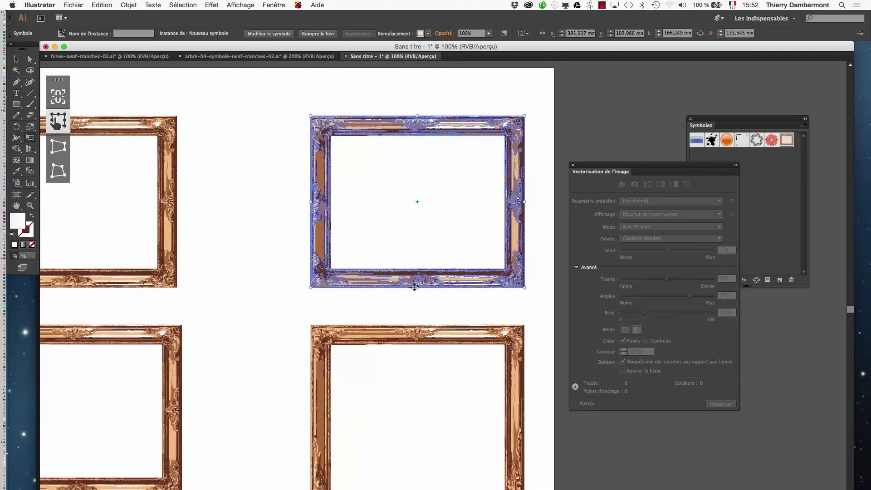
{"action": "left_click_drag", "start_coordinate": [414, 287], "coordinate": [421, 262]}
{"action": "left_click_drag", "start_coordinate": [524, 187], "coordinate": [428, 176]}
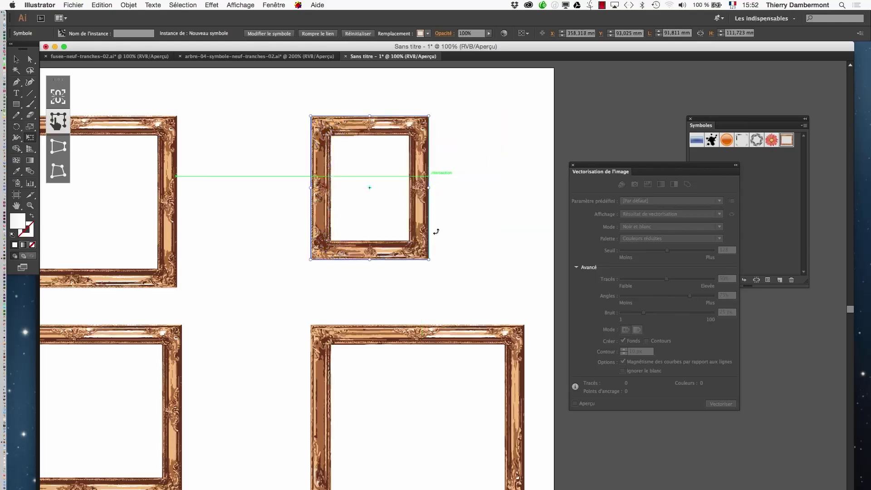
{"action": "left_click_drag", "start_coordinate": [428, 257], "coordinate": [437, 294]}
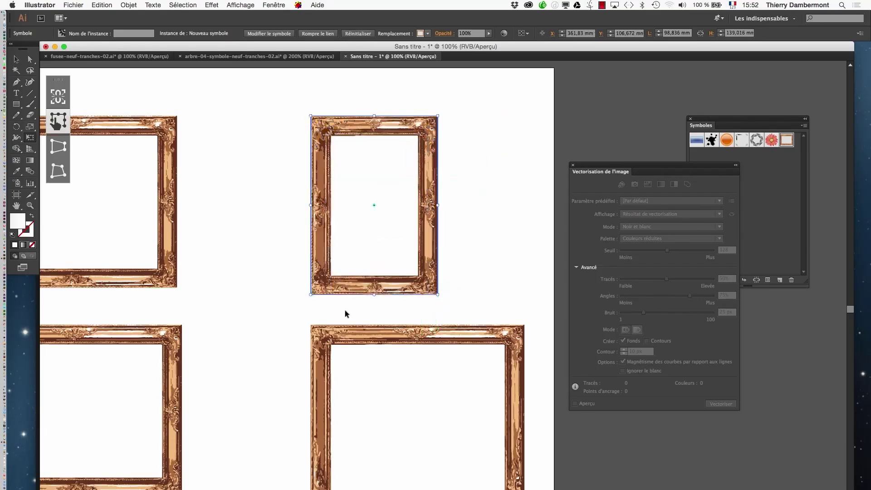
Reshape the first-row frame in the first column into a narrow, slightly taller portrait format and deselect it
{"action": "left_click", "coordinate": [285, 296]}
{"action": "scroll", "coordinate": [265, 291], "scroll_direction": "left", "scroll_amount": 5}
{"action": "scroll", "coordinate": [265, 292], "scroll_direction": "down", "scroll_amount": 2}
{"action": "left_click", "coordinate": [265, 292]}
{"action": "left_click", "coordinate": [346, 239]}
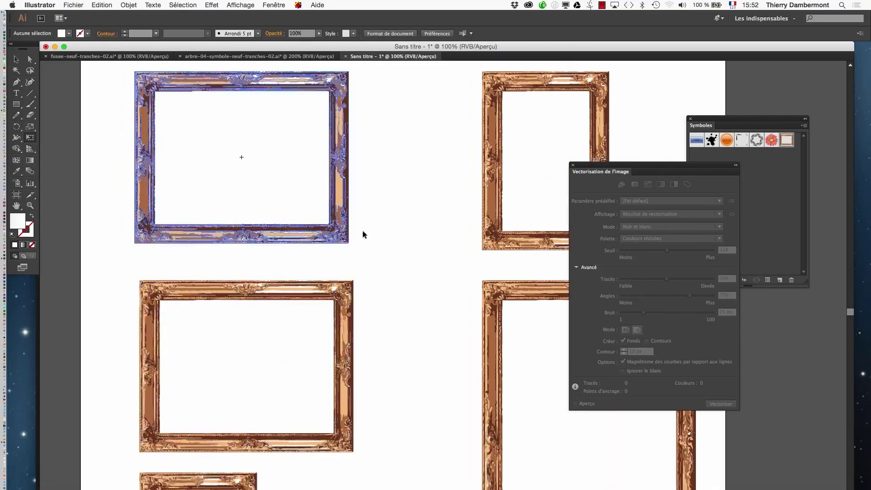
{"action": "key", "text": "e"}
{"action": "left_click_drag", "start_coordinate": [344, 243], "coordinate": [251, 258]}
{"action": "left_click", "coordinate": [297, 245]}
{"action": "key", "text": "super+minus"}
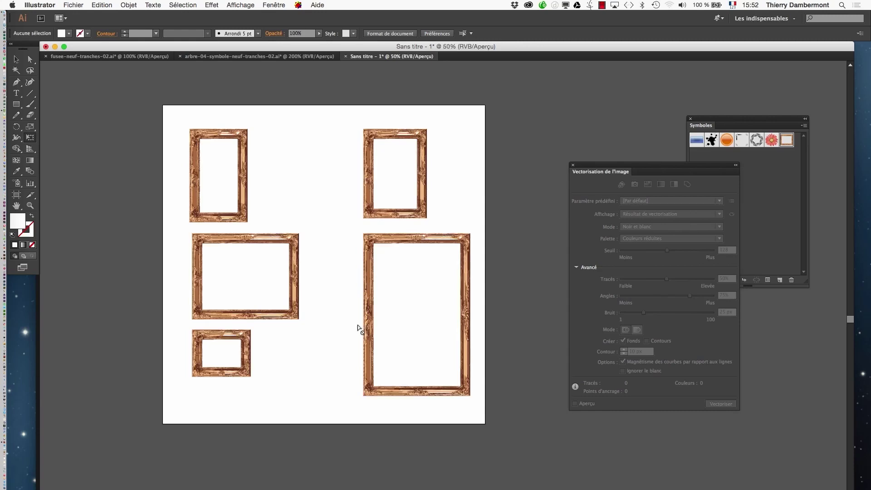
{"action": "key", "text": "super+plus"}
{"action": "scroll", "coordinate": [418, 273], "scroll_direction": "right", "scroll_amount": 4}
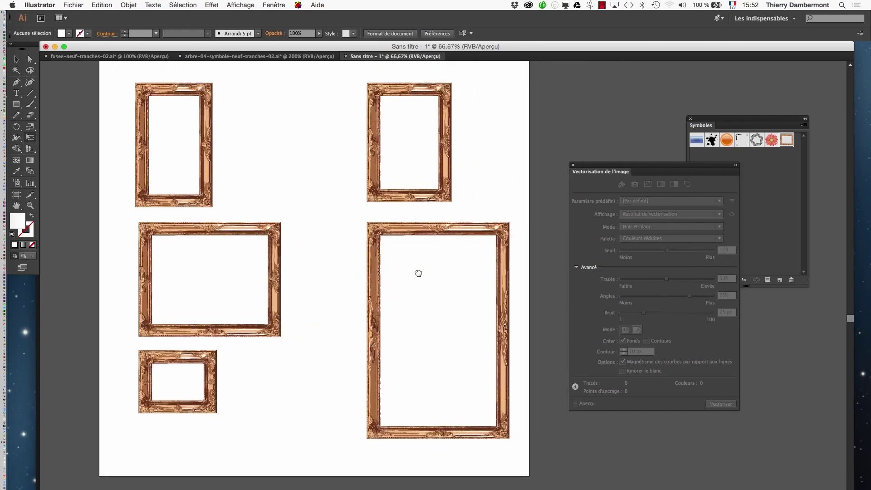
Move the second-row landscape frame in the first column to the right, closer to the tall portrait frame
{"action": "scroll", "coordinate": [418, 273], "scroll_direction": "right", "scroll_amount": 1}
{"action": "left_click_drag", "start_coordinate": [241, 234], "coordinate": [297, 227]}
{"action": "left_click", "coordinate": [284, 193]}
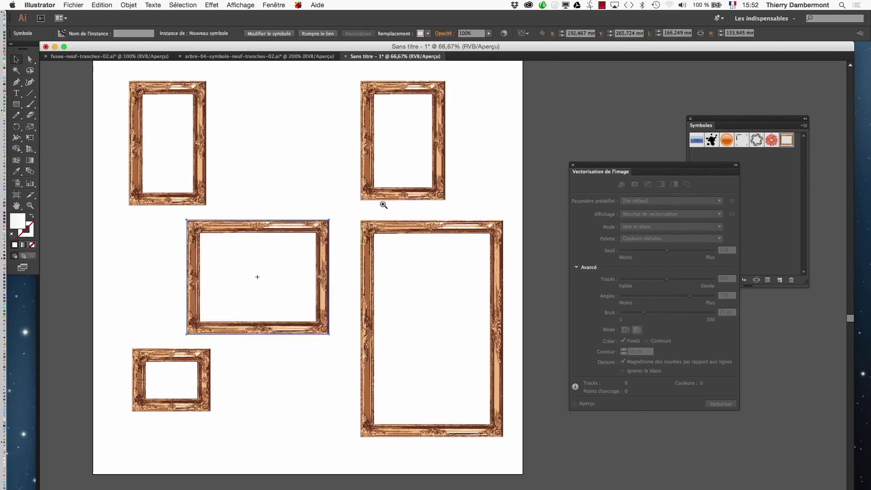
Examine the frames' mouldings, corners and side ornaments at different magnifications to compare how each area was stretched
{"action": "left_click", "coordinate": [510, 334]}
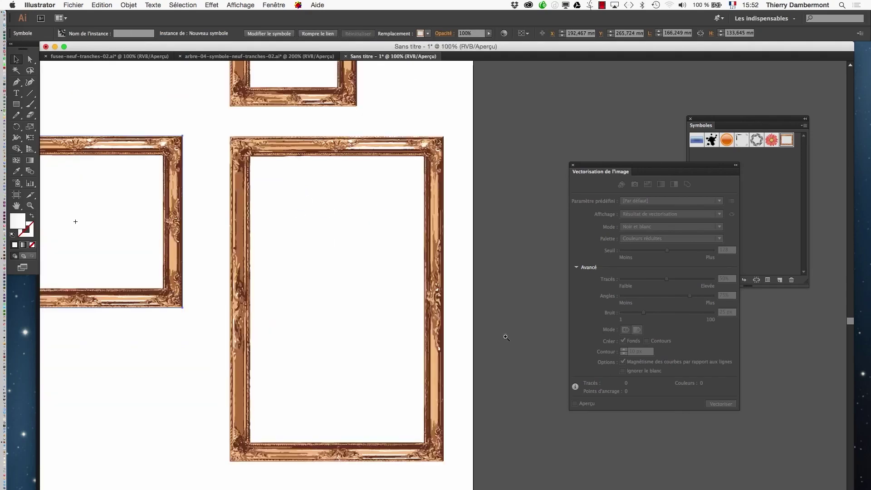
{"action": "left_click", "coordinate": [478, 350]}
{"action": "left_click", "coordinate": [441, 313]}
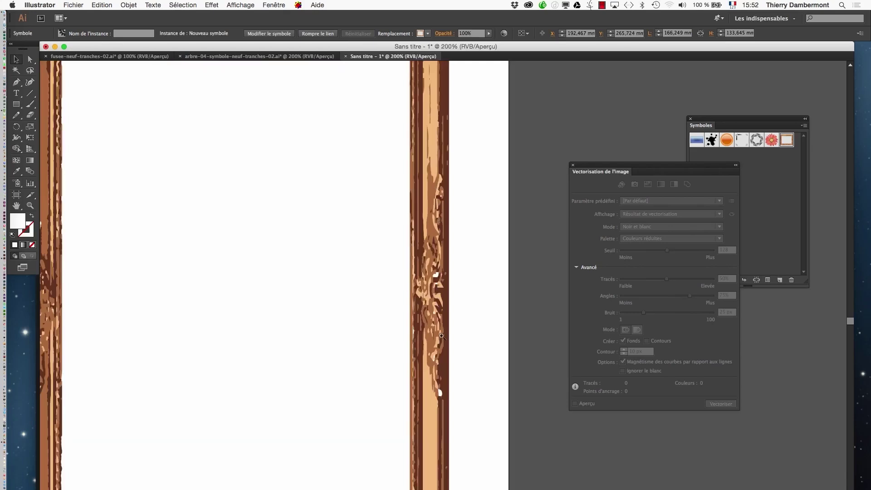
{"action": "left_click", "coordinate": [429, 277], "text": "alt"}
{"action": "left_click", "coordinate": [432, 296], "text": "alt"}
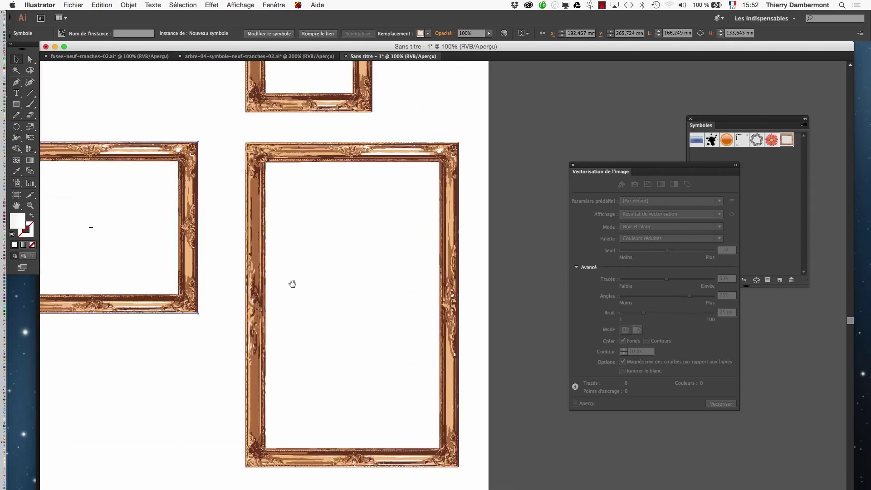
{"action": "left_click", "coordinate": [291, 268], "text": "alt"}
{"action": "scroll", "coordinate": [442, 305], "scroll_direction": "right", "scroll_amount": 3}
{"action": "left_click_drag", "start_coordinate": [441, 305], "coordinate": [336, 276]}
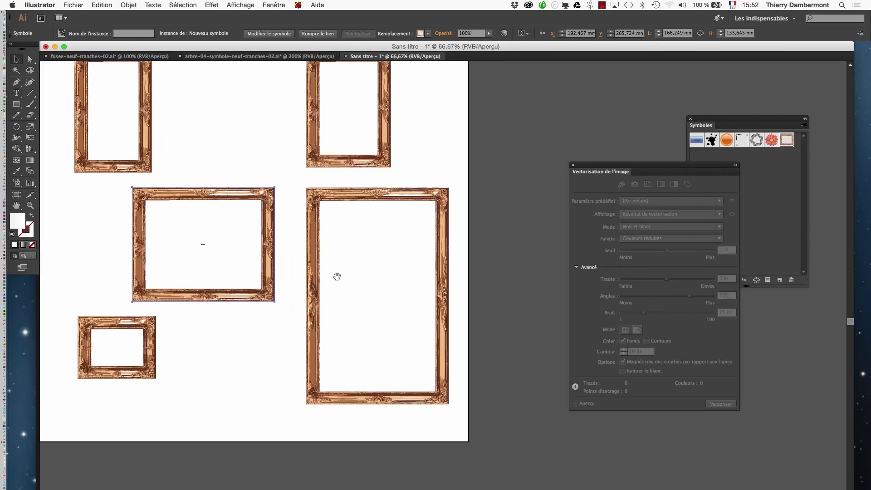
{"action": "left_click", "coordinate": [363, 272]}
{"action": "left_click", "coordinate": [387, 246]}
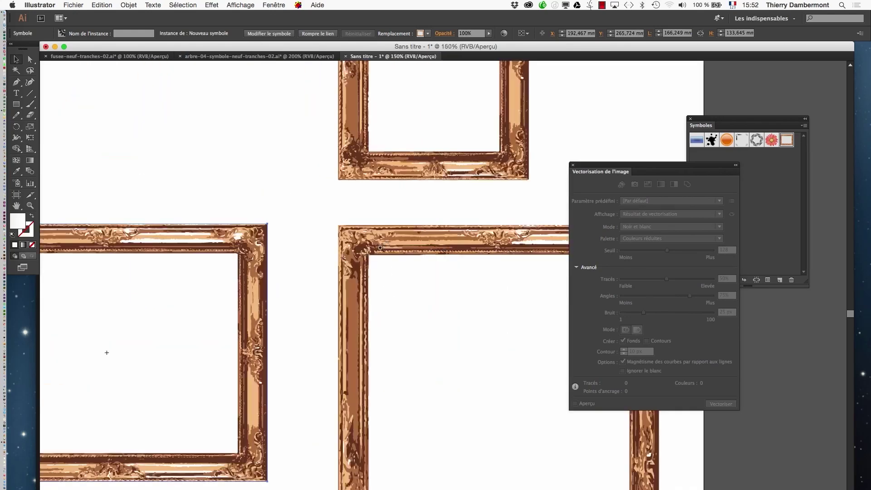
{"action": "left_click", "coordinate": [381, 248]}
{"action": "left_click", "coordinate": [496, 332], "text": "alt"}
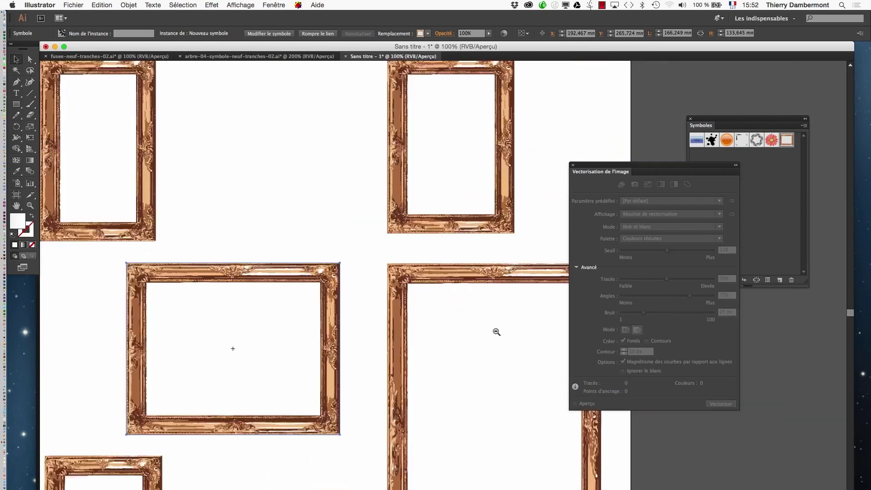
{"action": "left_click_drag", "start_coordinate": [546, 407], "coordinate": [368, 287]}
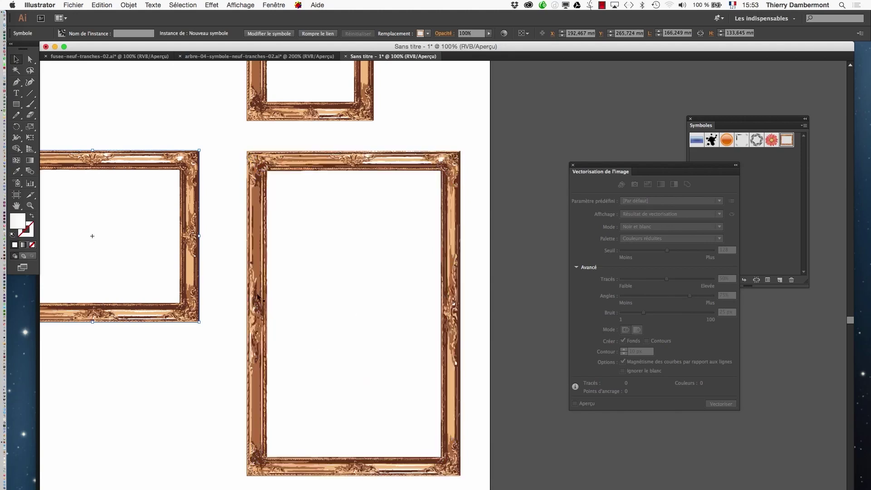
{"action": "key", "text": "super+minus"}
{"action": "left_click_drag", "start_coordinate": [313, 334], "coordinate": [321, 398]}
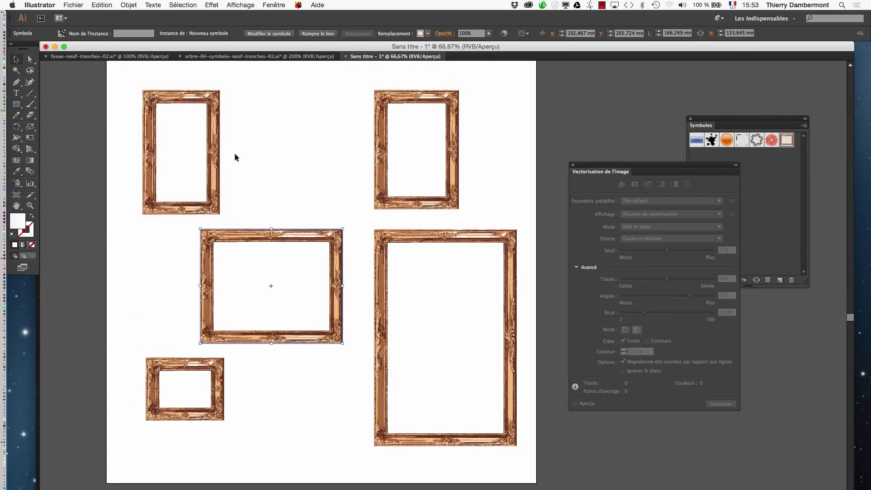
Place Rhino_animal_grazing.jpg from the AI spec jour 2 folder over the frames at about 249 x 187 mm
{"action": "left_click", "coordinate": [73, 5]}
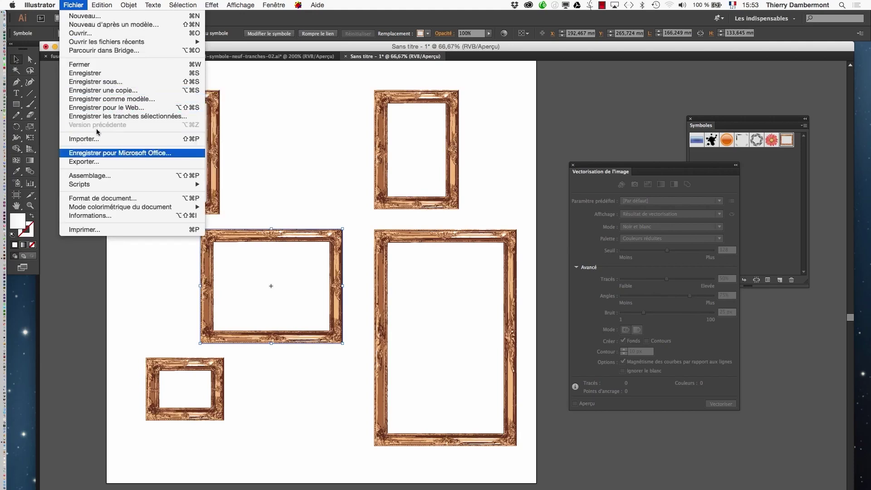
{"action": "key", "text": "Escape"}
{"action": "left_click", "coordinate": [73, 5]}
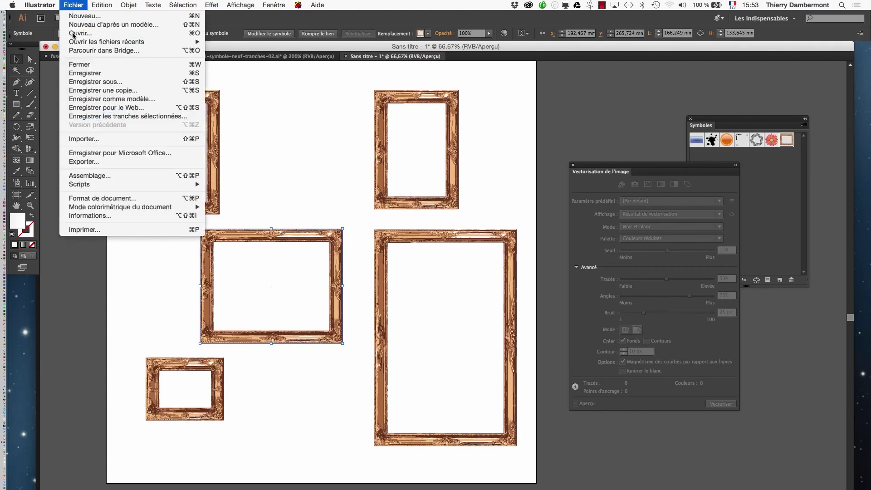
{"action": "left_click", "coordinate": [79, 136]}
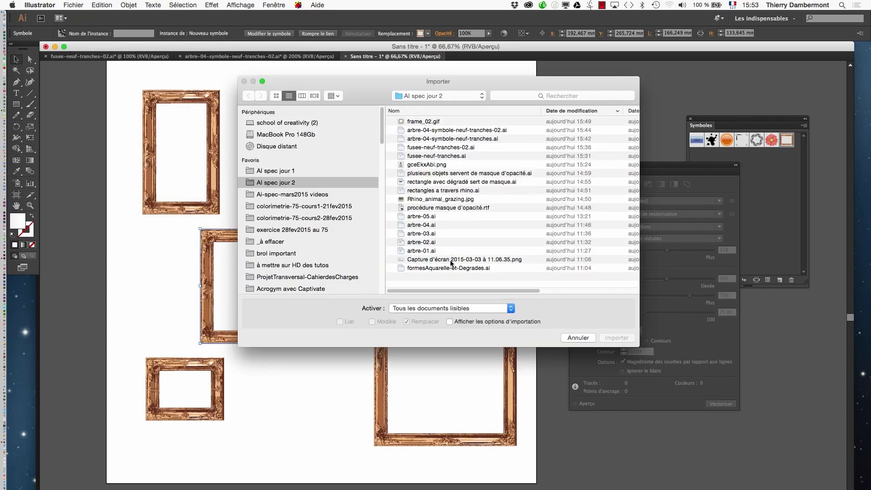
{"action": "left_click", "coordinate": [440, 199]}
{"action": "left_click", "coordinate": [617, 338]}
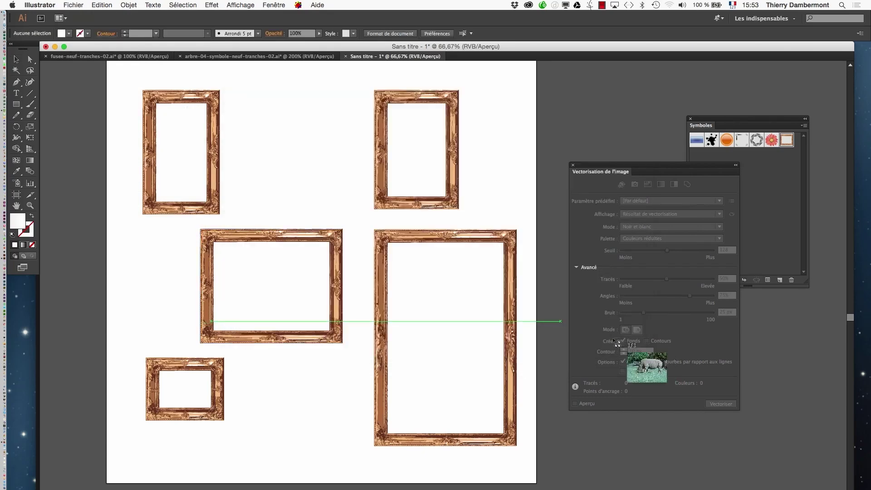
{"action": "left_click_drag", "start_coordinate": [269, 108], "coordinate": [482, 268]}
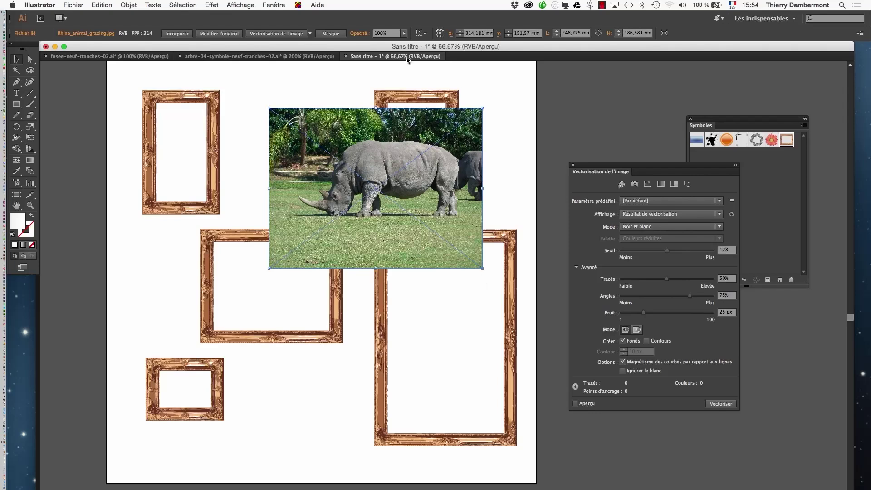
Send the placed rhino photo to the back, behind all the frames
{"action": "left_click", "coordinate": [129, 5]}
{"action": "mouse_move", "coordinate": [138, 28]}
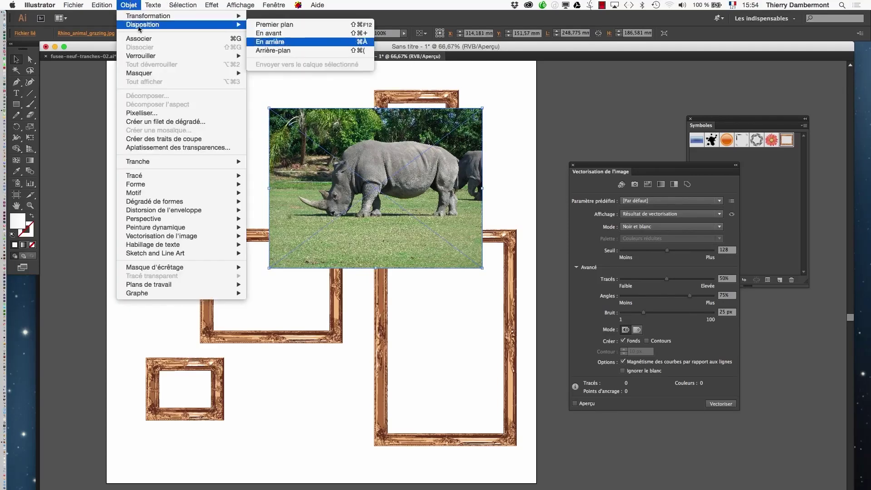
{"action": "left_click", "coordinate": [326, 50]}
With the Free Transform tool, enlarge the rhino photo to about 335 x 251 mm and position its head inside the tall frame
{"action": "left_click", "coordinate": [31, 138]}
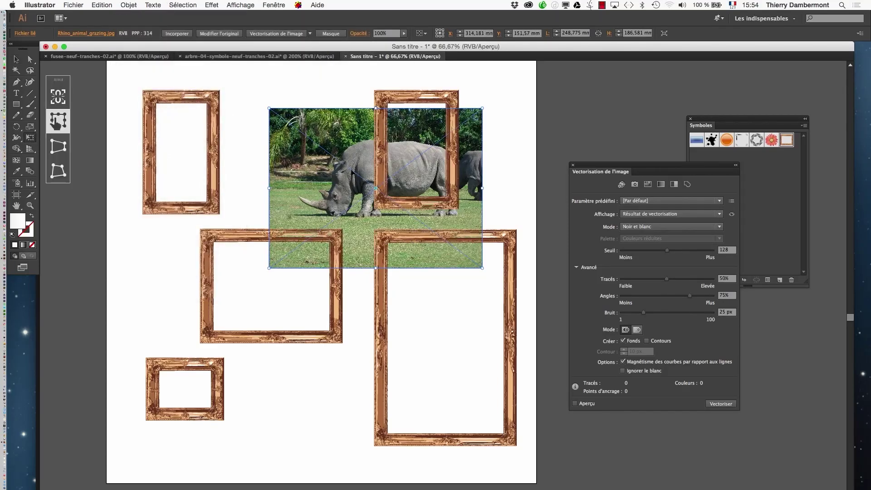
{"action": "left_click_drag", "start_coordinate": [352, 173], "coordinate": [409, 297]}
{"action": "scroll", "coordinate": [410, 342], "scroll_direction": "right", "scroll_amount": 5}
{"action": "scroll", "coordinate": [411, 343], "scroll_direction": "down", "scroll_amount": 2}
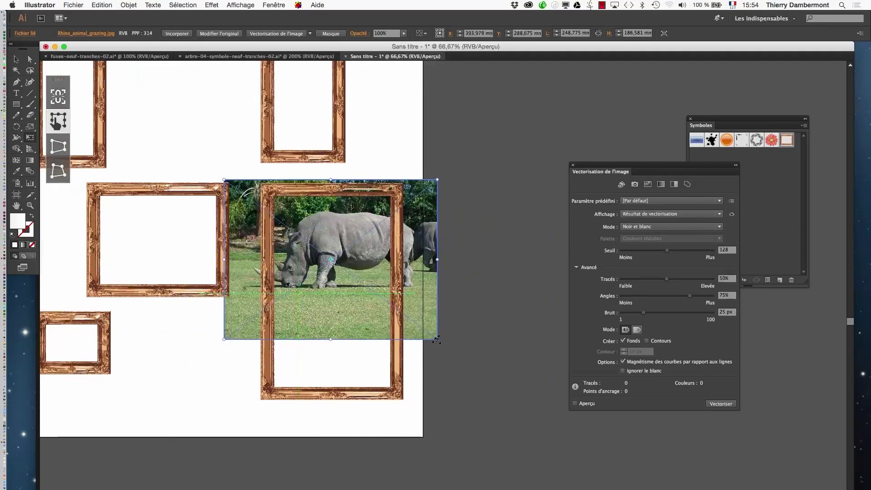
{"action": "left_click_drag", "start_coordinate": [437, 339], "coordinate": [511, 397]}
{"action": "scroll", "coordinate": [336, 304], "scroll_direction": "up", "scroll_amount": 2}
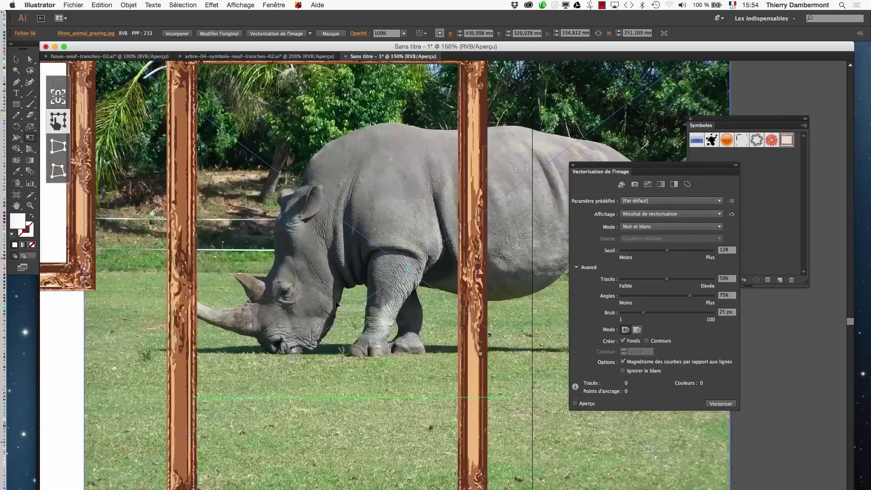
{"action": "left_click_drag", "start_coordinate": [336, 304], "coordinate": [356, 310]}
{"action": "left_click_drag", "start_coordinate": [371, 275], "coordinate": [371, 275]}
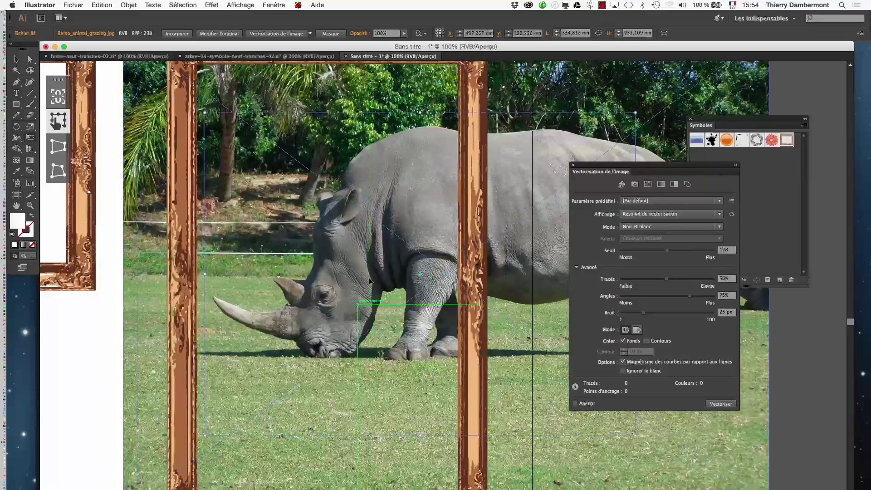
{"action": "scroll", "coordinate": [371, 275], "scroll_direction": "down", "scroll_amount": 1}
Draw a rectangle about 153 x 241 mm covering the tall frame's opening and use it as a clipping mask for the rhino photo
{"action": "left_click", "coordinate": [16, 104]}
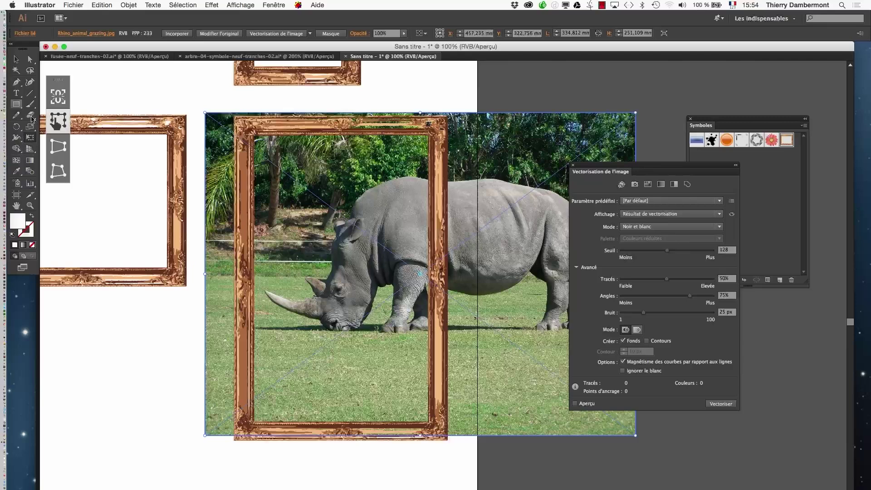
{"action": "mouse_move", "coordinate": [254, 132]}
{"action": "left_mouse_down"}
{"action": "mouse_move", "coordinate": [441, 411]}
{"action": "mouse_move", "coordinate": [439, 434]}
{"action": "left_mouse_up"}
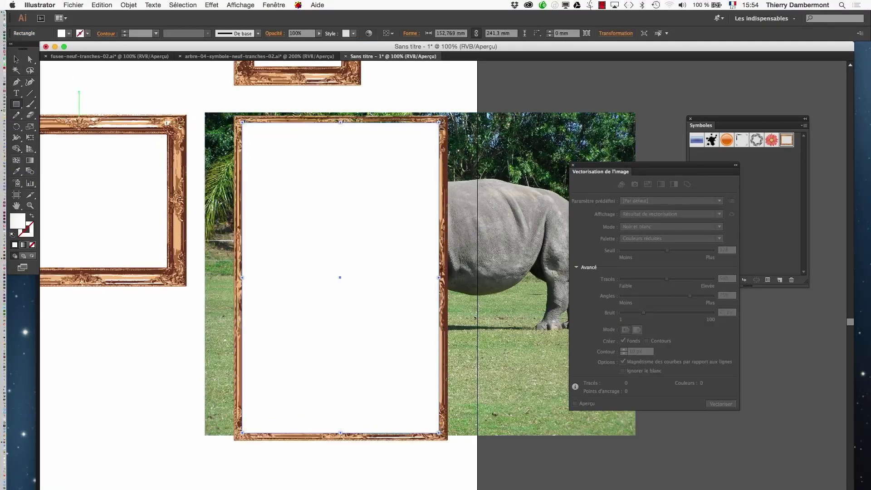
{"action": "key", "text": "v"}
{"action": "left_click", "coordinate": [488, 178]}
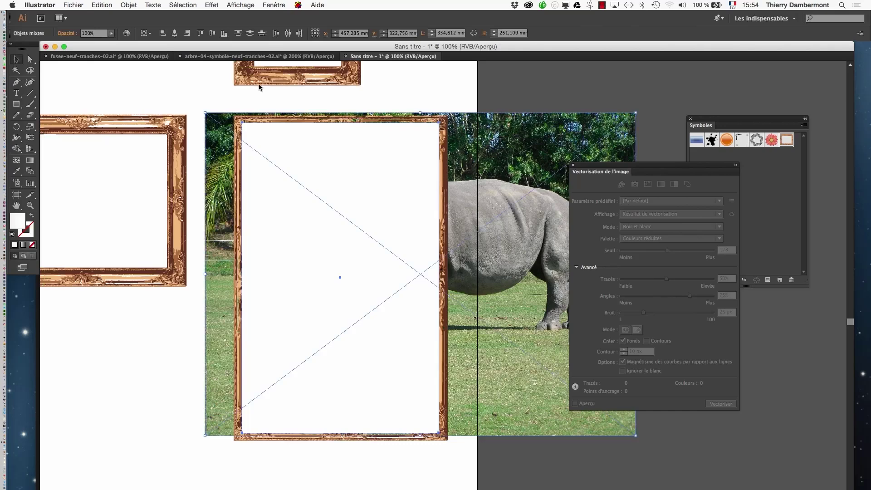
{"action": "left_click", "coordinate": [129, 5]}
{"action": "mouse_move", "coordinate": [210, 268]}
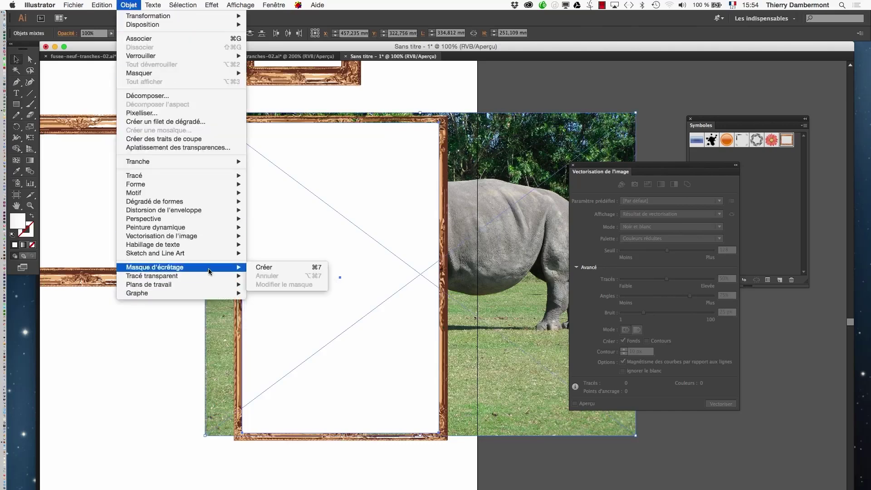
{"action": "left_click", "coordinate": [272, 268]}
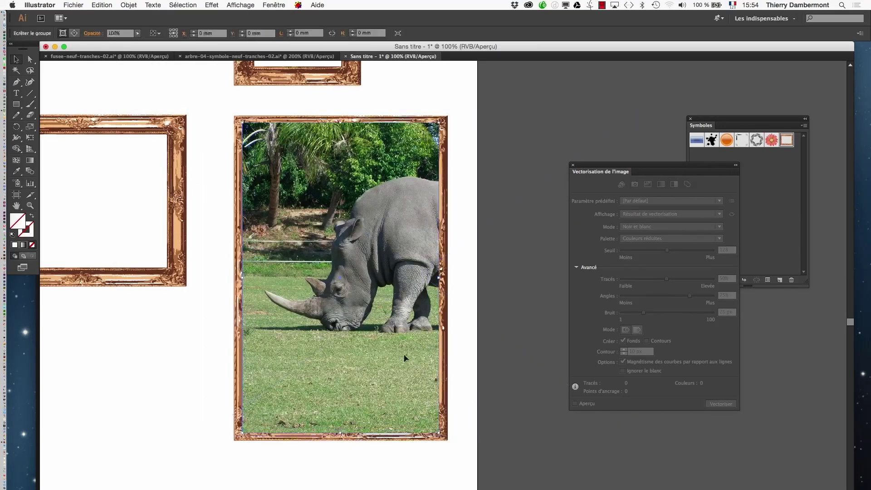
Send the clipped rhino group to the back behind the tall frame and deselect it
{"action": "left_click", "coordinate": [129, 5]}
{"action": "mouse_move", "coordinate": [164, 25]}
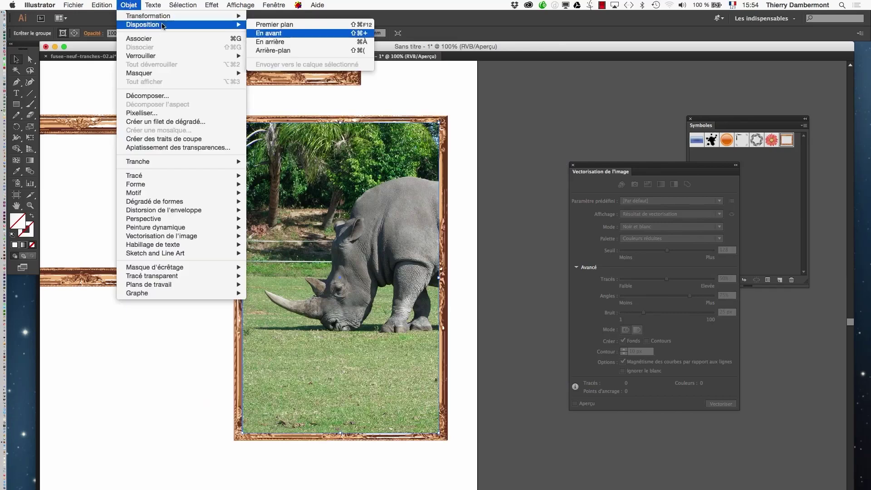
{"action": "left_click", "coordinate": [275, 50]}
{"action": "left_click", "coordinate": [491, 273]}
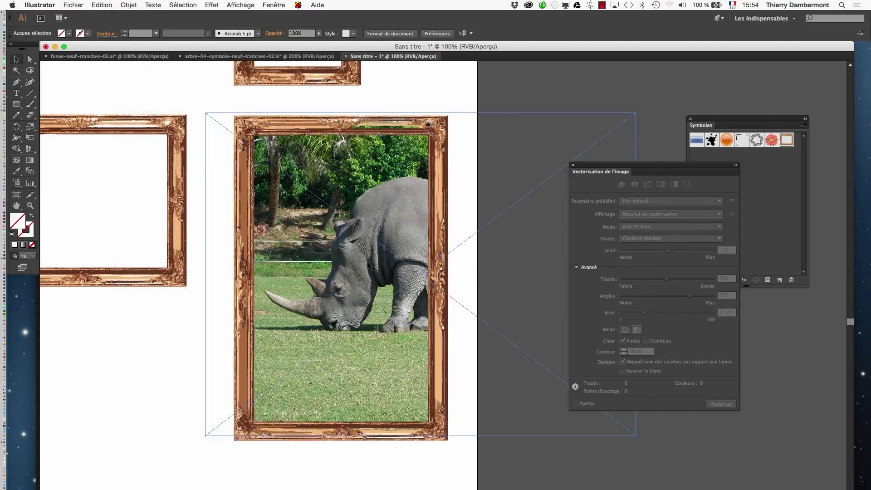
Inspect the framed rhino photo up close, show the extent of its clipping group and review the whole artboard
{"action": "scroll", "coordinate": [367, 265], "scroll_direction": "up", "scroll_amount": 1}
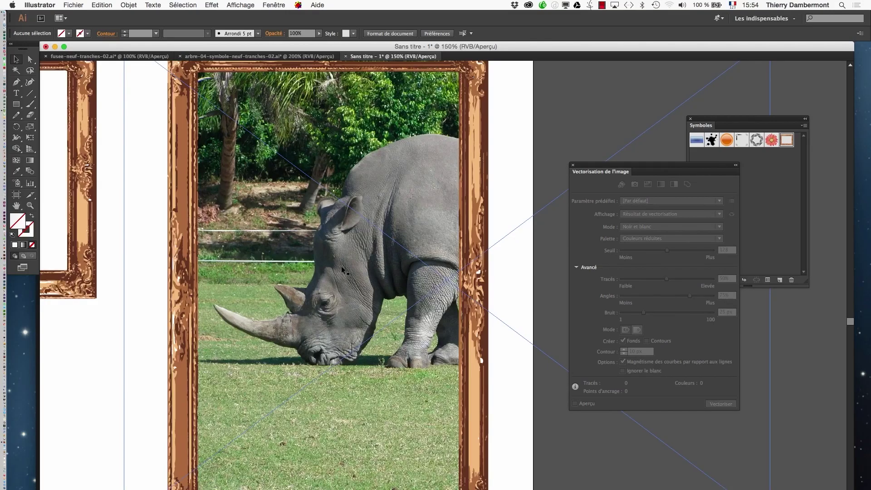
{"action": "scroll", "coordinate": [341, 265], "scroll_direction": "down", "scroll_amount": 1}
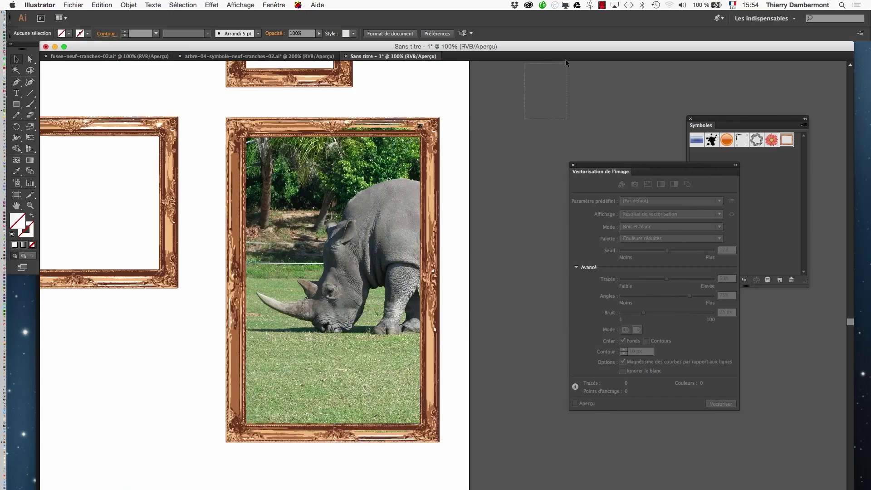
{"action": "left_click", "coordinate": [352, 246]}
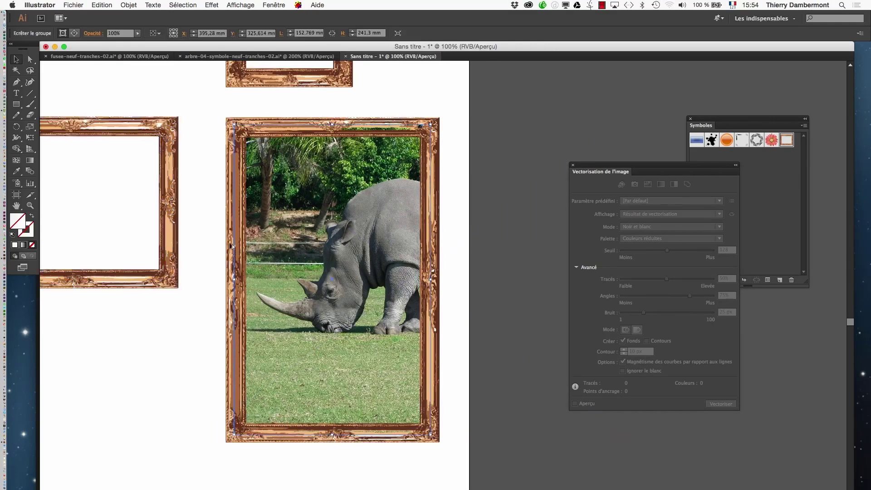
{"action": "left_click", "coordinate": [269, 247], "text": "alt"}
{"action": "left_click", "coordinate": [274, 243], "text": "alt"}
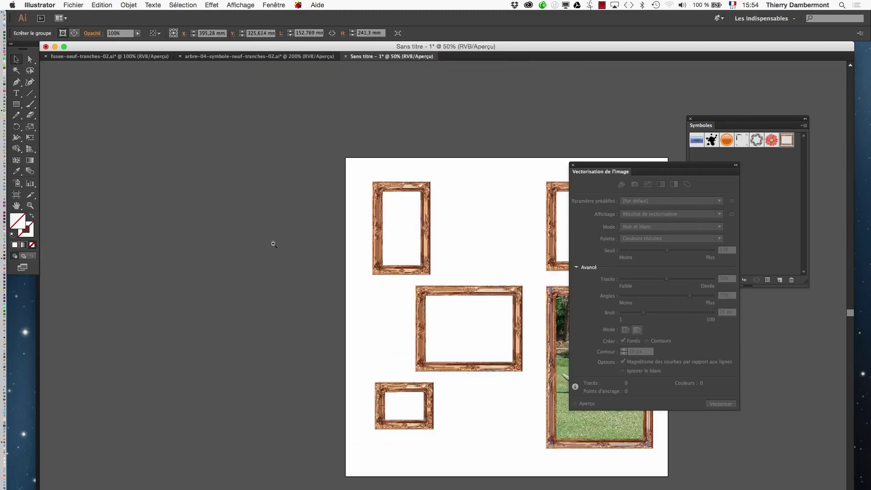
{"action": "left_click_drag", "start_coordinate": [390, 269], "coordinate": [216, 211]}
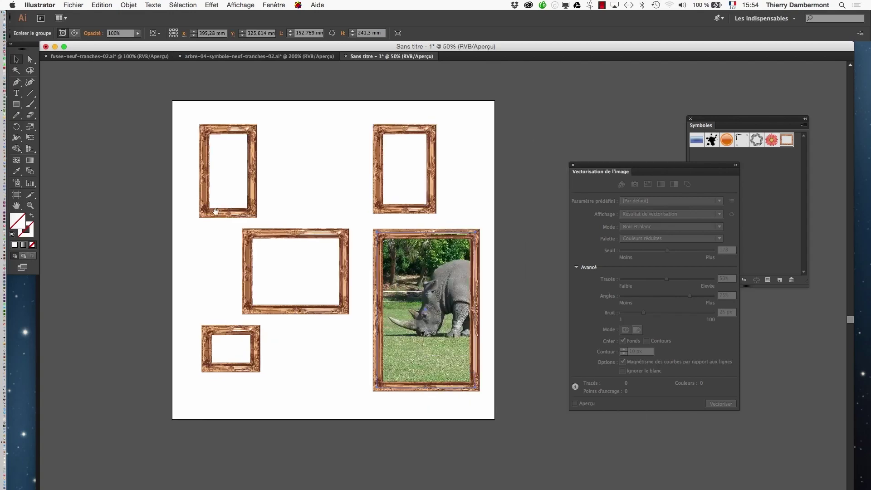
Save the document as cadres 9 tranches.ai in the AI spec jour 2 folder, keeping the default Illustrator CC options
{"action": "left_click", "coordinate": [79, 4]}
{"action": "left_click", "coordinate": [118, 81]}
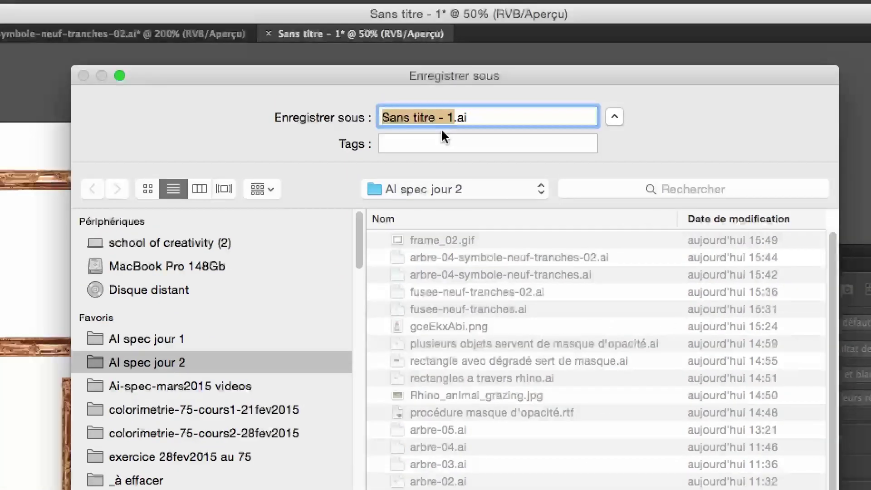
{"action": "type", "text": "cadre"}
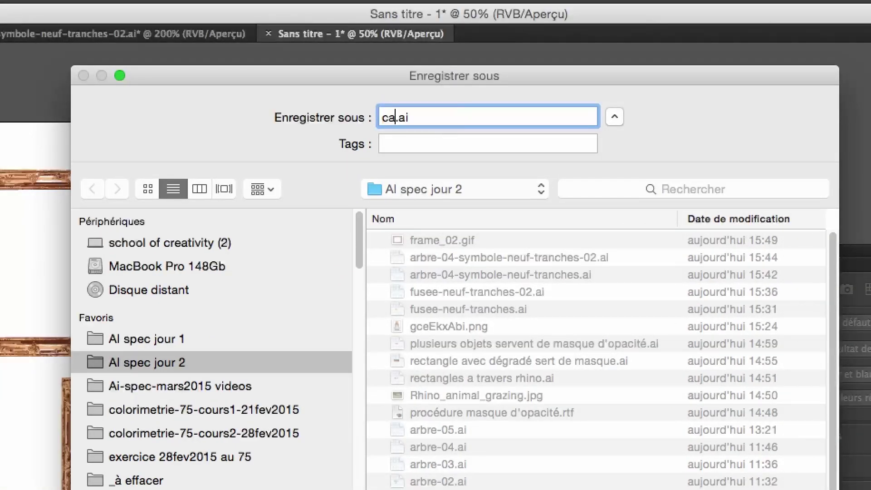
{"action": "type", "text": "s 9 tranche"}
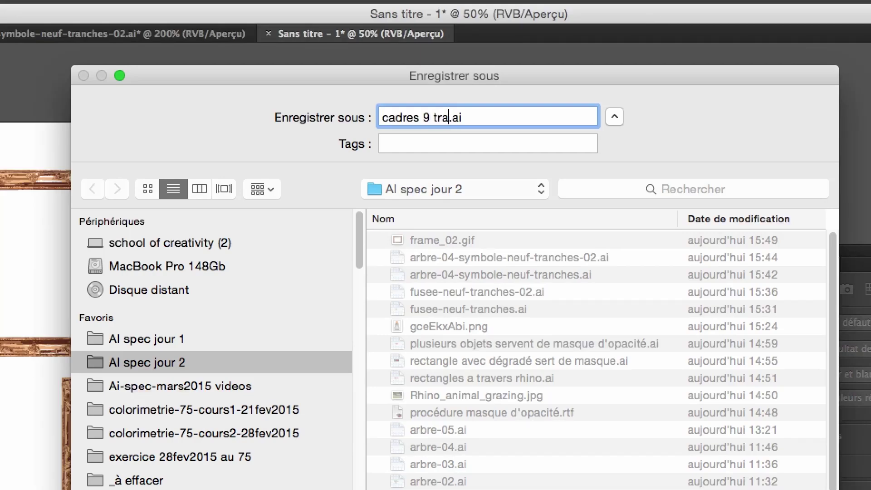
{"action": "type", "text": "s"}
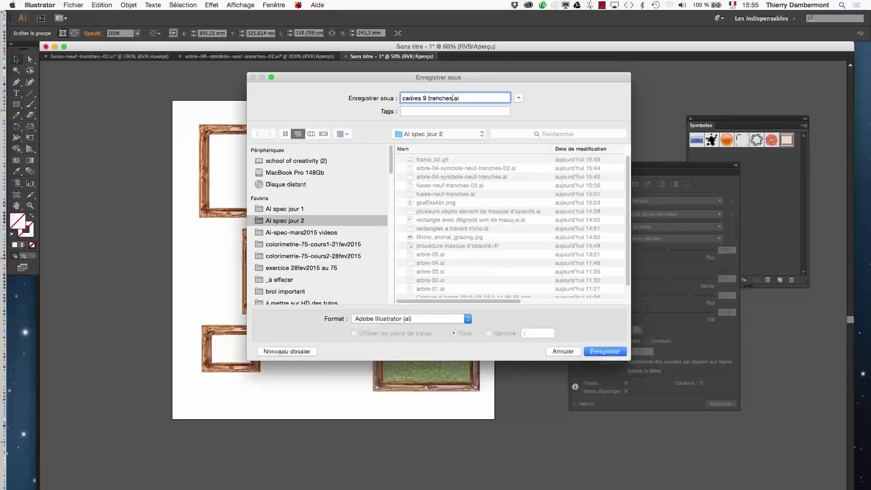
{"action": "key", "text": "Return"}
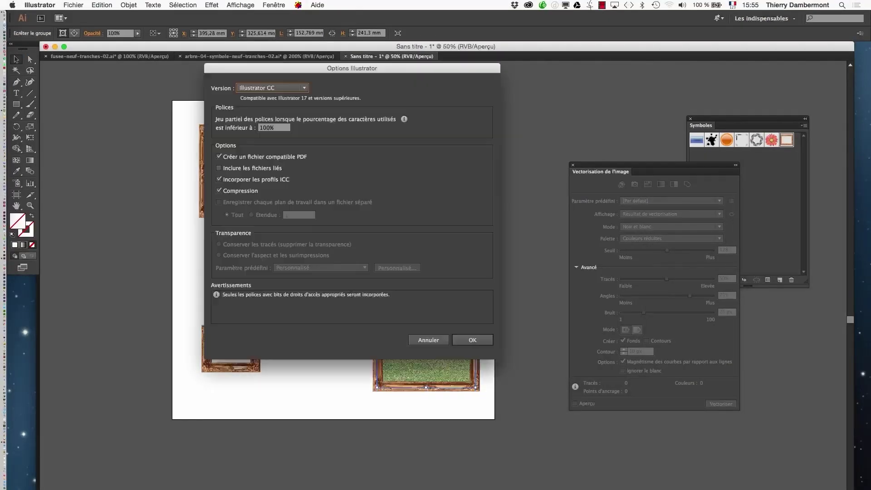
{"action": "key", "text": "Return"}
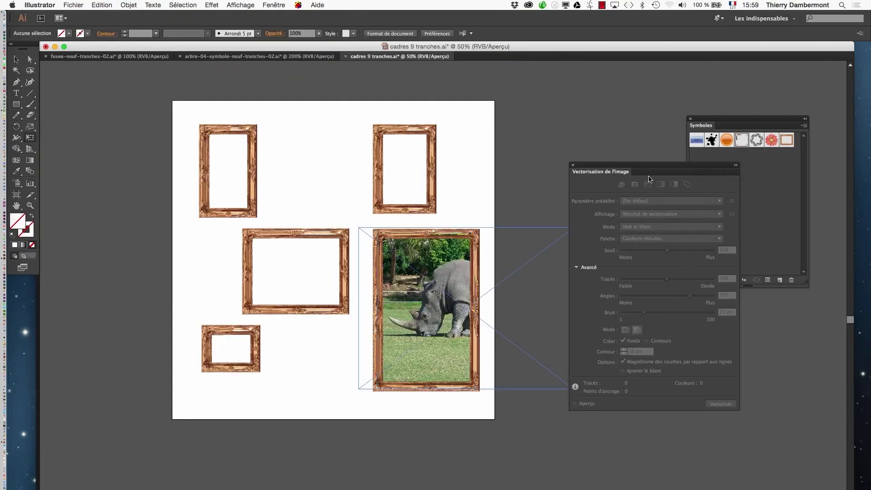
Clear the workspace beside the artboard and place an instance of the Traits de coupe (avec 9 tranches) symbol there
{"action": "left_click_drag", "start_coordinate": [649, 177], "coordinate": [706, 364]}
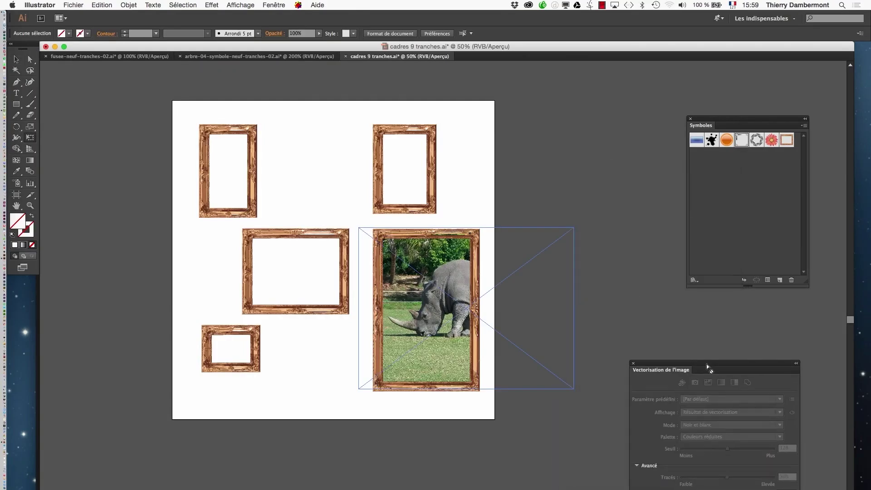
{"action": "left_click_drag", "start_coordinate": [716, 125], "coordinate": [674, 122]}
{"action": "scroll", "coordinate": [556, 190], "scroll_direction": "right", "scroll_amount": 10}
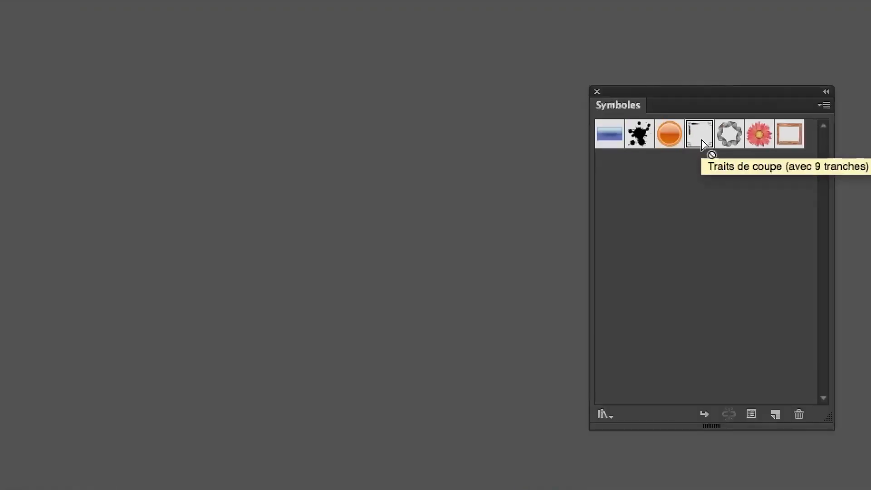
{"action": "left_click_drag", "start_coordinate": [703, 144], "coordinate": [489, 194]}
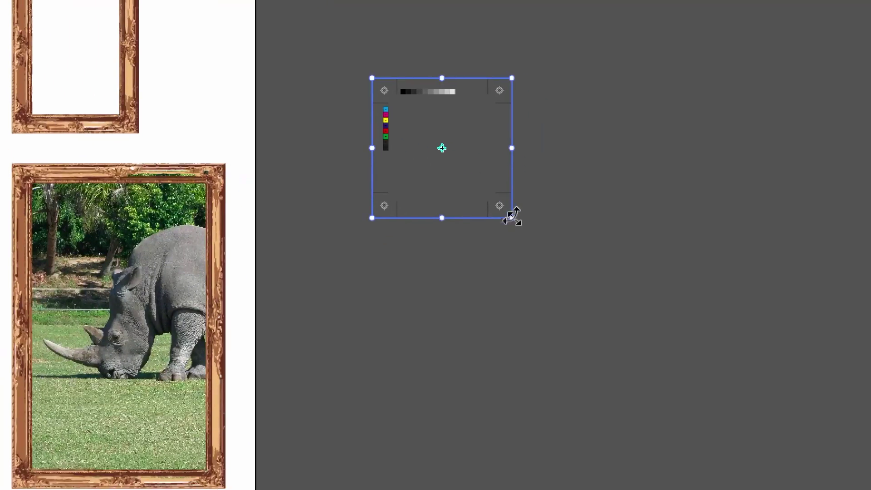
Enlarge the crop-mark symbol instance and stretch it into a tall rectangle about 472 mm high
{"action": "left_click_drag", "start_coordinate": [559, 263], "coordinate": [602, 305]}
{"action": "left_click_drag", "start_coordinate": [530, 232], "coordinate": [618, 308]}
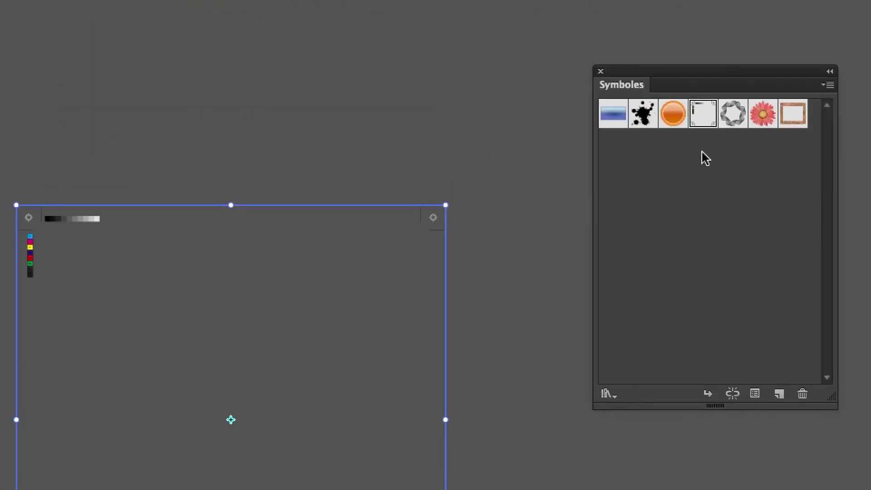
{"action": "mouse_move", "coordinate": [613, 321]}
{"action": "left_mouse_down"}
{"action": "mouse_move", "coordinate": [548, 247]}
{"action": "mouse_move", "coordinate": [499, 232]}
{"action": "mouse_move", "coordinate": [607, 311]}
{"action": "left_mouse_up"}
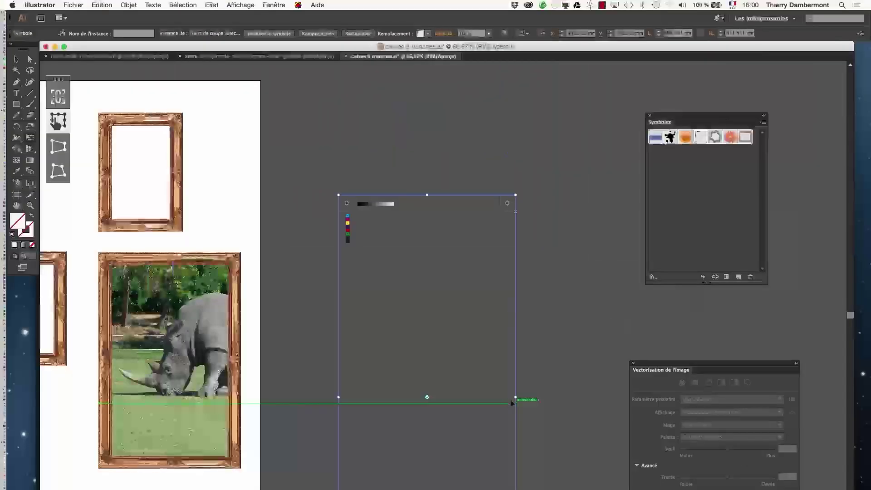
Narrow the crop-mark instance to about 54 mm wide and examine its upper registration marks and colour bars up close
{"action": "scroll", "coordinate": [513, 400], "scroll_direction": "down", "scroll_amount": 2}
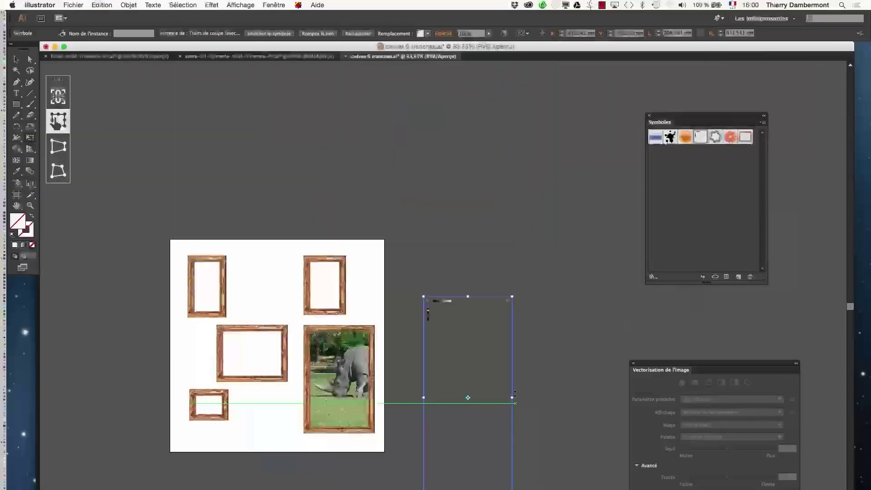
{"action": "left_click_drag", "start_coordinate": [512, 397], "coordinate": [447, 395]}
{"action": "scroll", "coordinate": [418, 190], "scroll_direction": "up", "scroll_amount": 6}
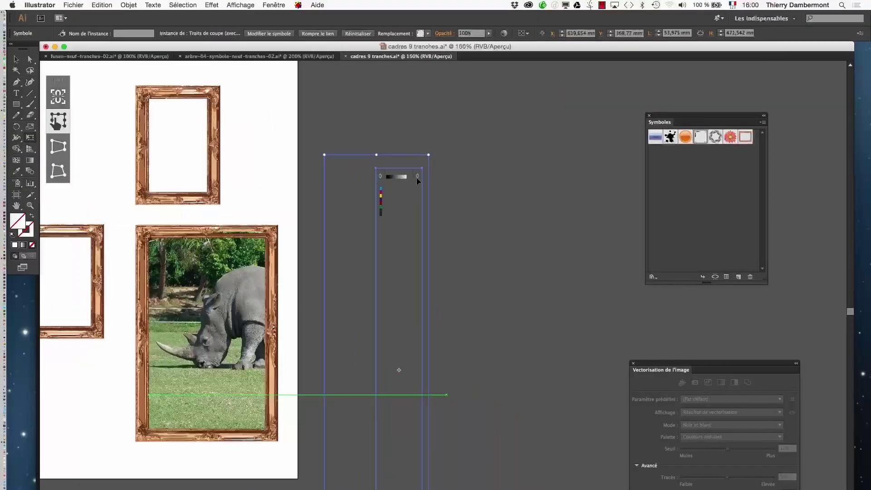
{"action": "scroll", "coordinate": [417, 179], "scroll_direction": "up", "scroll_amount": 1}
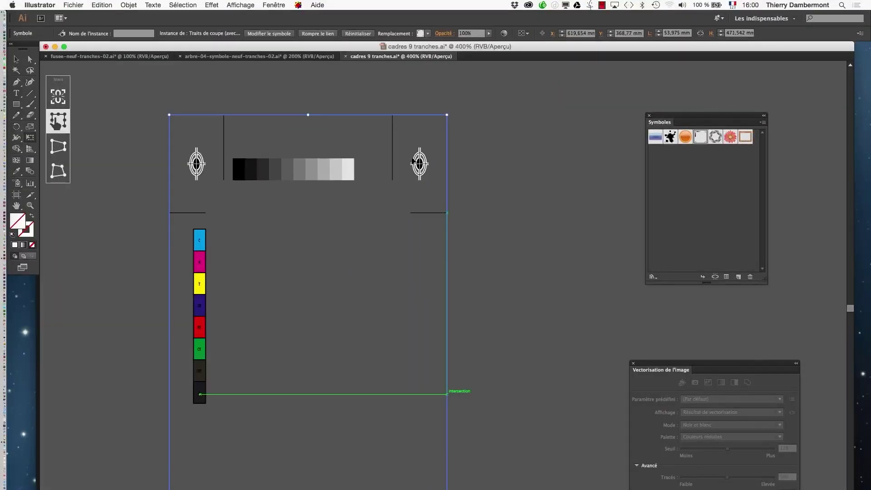